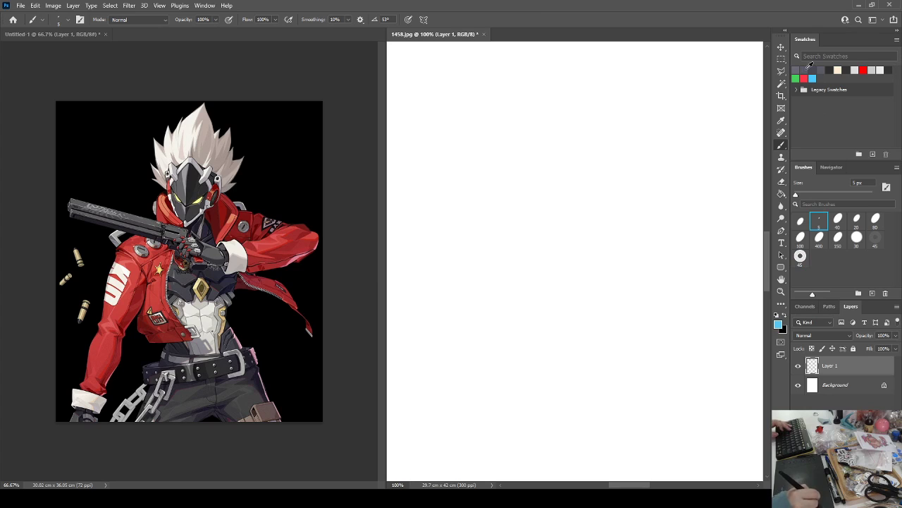
Select the dark grey swatch for the 5 px brush and give the eraser the 40 px tip.
click(804, 70)
key(e)
click(838, 220)
key(b)
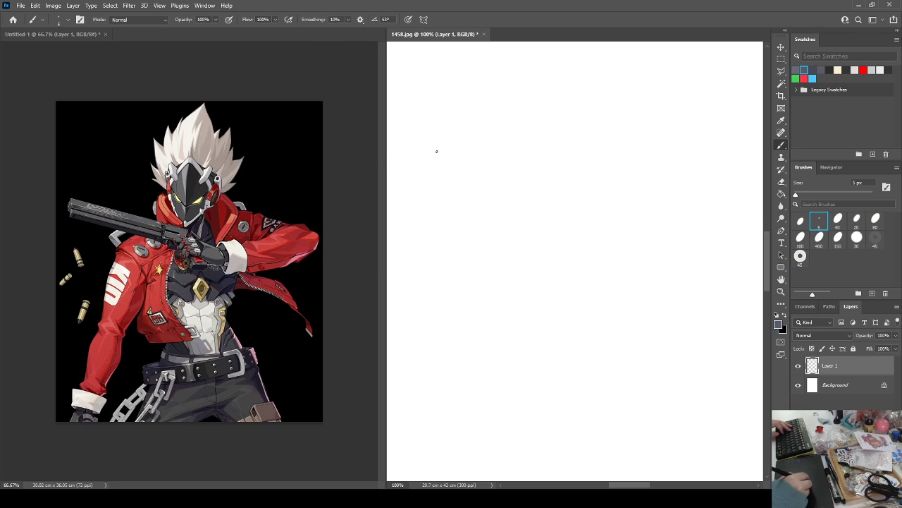
mouse_move(449, 188)
mouse_down()
mouse_move(488, 173)
mouse_move(477, 237)
mouse_up()
key(ctrl+z)
key(ctrl+z)
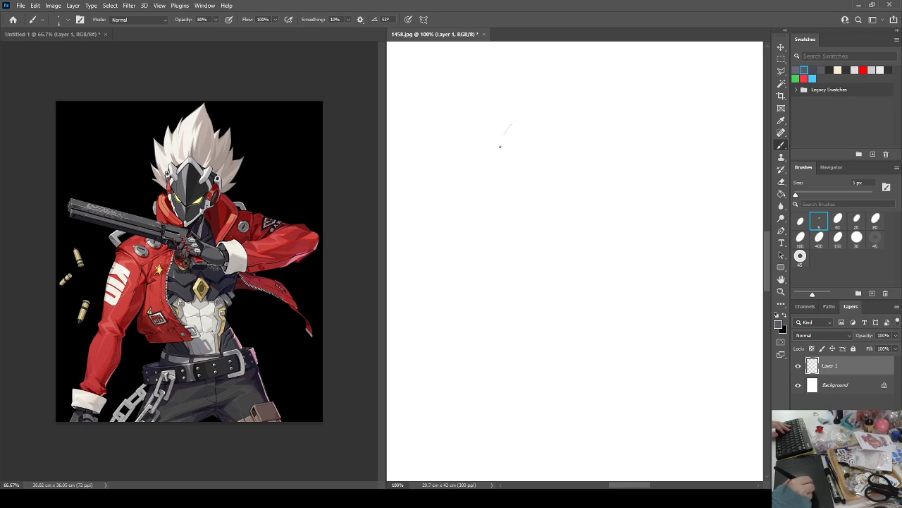
Sketch a loose round outline for the head in the upper part of the blank canvas.
drag(500, 146, 497, 202)
mouse_move(536, 115)
mouse_down()
mouse_move(594, 177)
mouse_move(572, 196)
mouse_up()
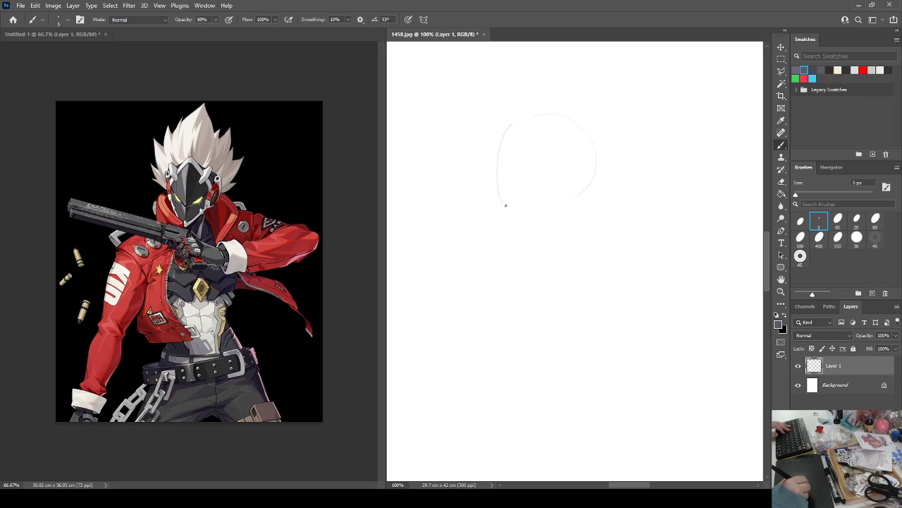
drag(506, 205, 574, 205)
mouse_move(538, 112)
mouse_down()
mouse_move(599, 163)
mouse_move(567, 215)
mouse_up()
drag(593, 180, 589, 190)
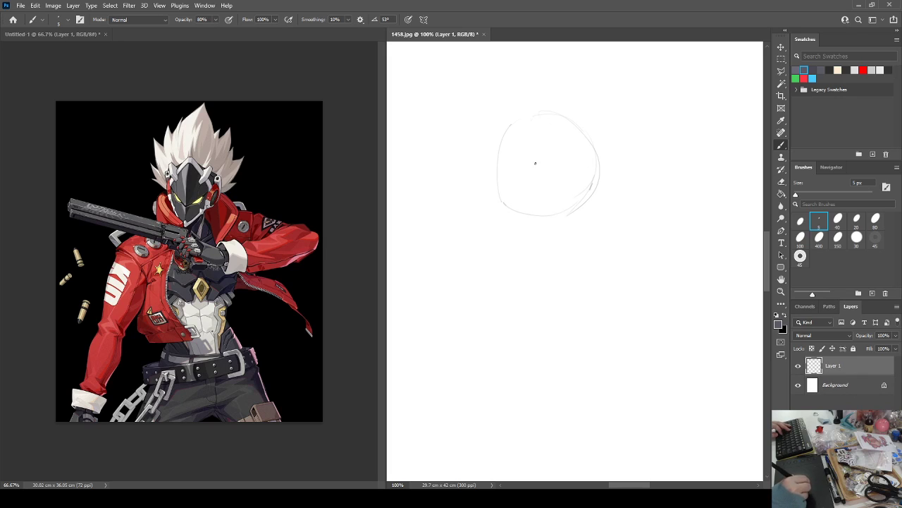
Add a curved horizontal eye line and a curved vertical centre line to the head circle.
mouse_move(500, 177)
mouse_down()
mouse_move(551, 158)
mouse_move(587, 167)
mouse_up()
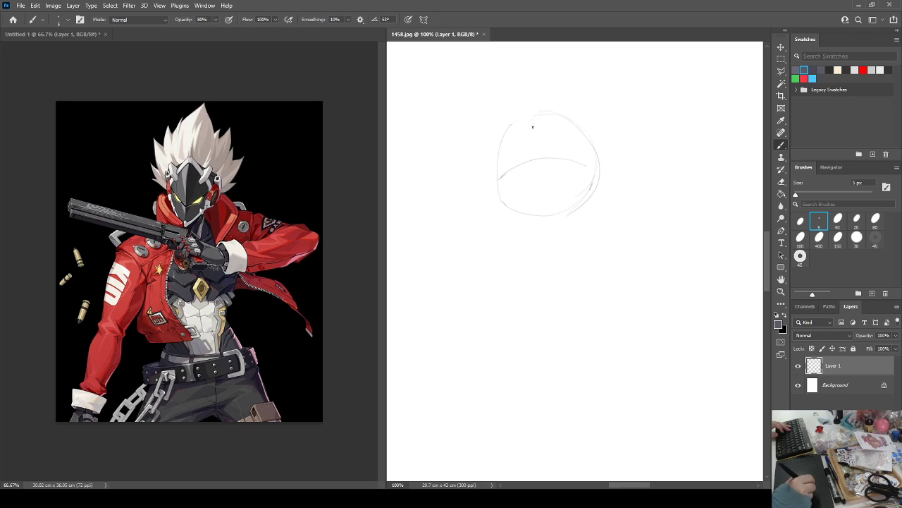
key(ctrl+z)
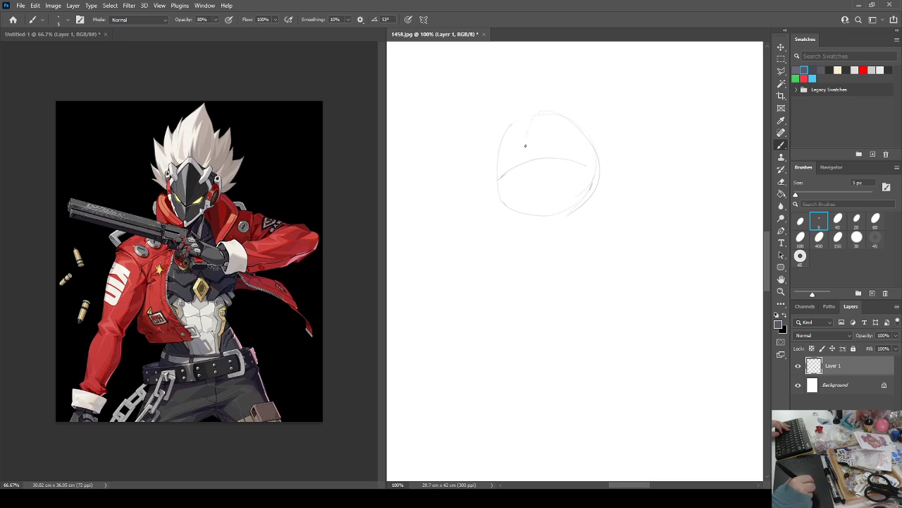
drag(525, 145, 529, 213)
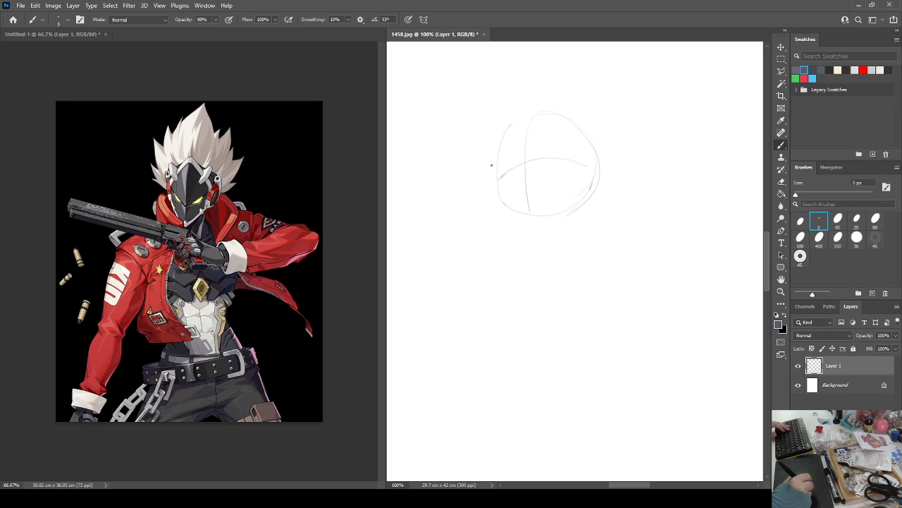
Sketch a short cheek line beside the head and a broad curved line below it for the jaw and collar.
drag(492, 163, 503, 217)
key(e)
key(b)
key(e)
key(b)
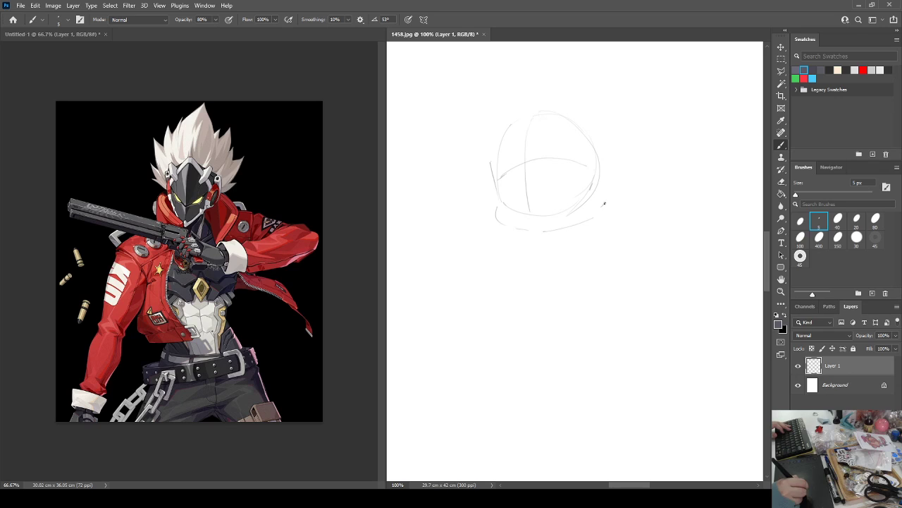
key(e)
key(b)
drag(568, 223, 604, 203)
Rough in the torso with shoulder, centre, side and waist lines, plus the rounded left thigh.
mouse_move(544, 231)
mouse_down()
mouse_move(540, 241)
mouse_move(559, 237)
mouse_move(577, 334)
mouse_up()
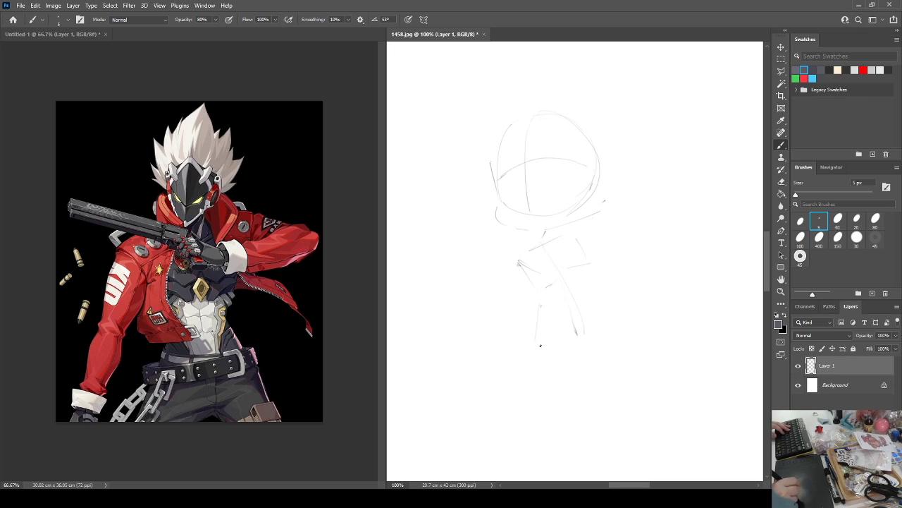
drag(541, 345, 585, 355)
mouse_move(596, 271)
mouse_down()
mouse_move(614, 345)
mouse_move(550, 349)
mouse_move(598, 360)
mouse_up()
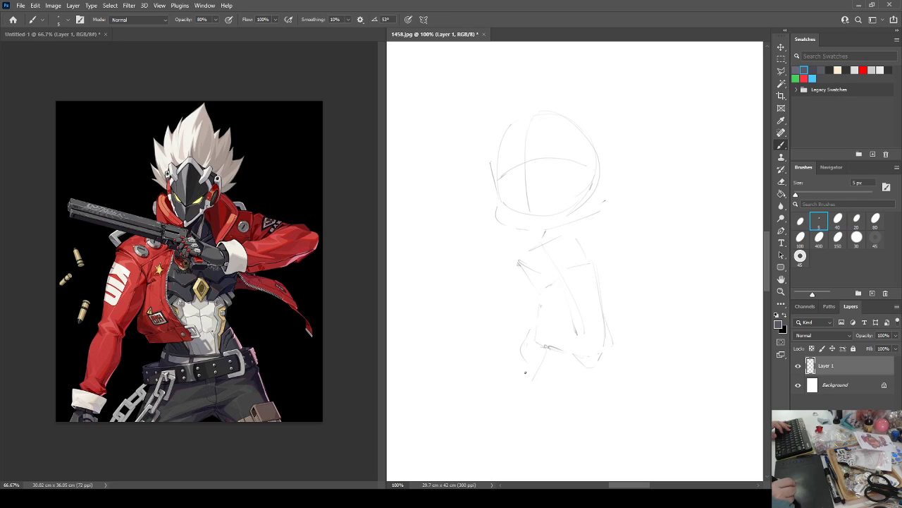
drag(522, 358, 519, 396)
drag(576, 380, 588, 369)
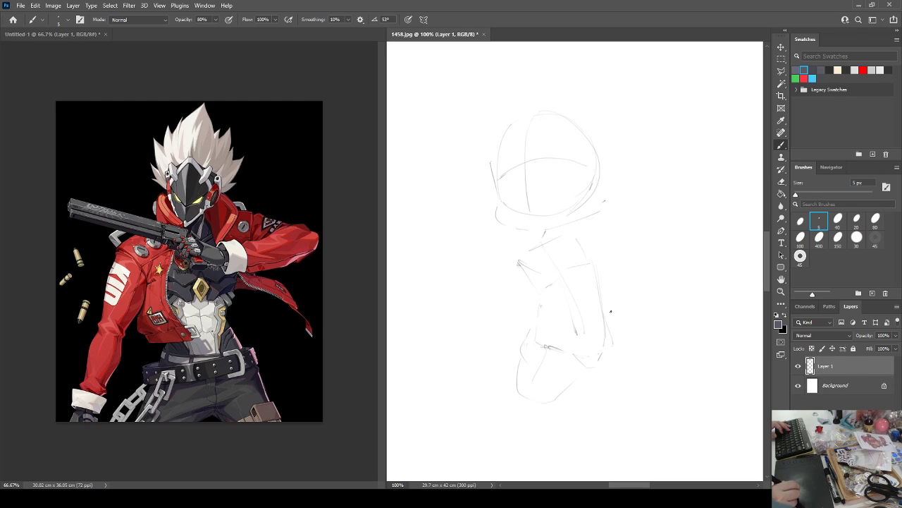
Sketch the right leg spread outwards, from the hip through the thigh to a narrow lower leg.
key(e)
key(b)
mouse_move(600, 292)
mouse_down()
mouse_move(631, 351)
mouse_move(631, 426)
mouse_up()
drag(600, 387, 632, 438)
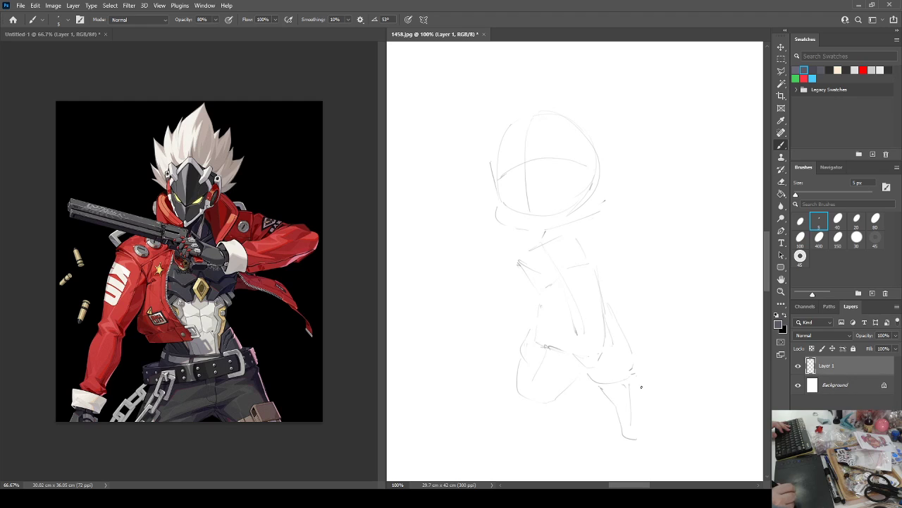
drag(636, 386, 635, 436)
Sketch the tapered left lower leg angled outwards and draw a straight horizontal ground line under the feet.
mouse_move(535, 399)
mouse_down()
mouse_move(512, 441)
mouse_move(508, 422)
mouse_up()
drag(504, 456, 514, 456)
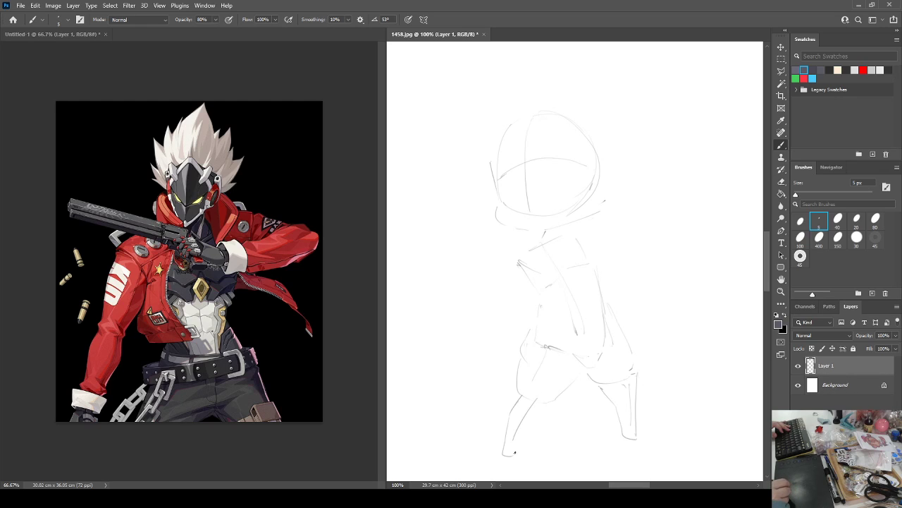
drag(535, 422, 553, 407)
key(e)
key(b)
drag(505, 448, 557, 397)
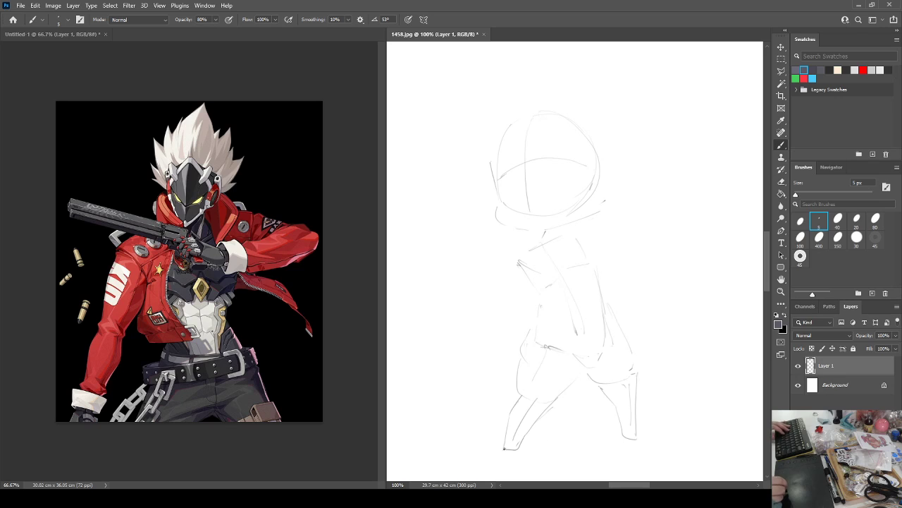
drag(486, 446, 663, 446)
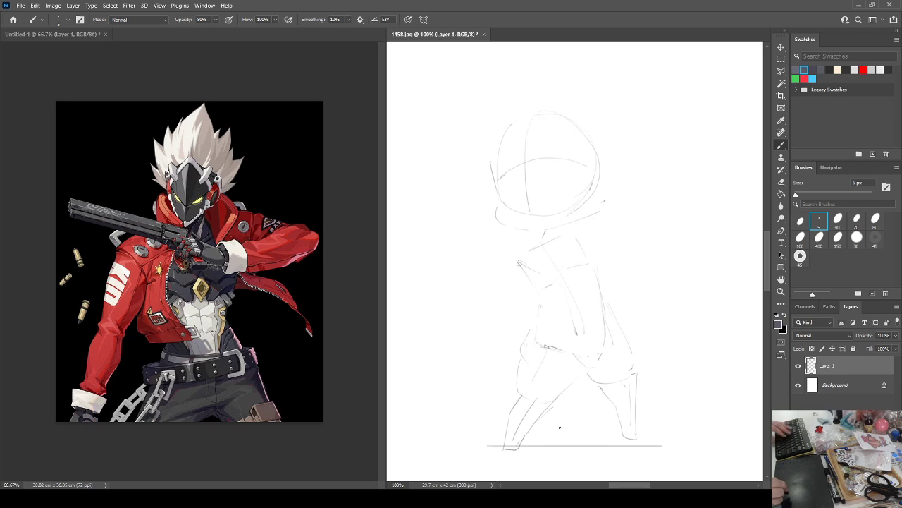
Lasso the ground line with the lower part of the sketch and move it up slightly.
key(l)
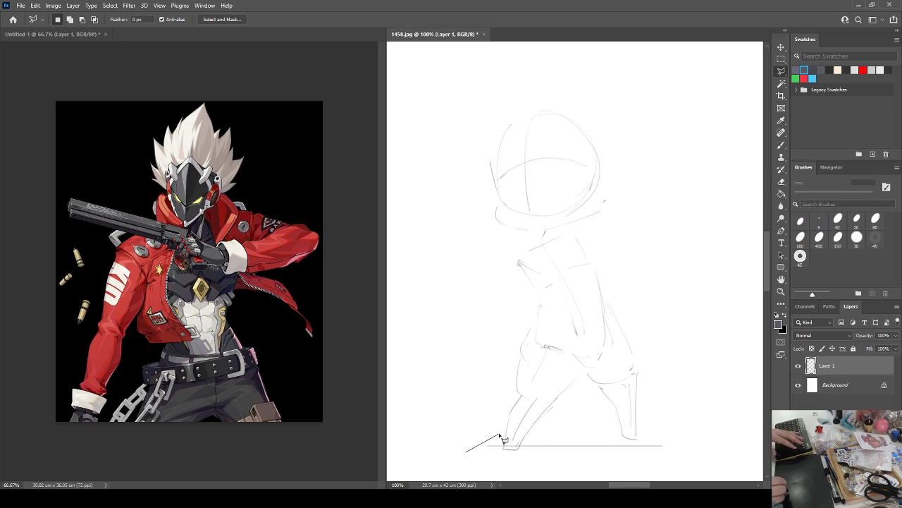
key(m)
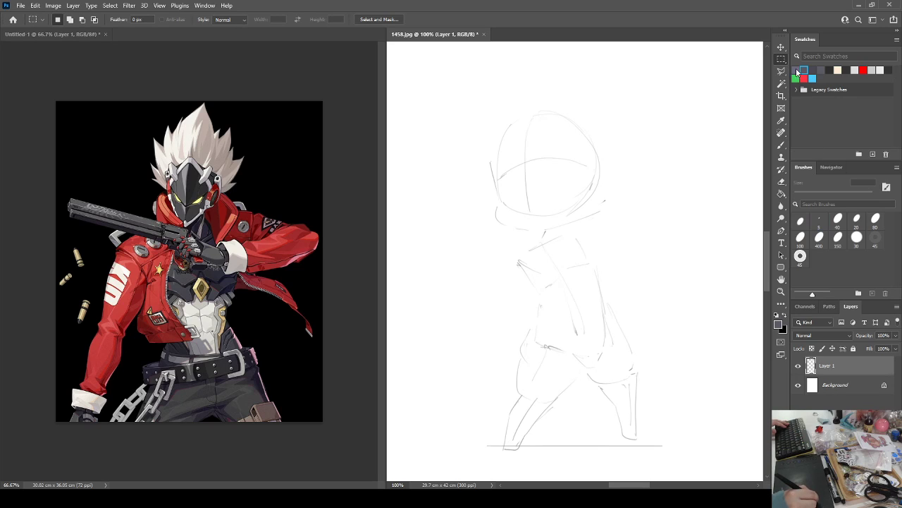
click(781, 71)
mouse_move(471, 449)
mouse_down()
mouse_move(468, 440)
mouse_move(586, 426)
mouse_move(703, 444)
mouse_move(463, 455)
mouse_up()
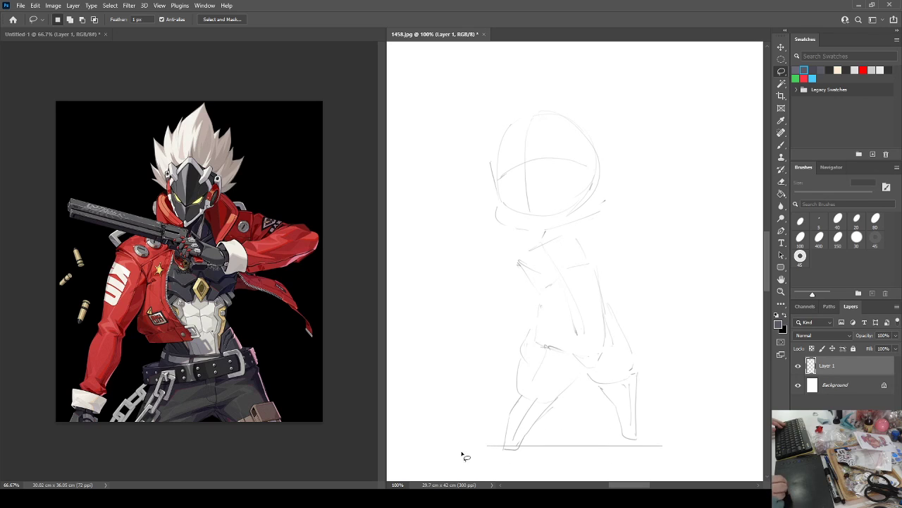
ctrl+drag(538, 439, 537, 432)
Flip both the sketch and the reference image horizontally, returning to the sketch document.
key(ctrl+shift+h)
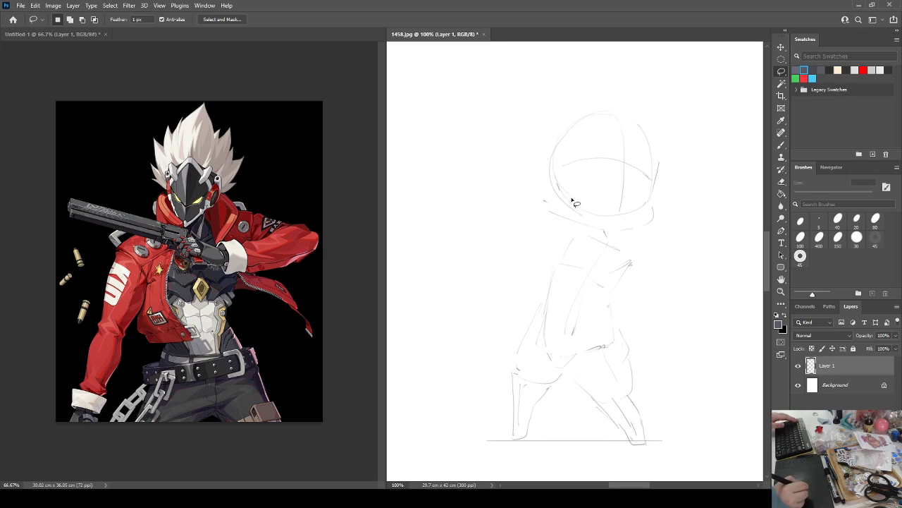
click(336, 248)
key(ctrl+shift+h)
click(693, 314)
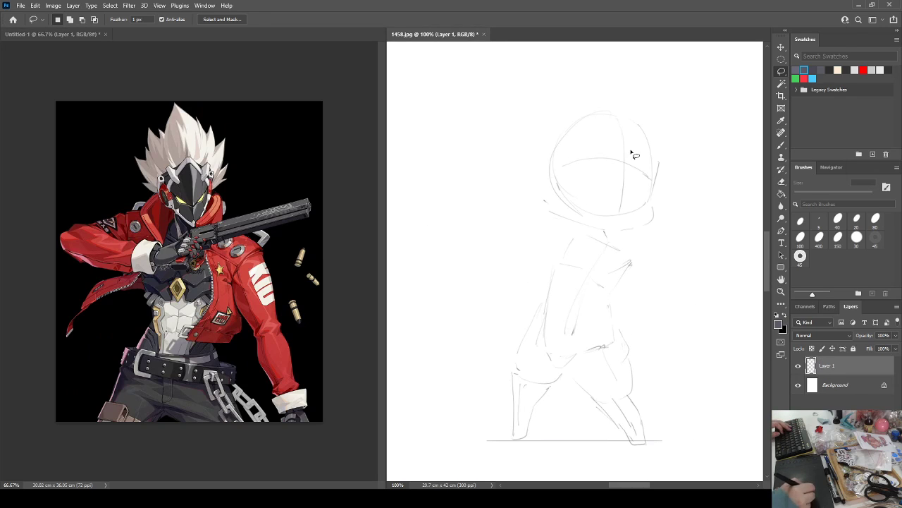
Erase the rough chest corner and torso edges and redraw the chest, waist and long back line more cleanly.
key(e)
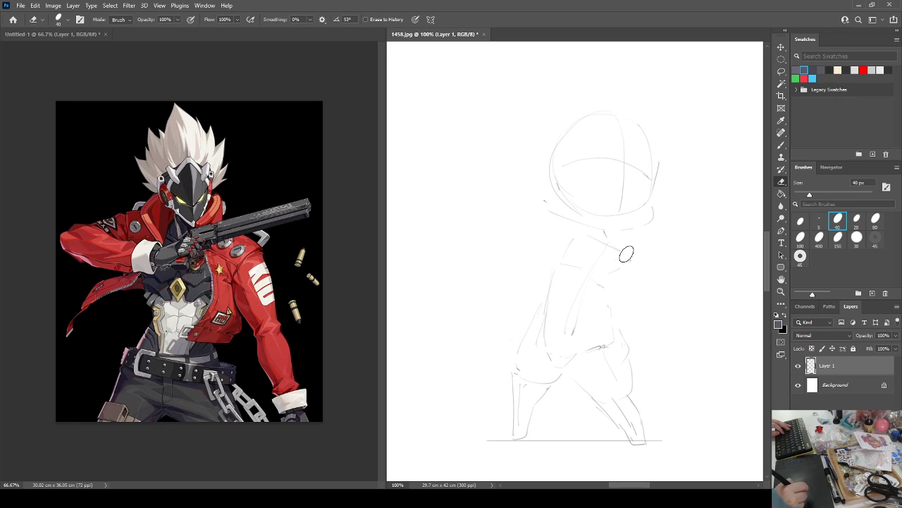
key(b)
drag(622, 259, 612, 284)
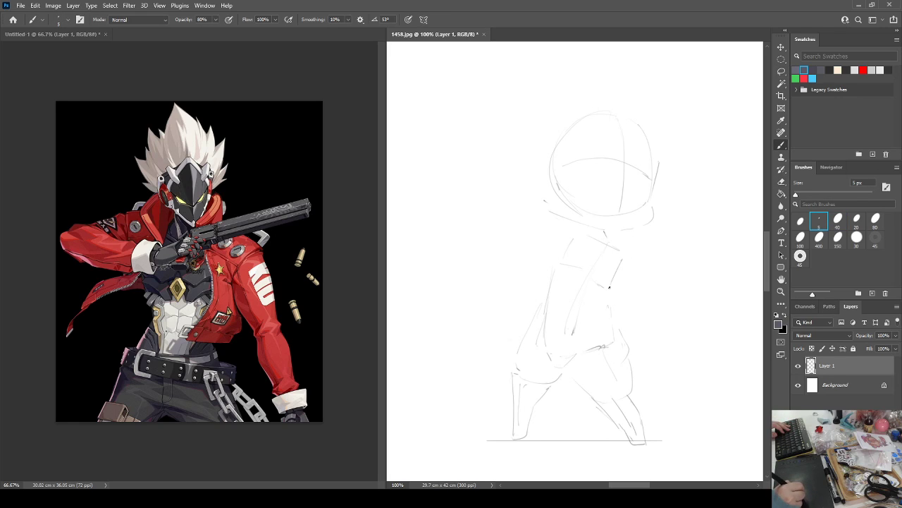
key(e)
key(b)
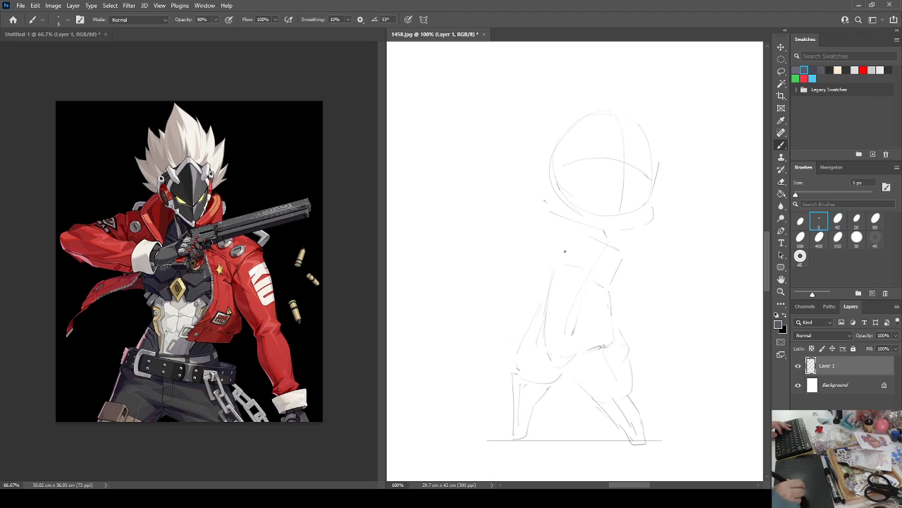
key(e)
key(b)
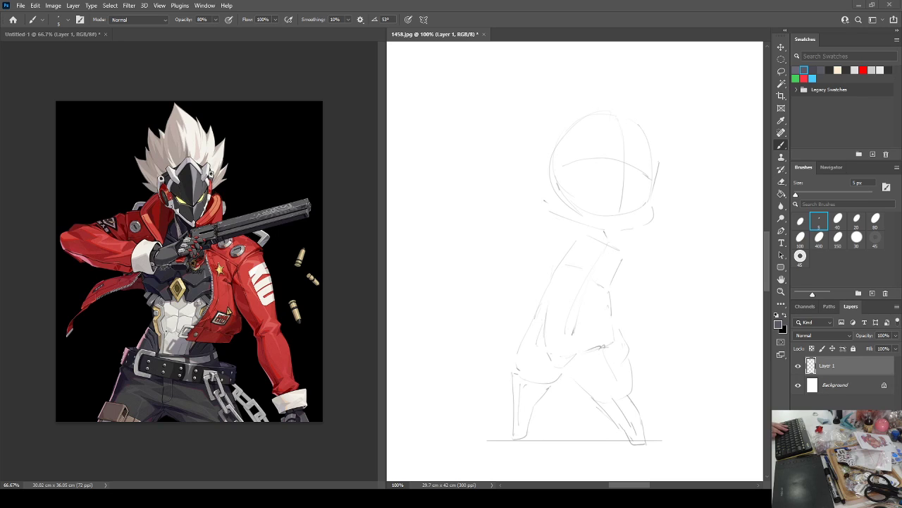
Erase the bulging outer curve of the right thigh and redraw it as a straighter line.
key(e)
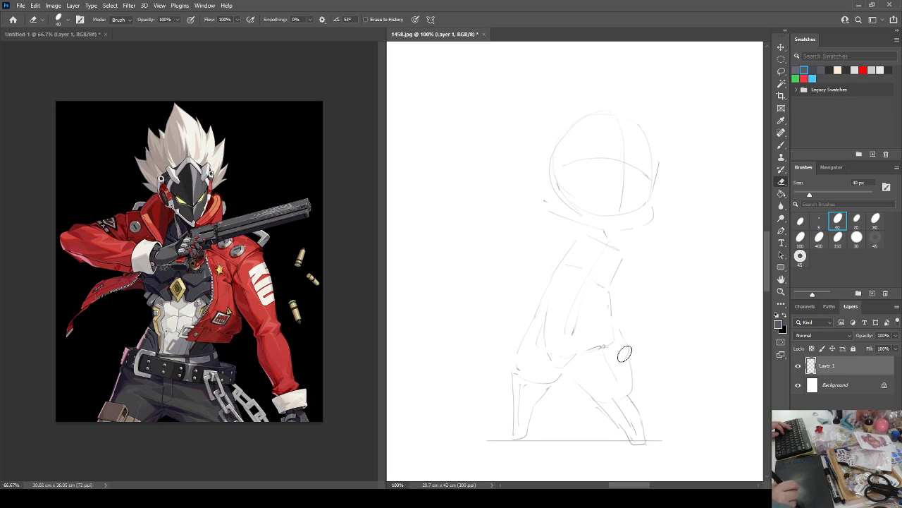
mouse_move(623, 351)
mouse_down()
mouse_move(635, 398)
mouse_move(626, 389)
mouse_up()
key(b)
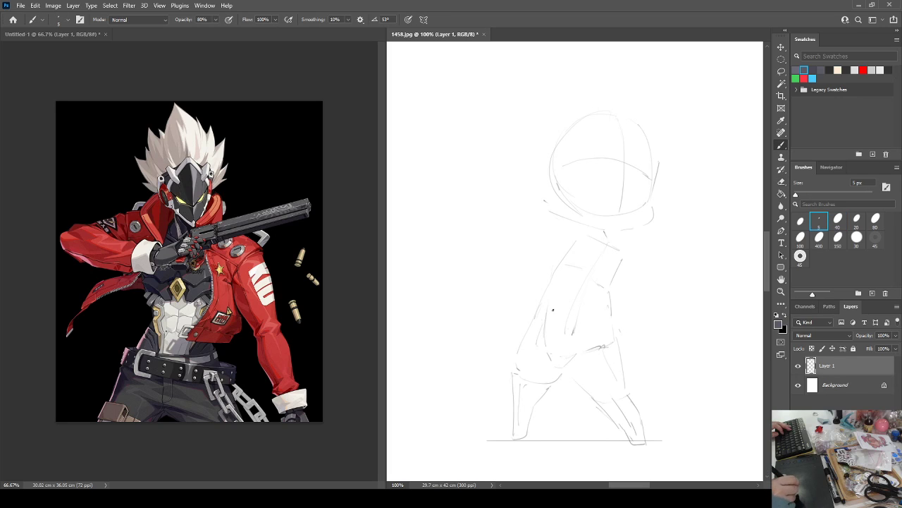
Lasso the hips, legs and ground line and move them up to shorten the torso.
key(l)
mouse_move(522, 308)
mouse_down()
mouse_move(660, 315)
mouse_move(712, 359)
mouse_move(686, 459)
mouse_move(495, 357)
mouse_up()
drag(570, 356, 569, 341)
Redraw the front edge of the chest and erase the outer back line down towards the hip.
key(e)
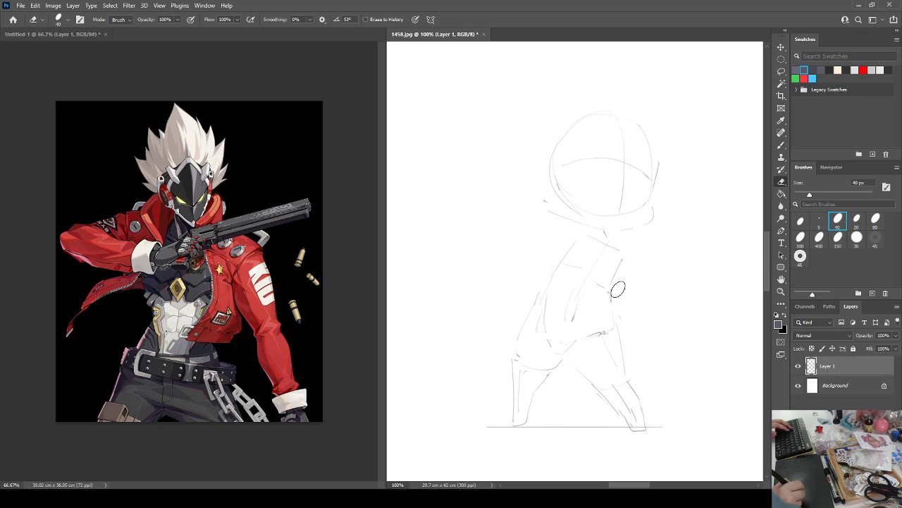
key(b)
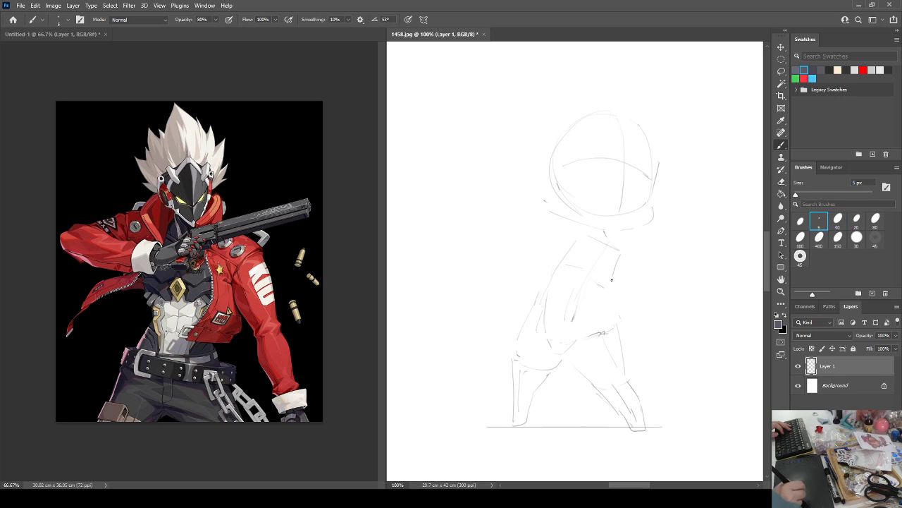
key(e)
mouse_move(560, 264)
mouse_down()
mouse_move(578, 243)
mouse_move(544, 282)
mouse_move(530, 318)
mouse_up()
key(b)
Erase the old waist lines and redraw the waist curve and pelvis shape between the legs.
key(e)
mouse_move(540, 293)
mouse_down()
mouse_move(533, 326)
mouse_move(559, 339)
mouse_move(612, 330)
mouse_up()
key(b)
drag(531, 326, 575, 356)
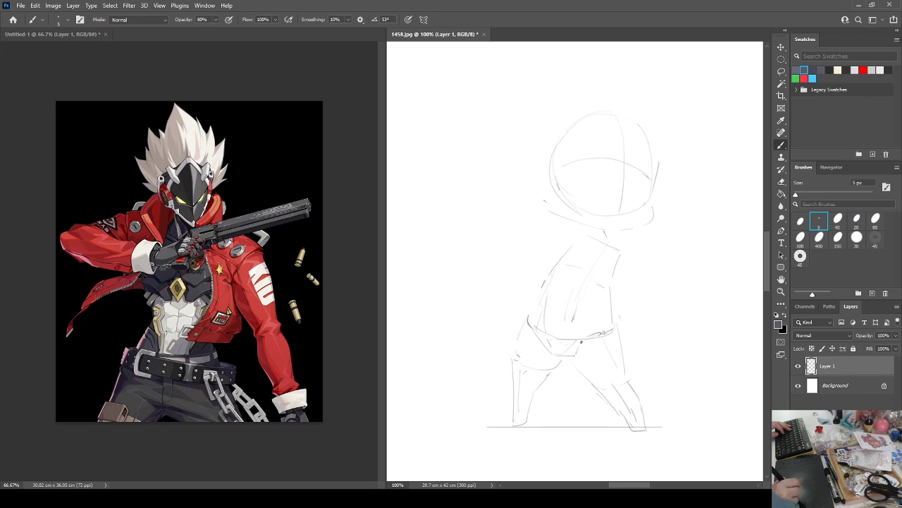
Erase the left leg and sketch a new, narrower left thigh beneath the pelvis.
key(e)
mouse_move(517, 413)
mouse_down()
mouse_move(548, 383)
mouse_move(525, 337)
mouse_move(528, 374)
mouse_move(518, 338)
mouse_move(532, 374)
mouse_move(562, 373)
mouse_up()
key(b)
key(e)
key(b)
key(e)
key(b)
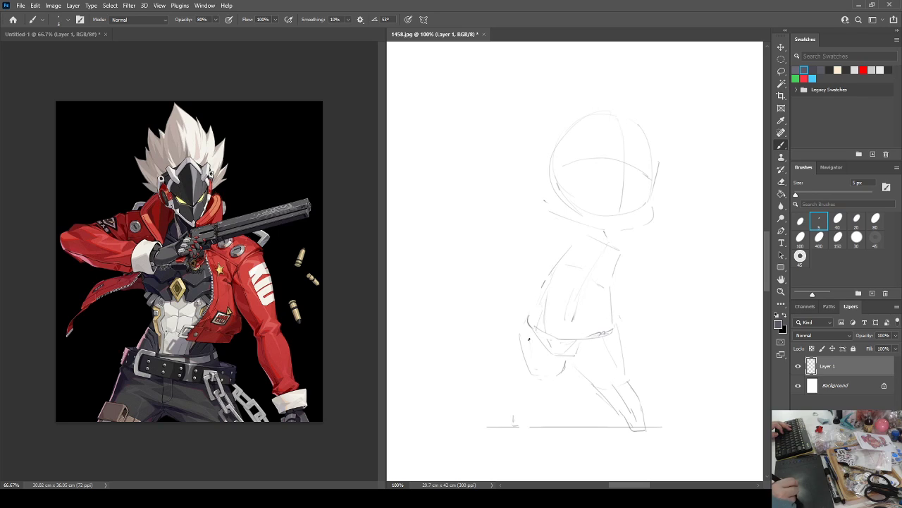
Draw the left lower leg tapering from the knee down to the ground line.
drag(529, 339, 550, 416)
drag(534, 382, 551, 425)
drag(561, 375, 561, 417)
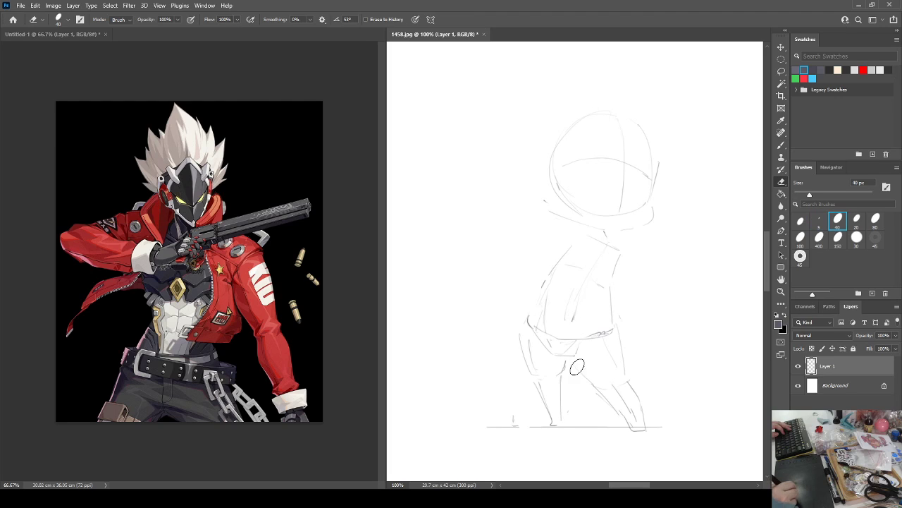
Redraw the inner line of the right leg, then erase its outer thigh, the waist's right half and the front torso edge.
drag(577, 364, 624, 411)
key(e)
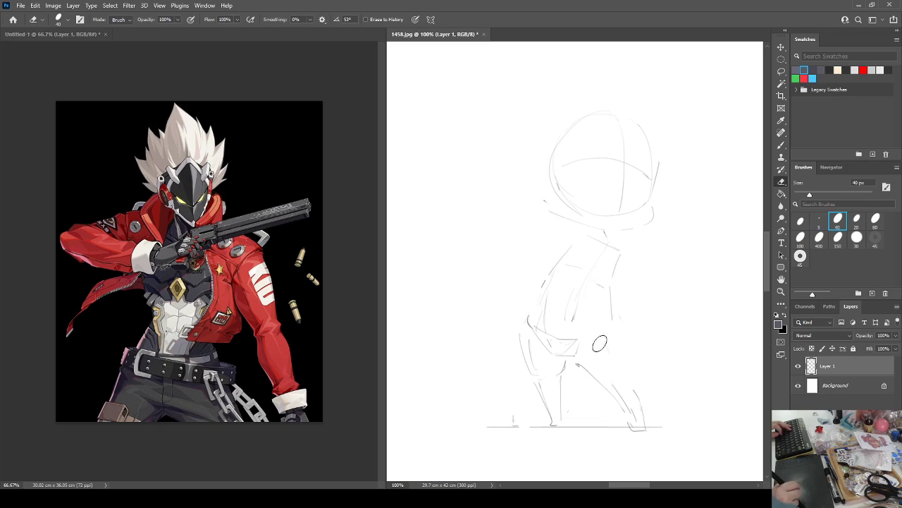
key(b)
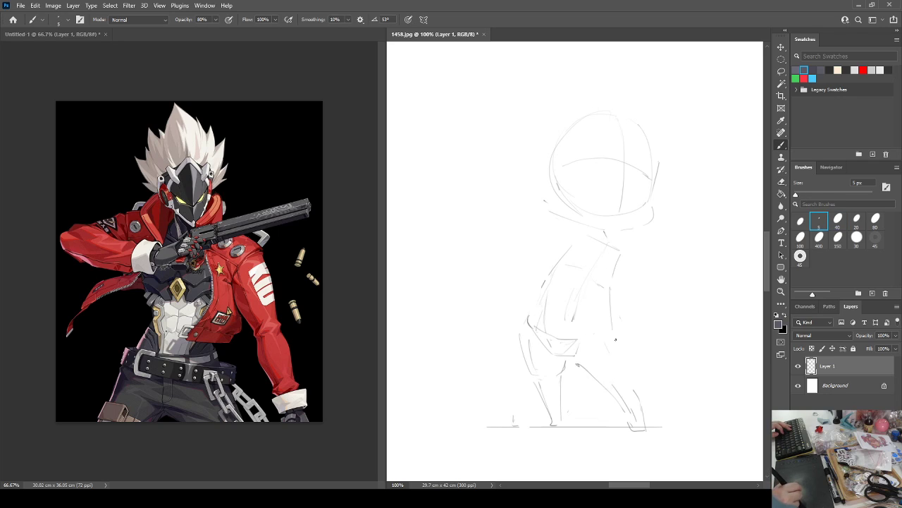
key(e)
key(b)
key(e)
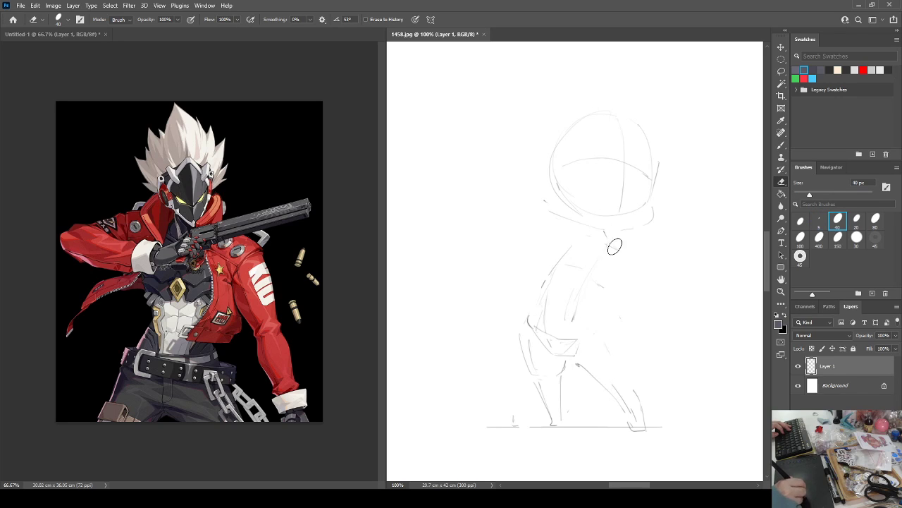
Redraw the shoulder line, the front of the chest and waist, and the outer line of the right thigh.
key(b)
mouse_move(585, 238)
mouse_down()
mouse_move(619, 245)
mouse_move(612, 313)
mouse_move(627, 373)
mouse_up()
key(e)
key(b)
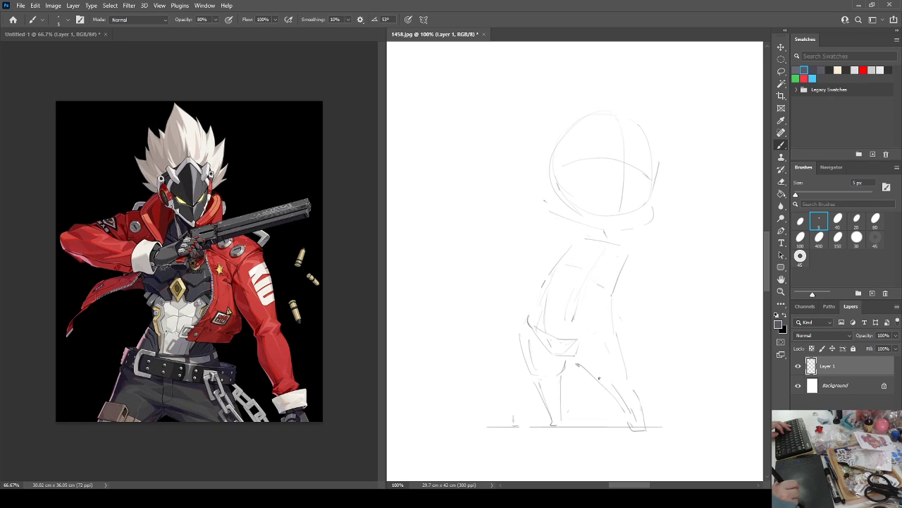
Erase the lower part of the right leg and redraw the knee and lower leg down to the ground line.
key(e)
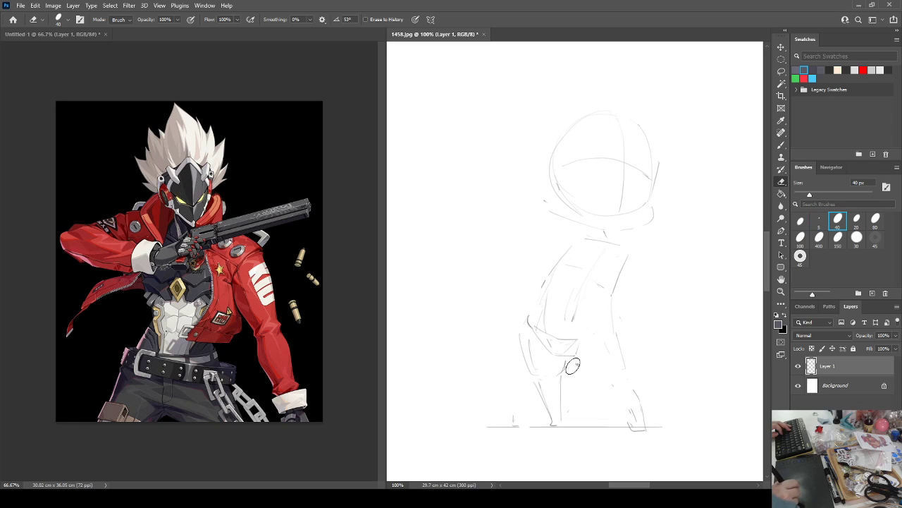
key(b)
mouse_move(577, 362)
mouse_down()
mouse_move(601, 382)
mouse_move(627, 378)
mouse_move(626, 427)
mouse_move(650, 423)
mouse_up()
key(e)
key(b)
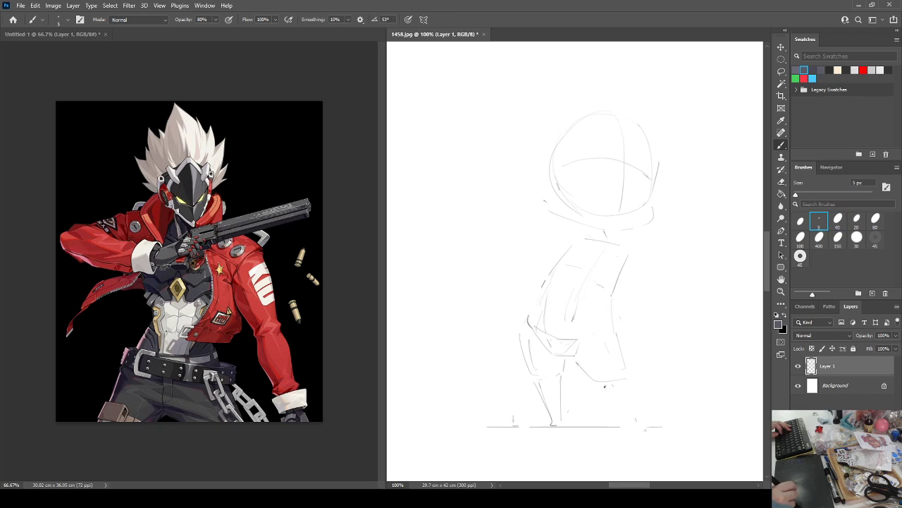
drag(605, 386, 648, 426)
drag(626, 377, 643, 426)
Redraw the outer line of the right thigh and refine the right calf and foot at the ground line.
key(e)
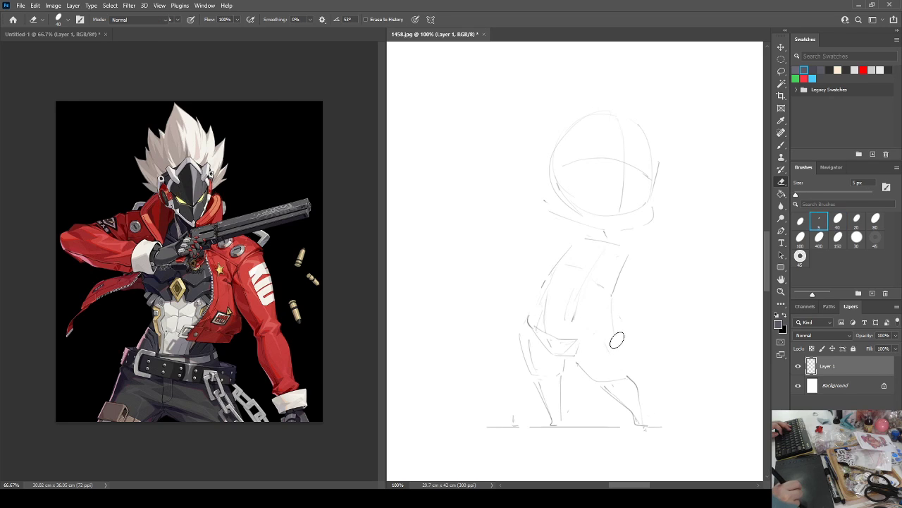
key(b)
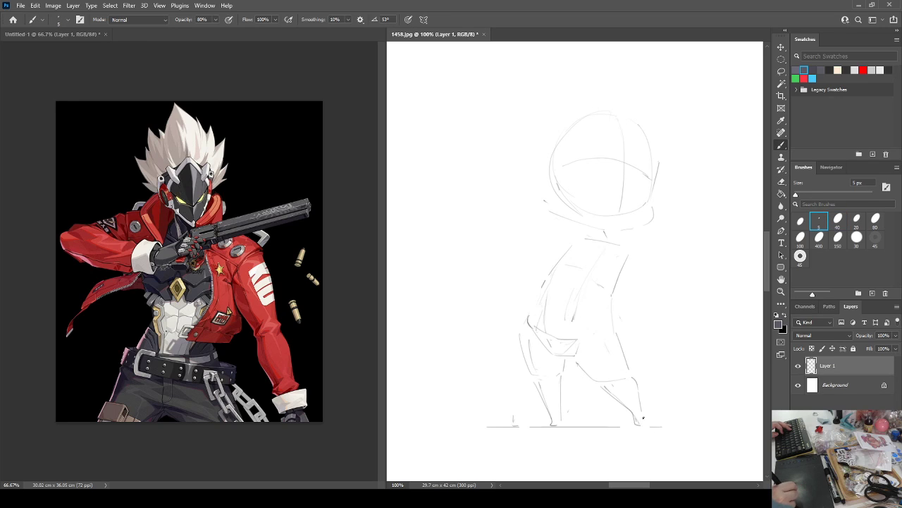
drag(642, 412, 645, 428)
key(e)
key(b)
drag(604, 385, 640, 427)
key(e)
key(b)
key(e)
key(b)
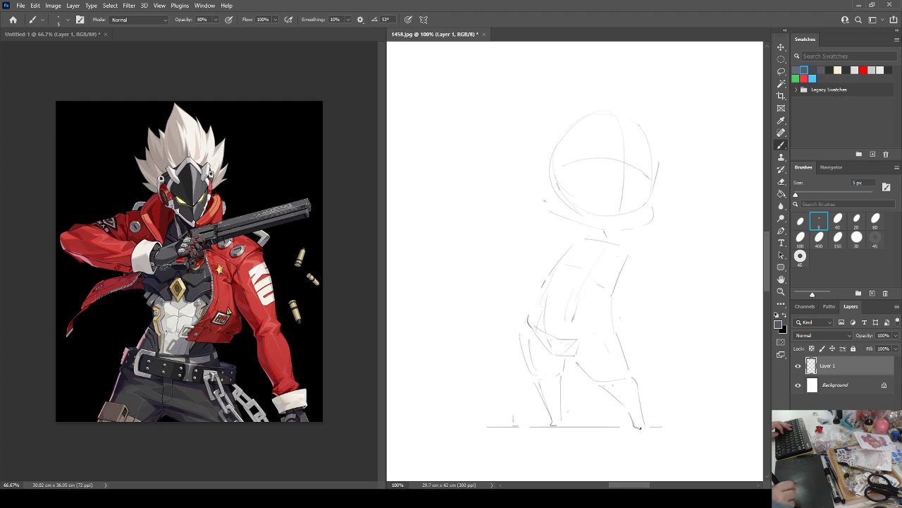
key(F2)
key(h)
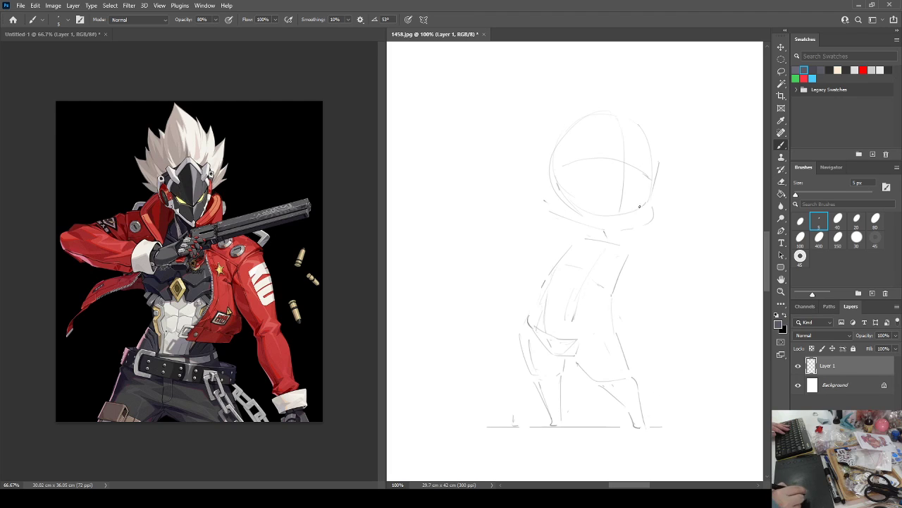
Complete the curve beneath the head and draw a short neck connecting it to the shoulder line.
key(e)
mouse_move(600, 233)
mouse_down()
mouse_move(593, 242)
mouse_move(612, 242)
mouse_move(653, 222)
mouse_up()
key(b)
key(e)
key(b)
key(e)
key(b)
key(ctrl+z)
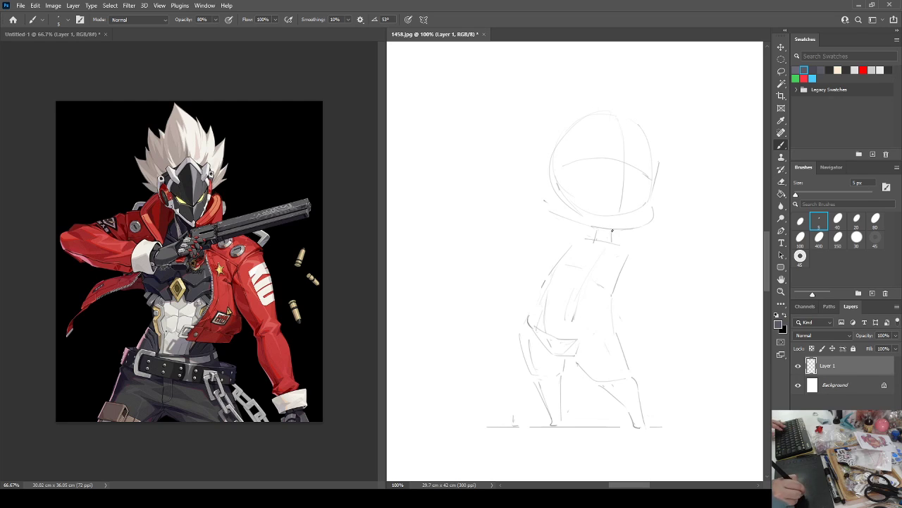
Close the top of the neck and draw the right upper arm and forearm hanging beside the torso.
key(ctrl+shift+h)
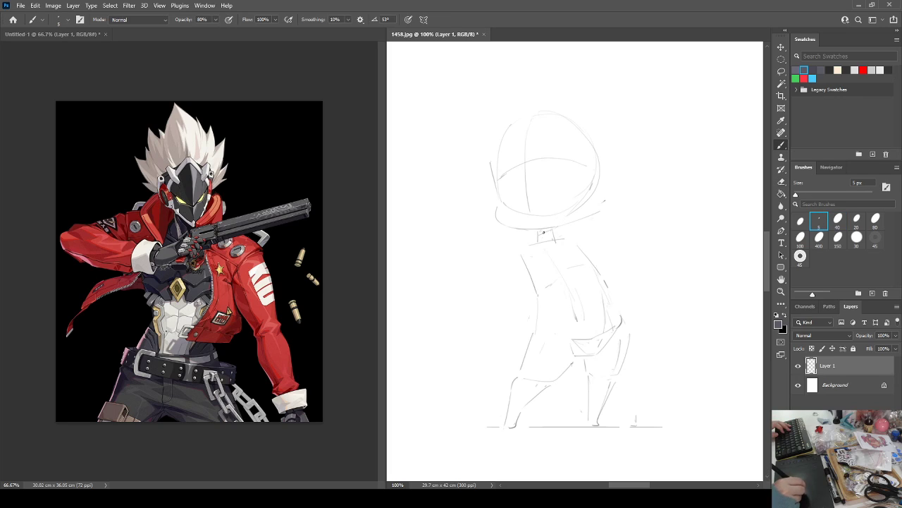
key(ctrl+shift+h)
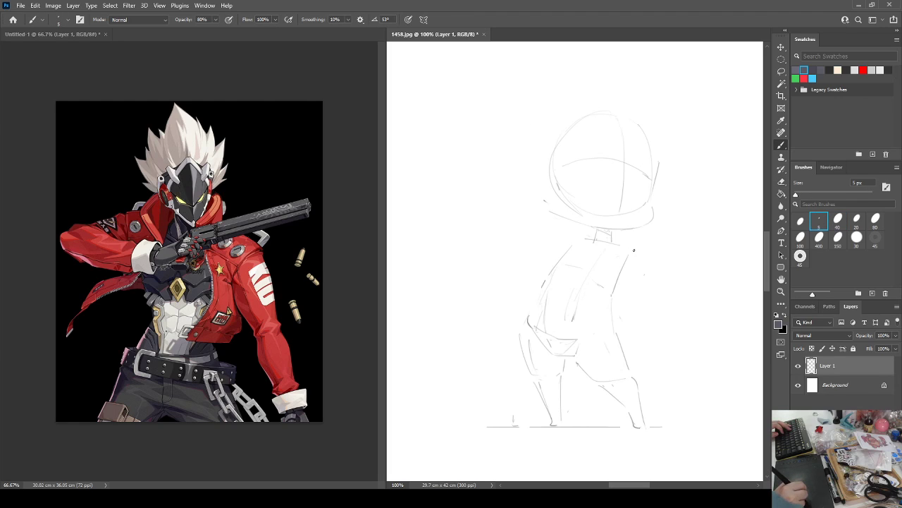
mouse_move(634, 250)
mouse_down()
mouse_move(643, 278)
mouse_move(627, 284)
mouse_up()
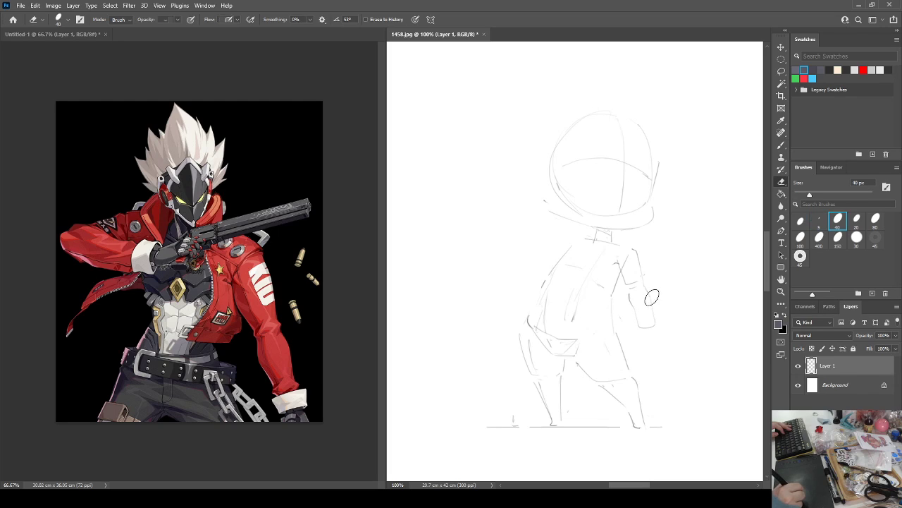
drag(649, 296, 652, 325)
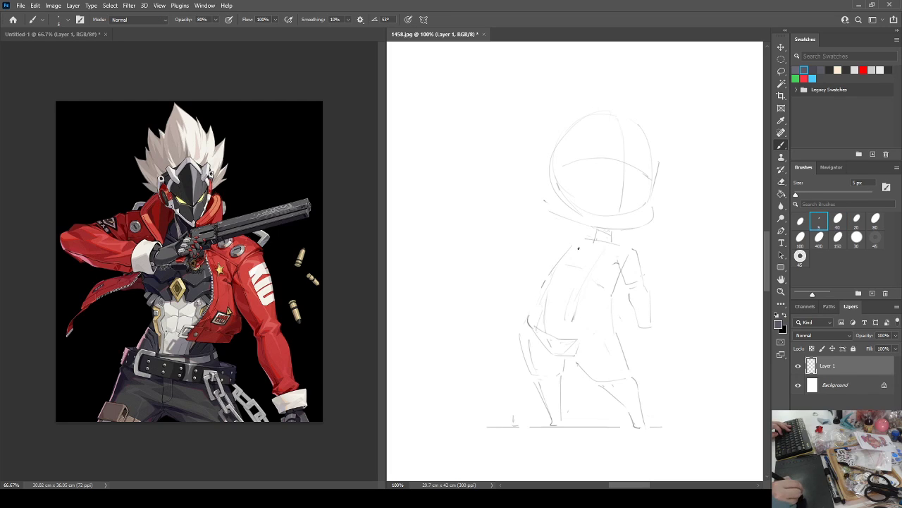
Draw the left arm bent at the elbow, with the forearm and hand raised to the upper chest.
drag(538, 251, 550, 266)
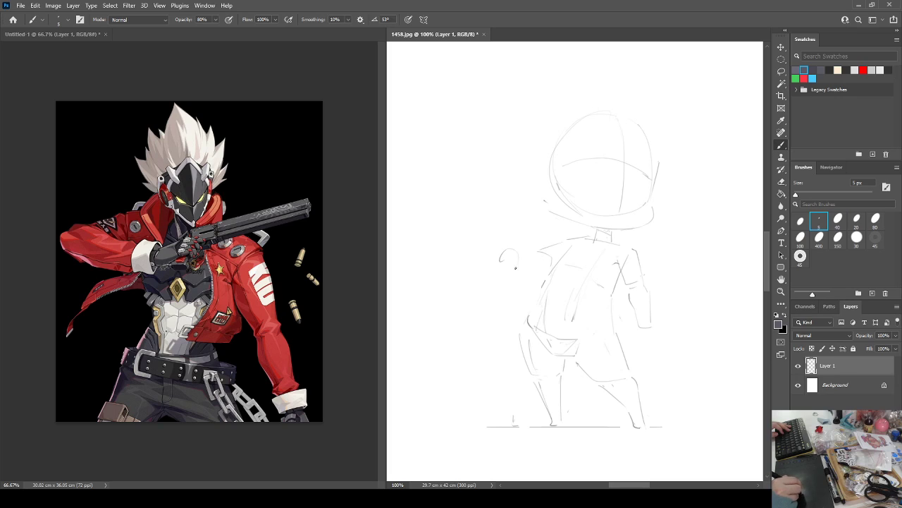
key(e)
key(b)
key(e)
key(b)
mouse_move(533, 256)
mouse_down()
mouse_move(536, 280)
mouse_move(558, 231)
mouse_move(576, 256)
mouse_move(556, 265)
mouse_move(569, 249)
mouse_move(593, 251)
mouse_move(576, 265)
mouse_move(568, 255)
mouse_move(582, 242)
mouse_move(591, 250)
mouse_move(565, 268)
mouse_move(588, 246)
mouse_move(599, 245)
mouse_move(584, 271)
mouse_up()
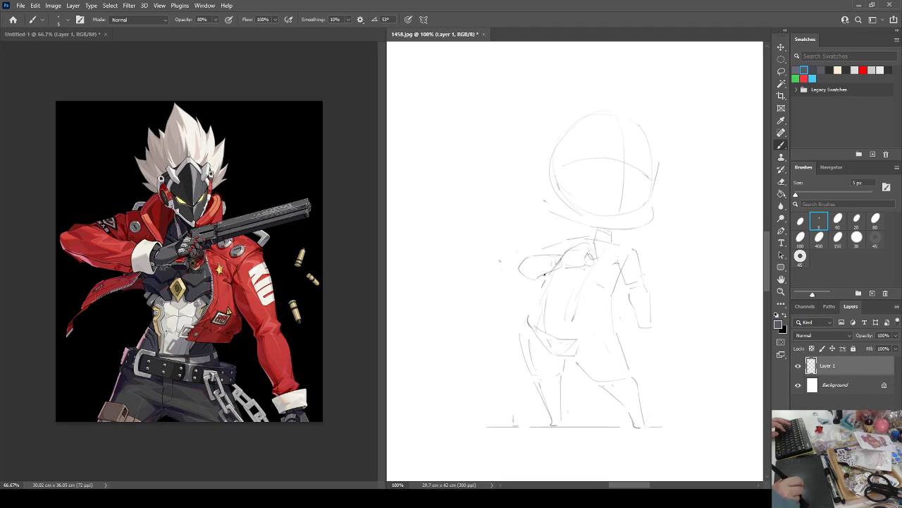
Redraw the left torso edge from beneath the bent arm down to the hip and extend it into the outer thigh.
key(e)
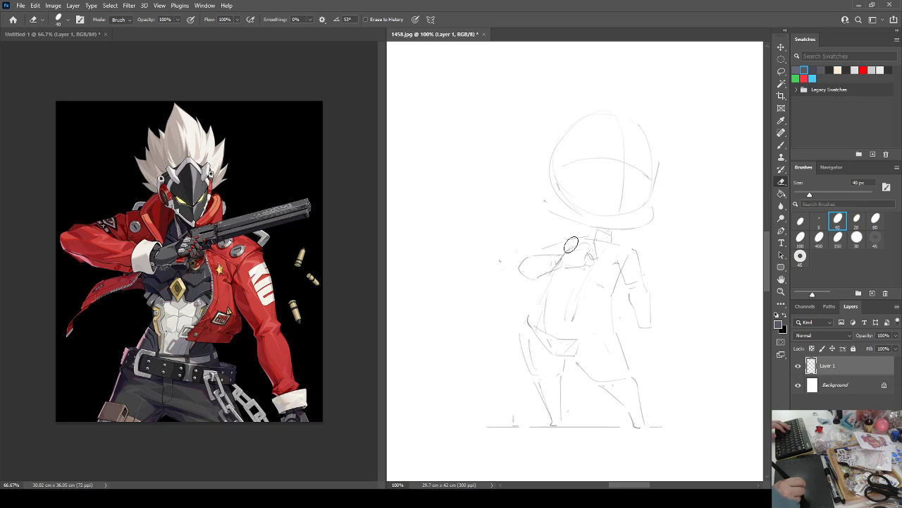
key(b)
drag(571, 245, 526, 325)
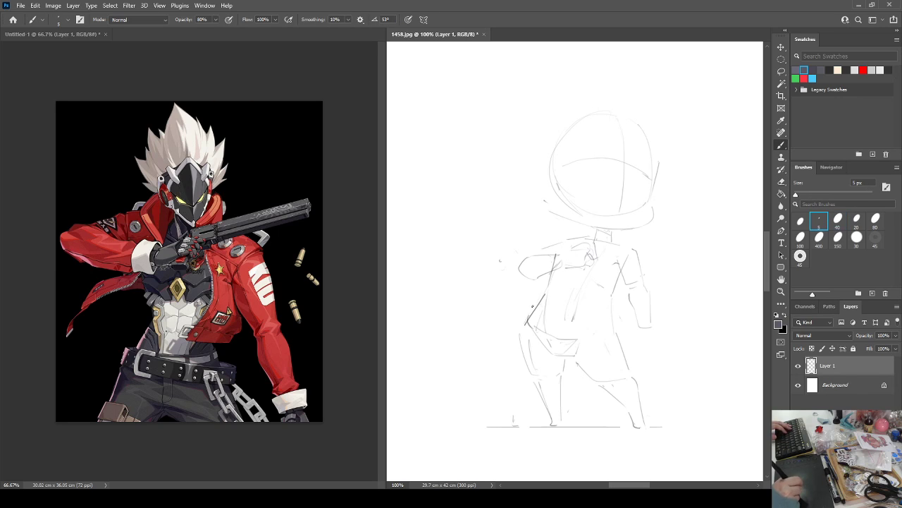
key(F2)
key(ctrl+shift+h)
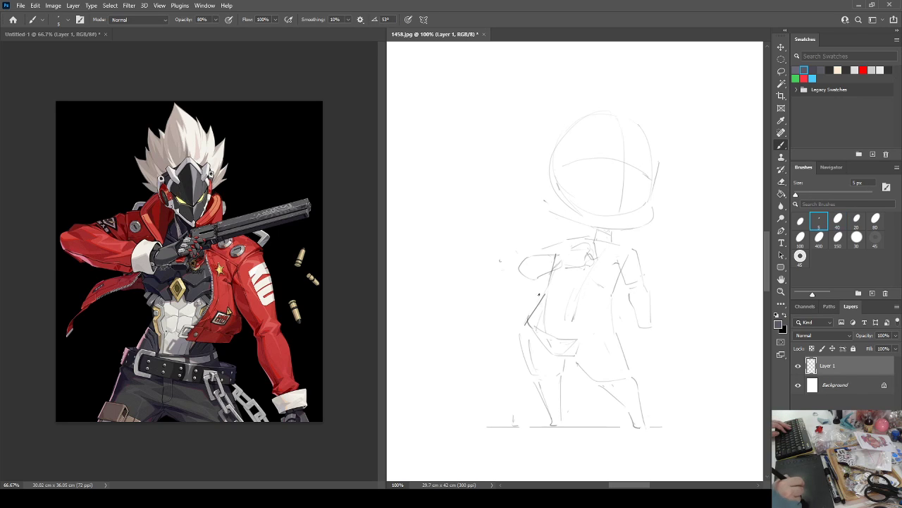
key(e)
key(b)
key(e)
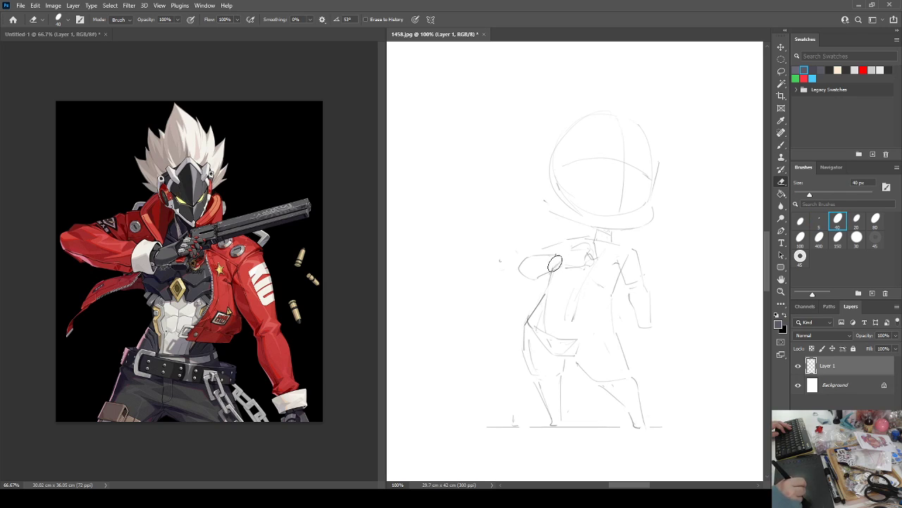
key(ctrl+shift+h)
key(ctrl+shift+h)
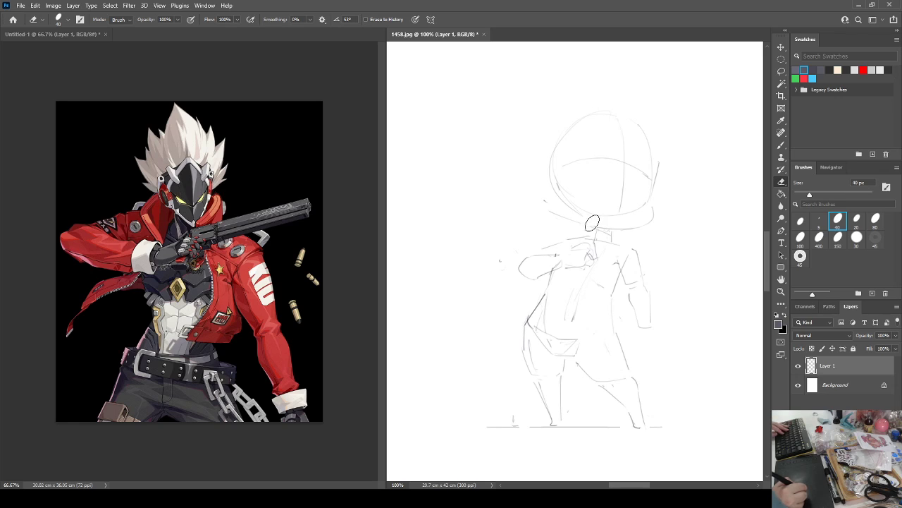
Redraw the front edge of the torso from the chest down to the waist.
key(b)
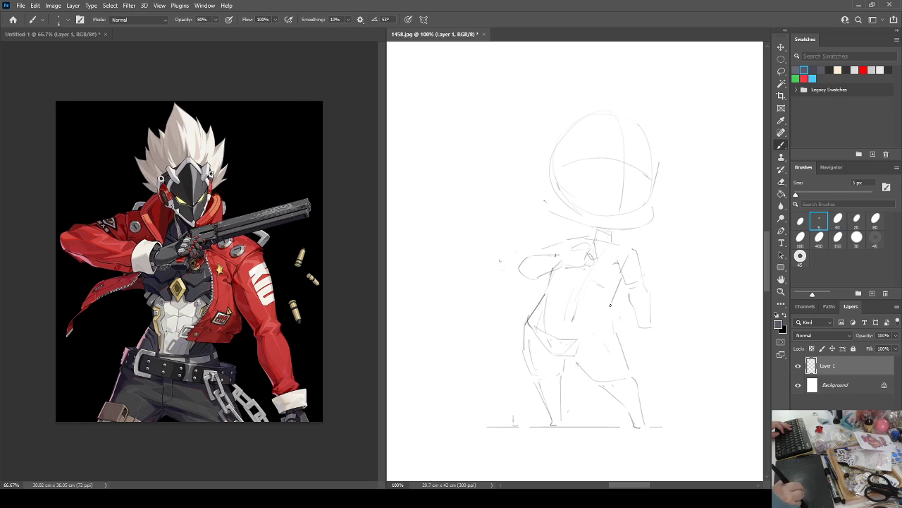
key(ctrl+shift+h)
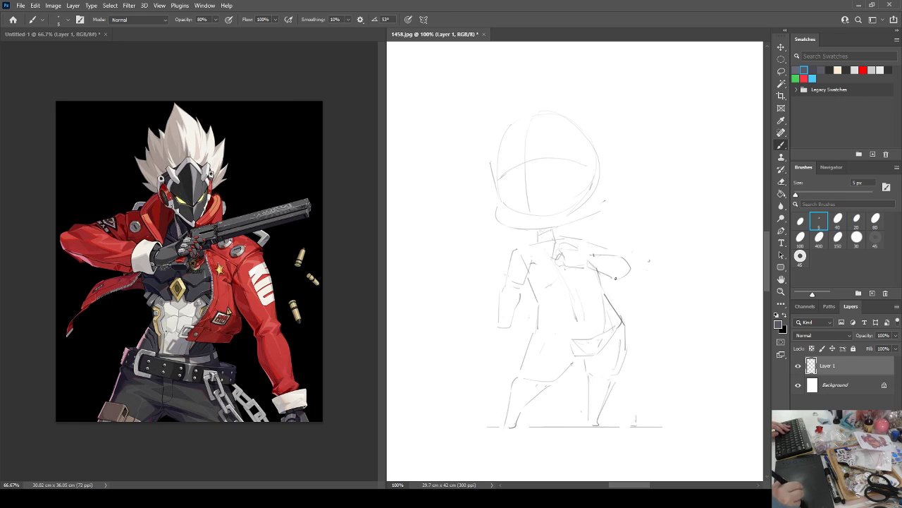
key(ctrl+shift+h)
Erase the lower outline of the head circle and draw a clenched fist at the end of the hanging arm.
key(e)
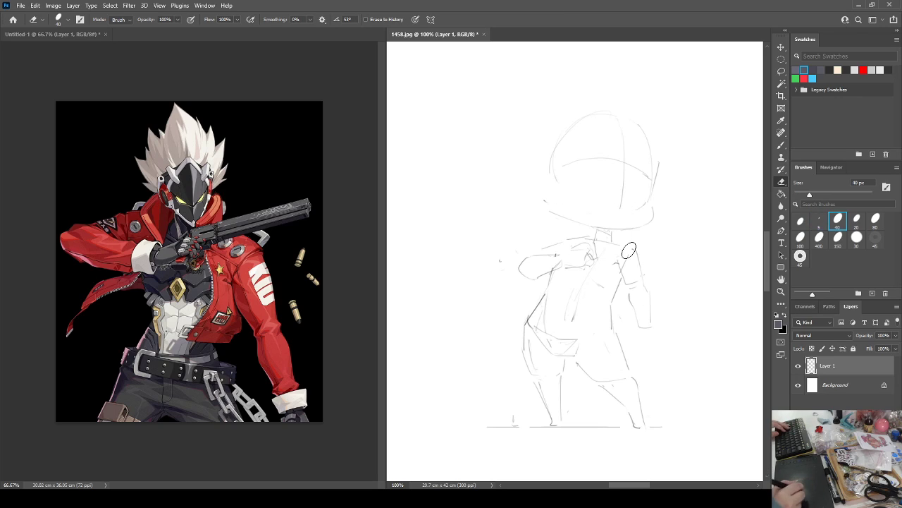
key(b)
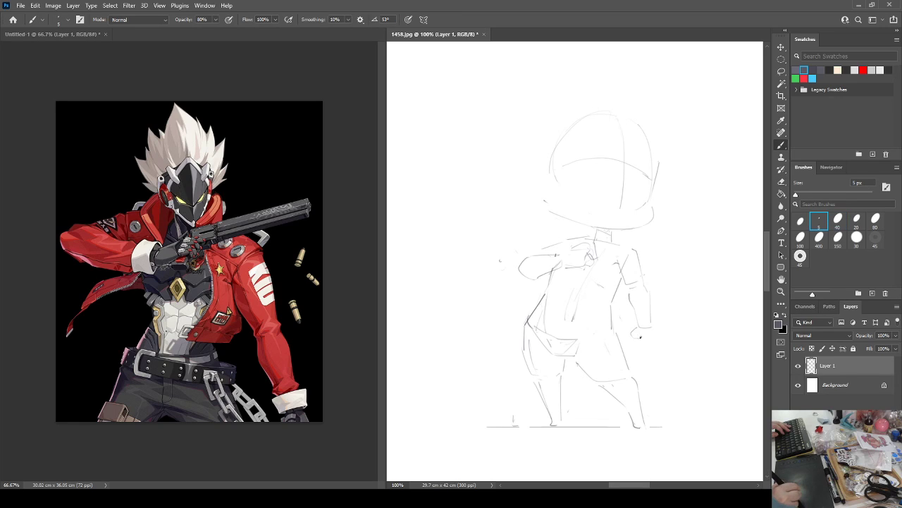
mouse_move(632, 346)
mouse_down()
mouse_move(642, 352)
mouse_move(655, 339)
mouse_move(643, 358)
mouse_move(658, 351)
mouse_up()
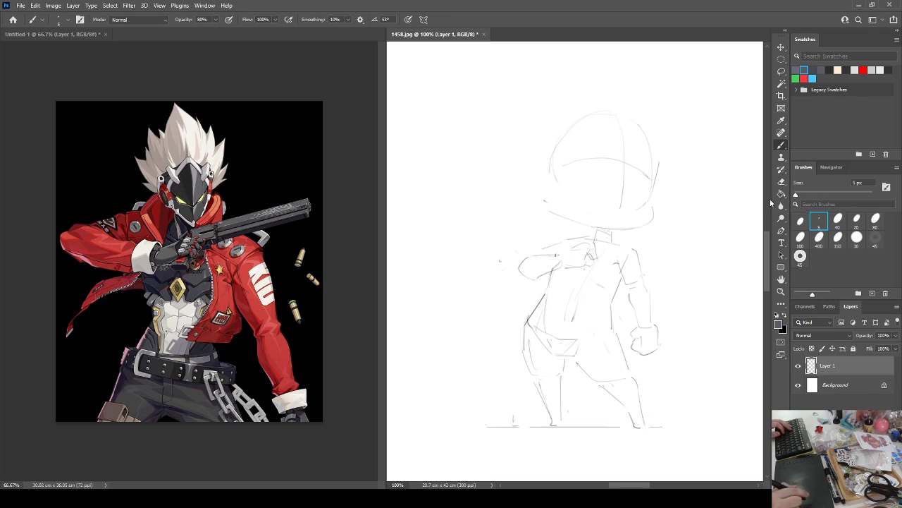
Flip both the sketch and the reference image horizontally.
key(ctrl+shift+h)
key(ctrl+Tab)
key(h)
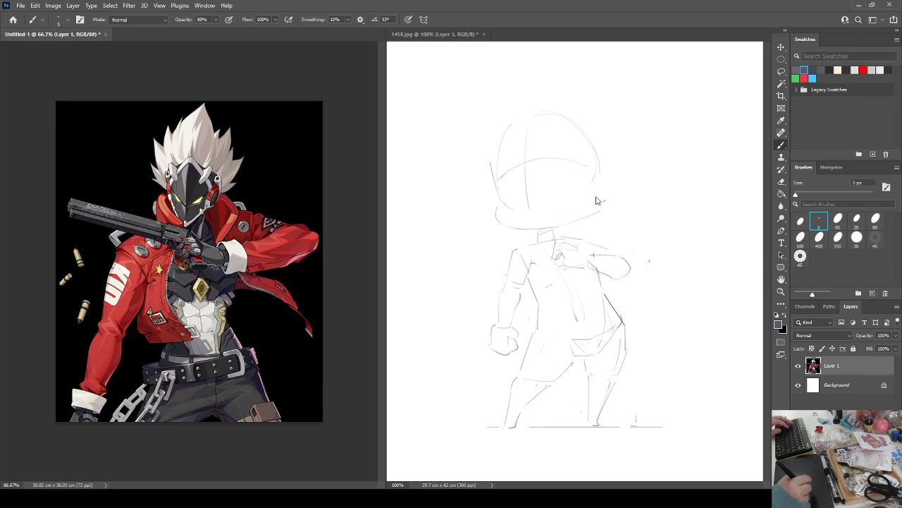
key(ctrl+Tab)
Erase the head circle and its guide lines, then redraw the brow line and centre line at a new tilt.
key(e)
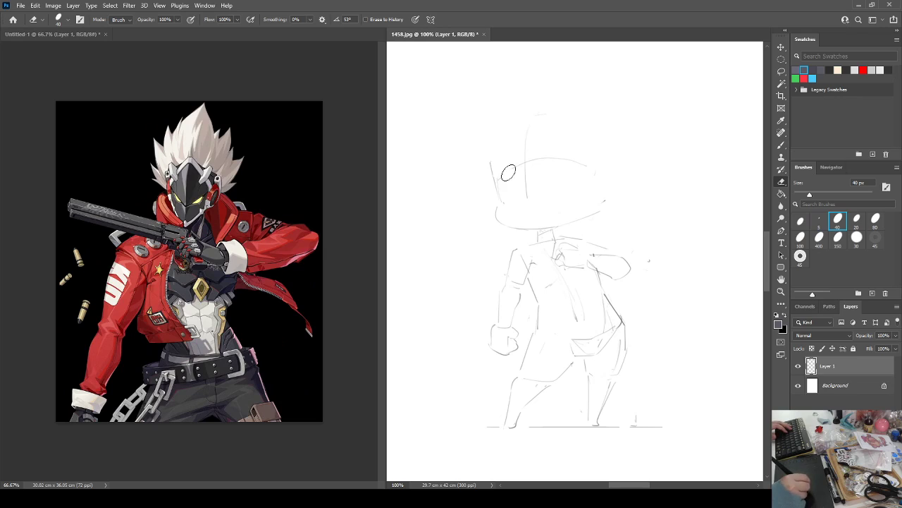
key(b)
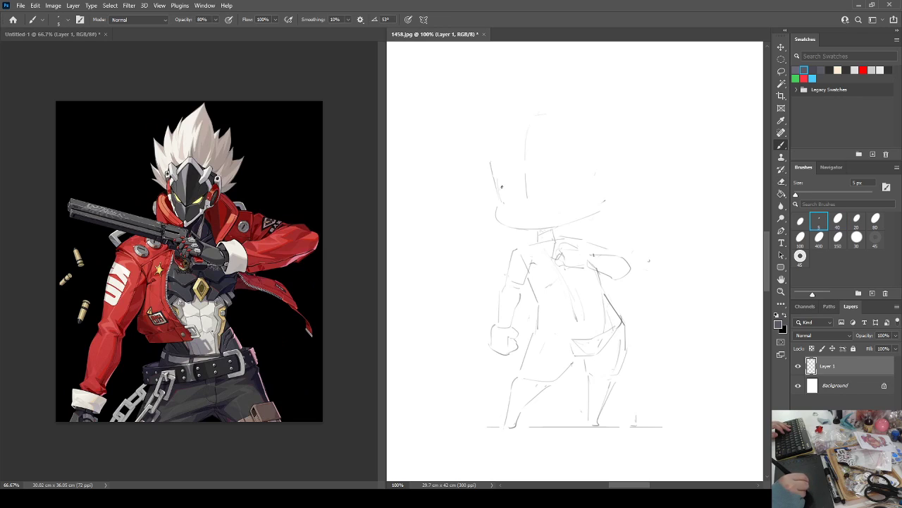
drag(585, 158, 588, 156)
key(e)
mouse_move(529, 156)
mouse_down()
mouse_move(525, 199)
mouse_move(536, 204)
mouse_up()
key(b)
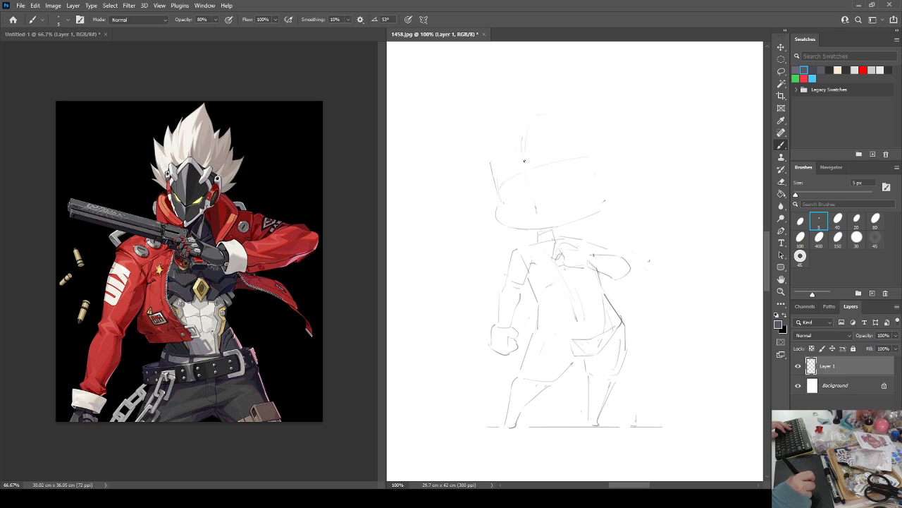
Lasso the head sketch, move it slightly left and down over the neck, and deselect it.
key(l)
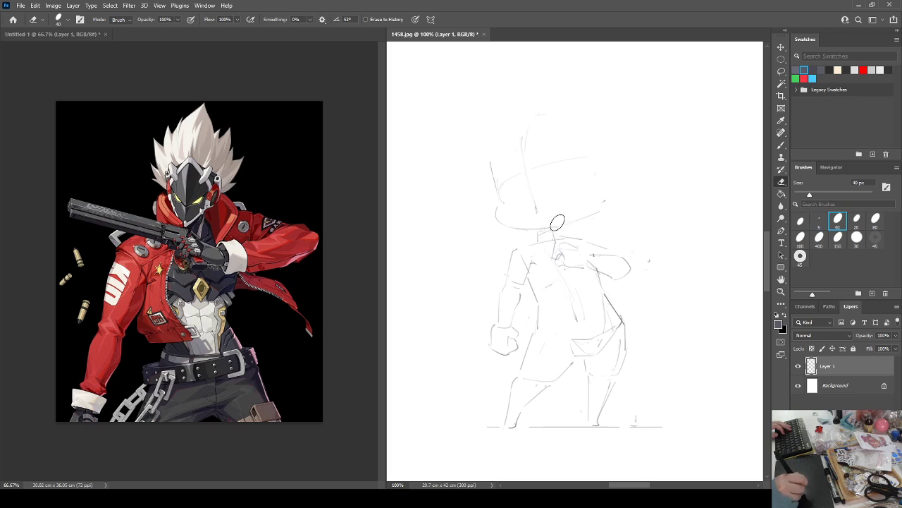
mouse_move(534, 234)
mouse_down()
mouse_move(637, 196)
mouse_move(571, 82)
mouse_move(438, 218)
mouse_move(486, 241)
mouse_up()
ctrl+drag(597, 180, 585, 184)
key(ctrl+d)
Erase the leftover outline marks around the head and rework the upper end of its centre line.
key(e)
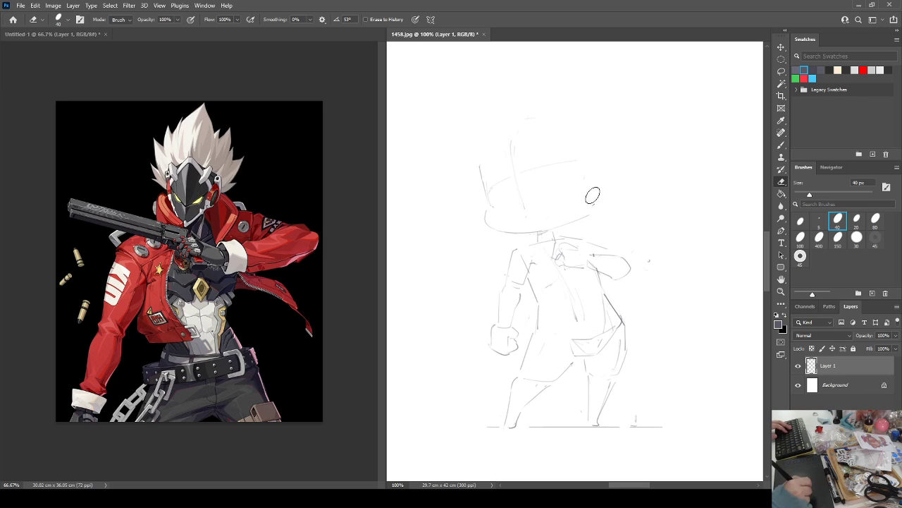
drag(592, 195, 590, 199)
drag(518, 145, 512, 130)
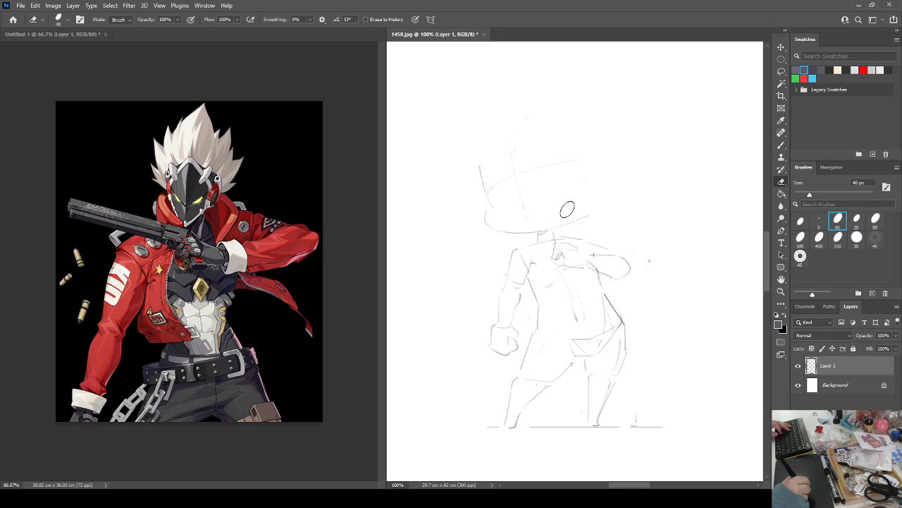
key(b)
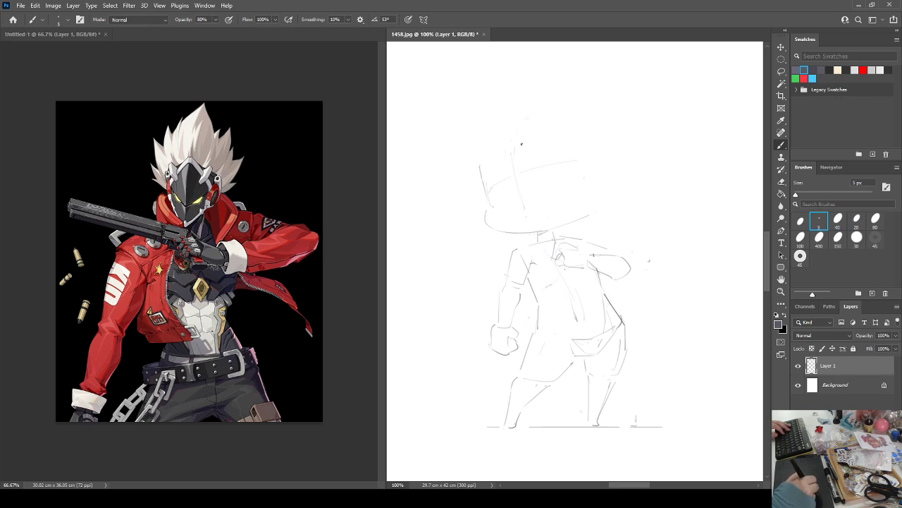
key(e)
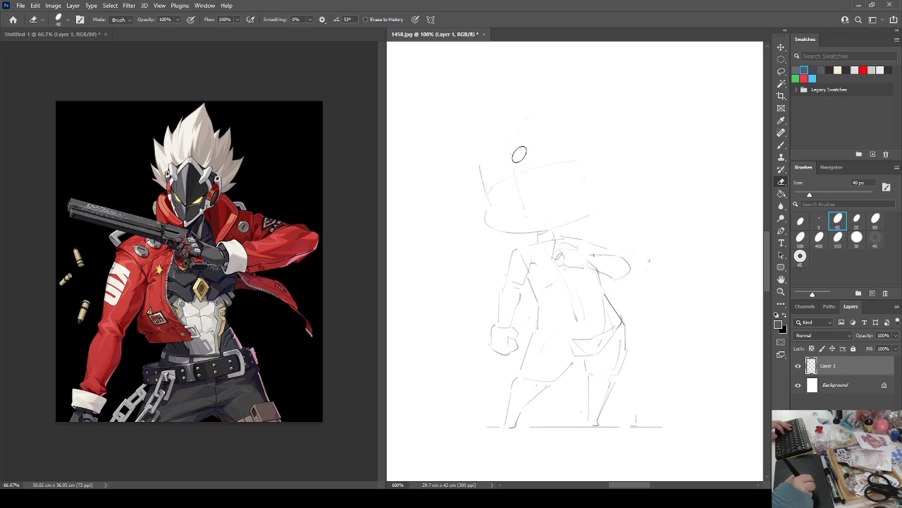
key(b)
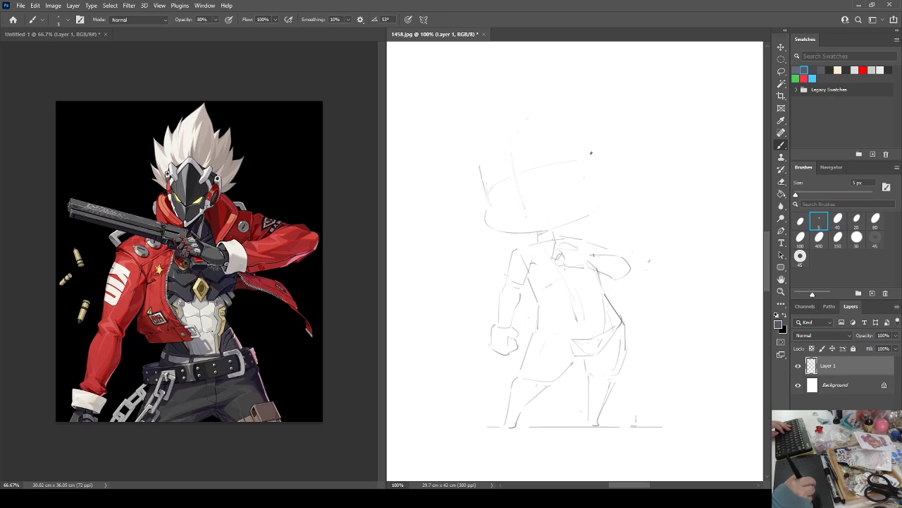
Sketch an ear shape beside the head, then erase it and redraw it farther out with more tilt.
mouse_move(596, 192)
mouse_down()
mouse_move(605, 170)
mouse_move(614, 197)
mouse_move(604, 206)
mouse_up()
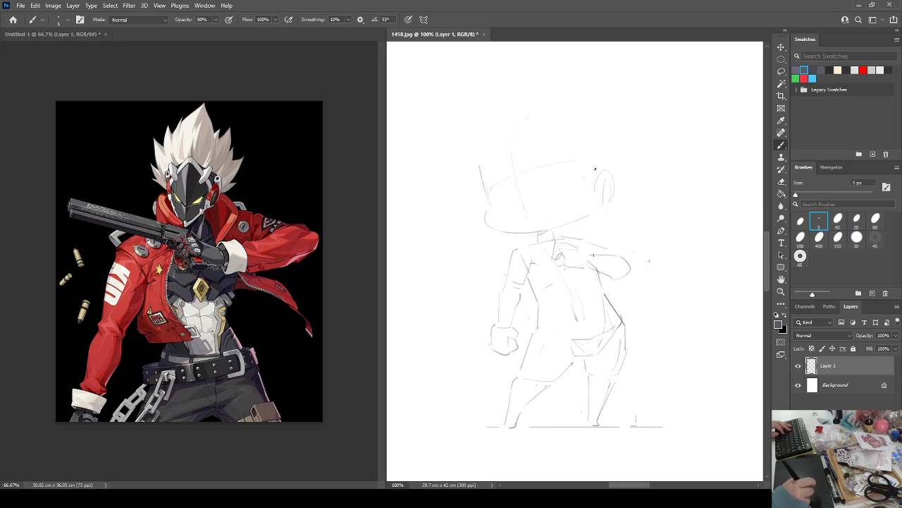
key(e)
mouse_move(613, 167)
mouse_down()
mouse_move(600, 174)
mouse_move(612, 168)
mouse_move(624, 193)
mouse_up()
key(b)
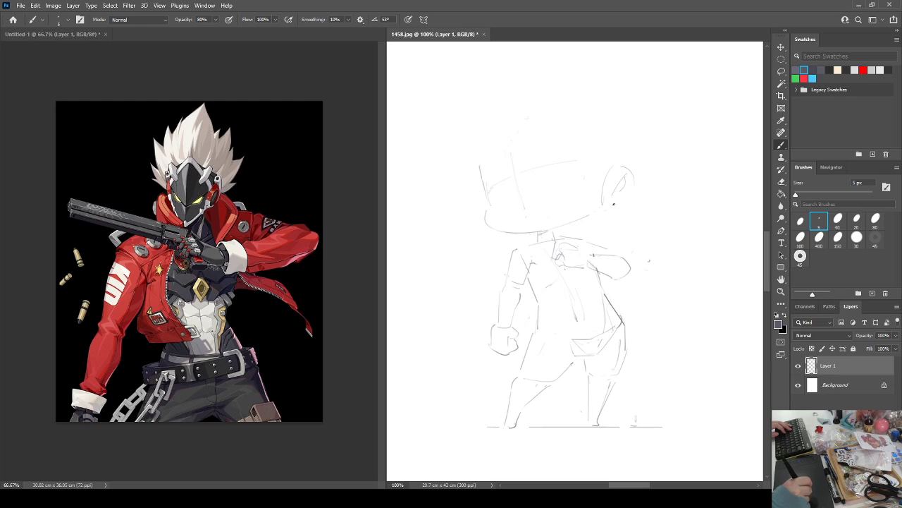
Sketch the far ear edge and both angular eye shapes of the mask, then clean up the lower centre line.
drag(484, 189, 480, 205)
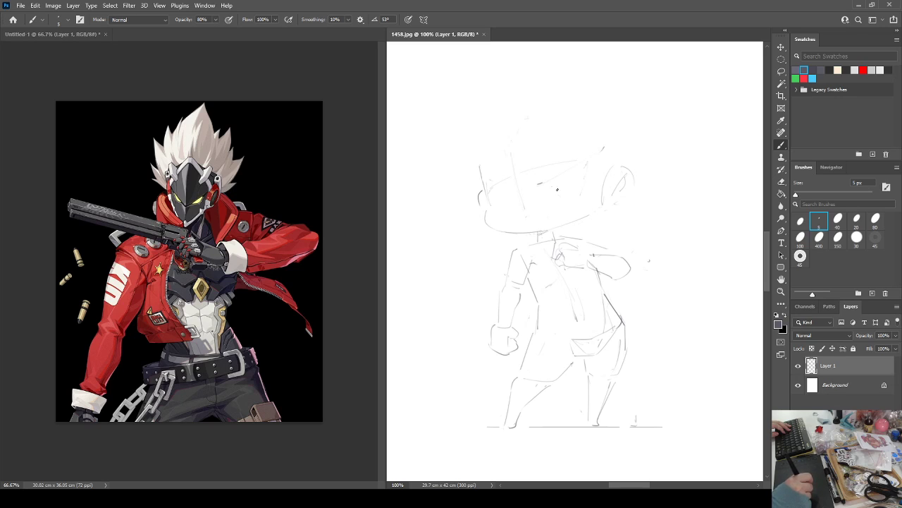
mouse_move(553, 191)
mouse_down()
mouse_move(590, 186)
mouse_move(597, 155)
mouse_up()
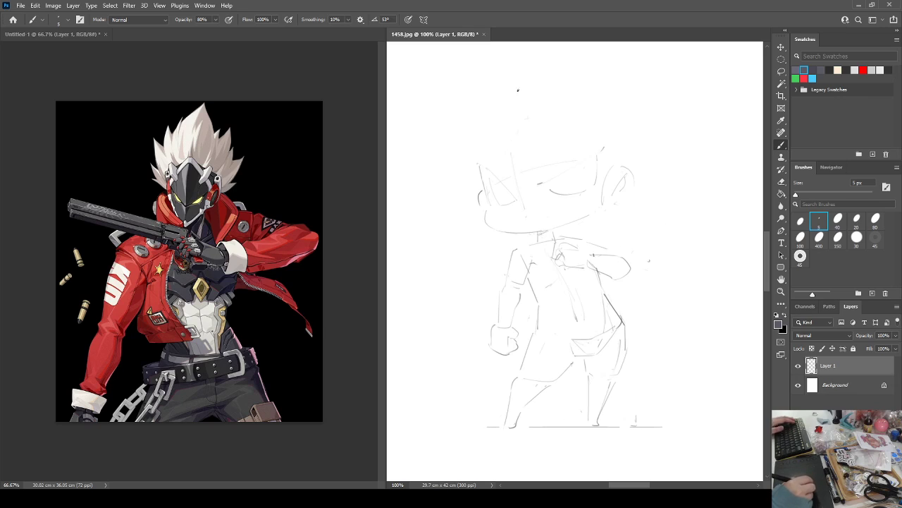
key(e)
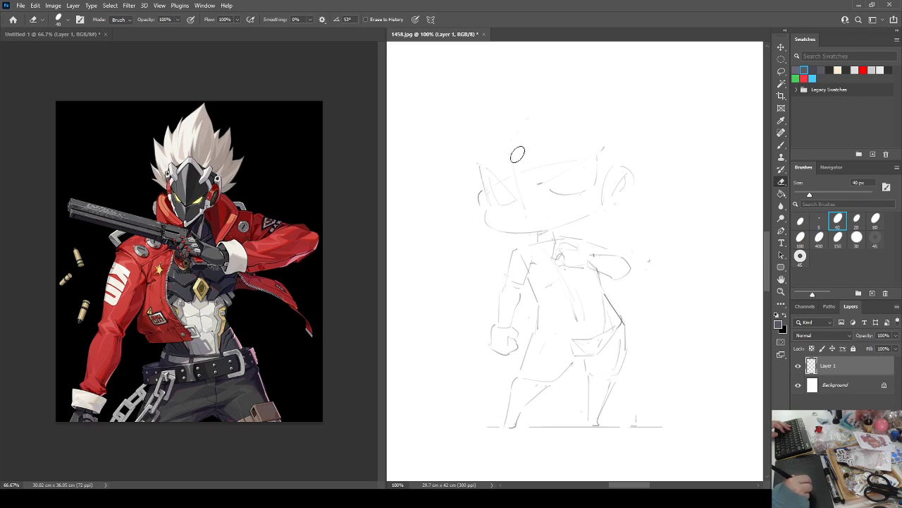
key(b)
mouse_move(489, 206)
mouse_down()
mouse_move(495, 228)
mouse_move(486, 141)
mouse_move(528, 193)
mouse_move(611, 159)
mouse_move(596, 204)
mouse_move(507, 223)
mouse_move(496, 210)
mouse_up()
Lasso around the face centre and deselect it, then sketch the mouth notch and cheek contour along the jaw.
key(l)
drag(526, 194, 527, 199)
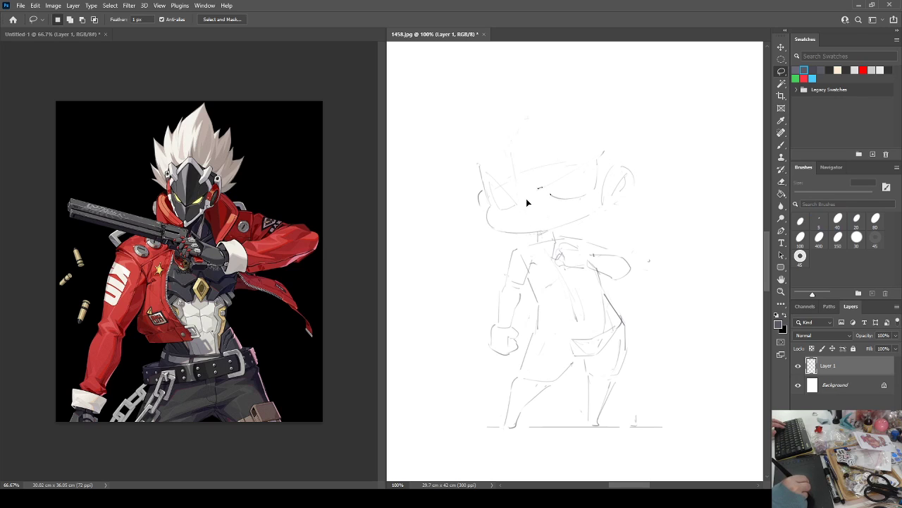
key(ctrl+d)
key(h)
key(h)
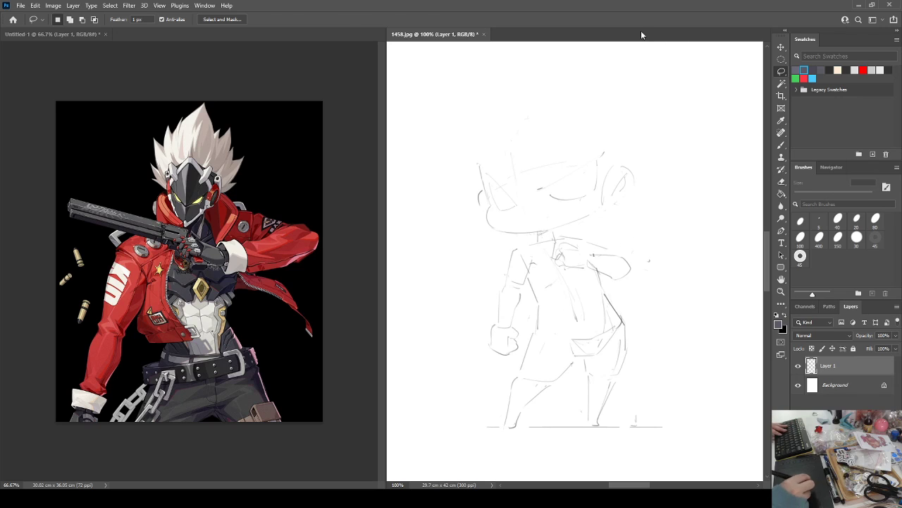
key(b)
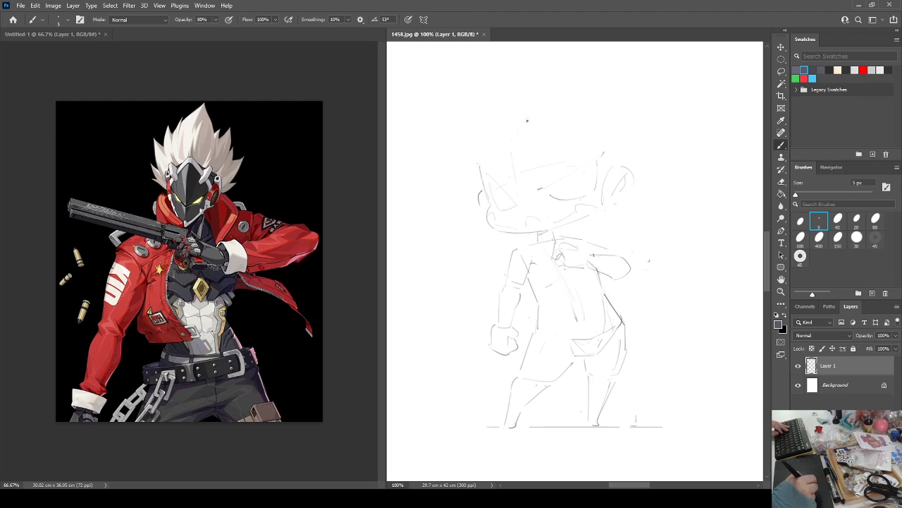
Sketch the mask's forehead plate with a curved outline and lines converging between the eyes.
key(e)
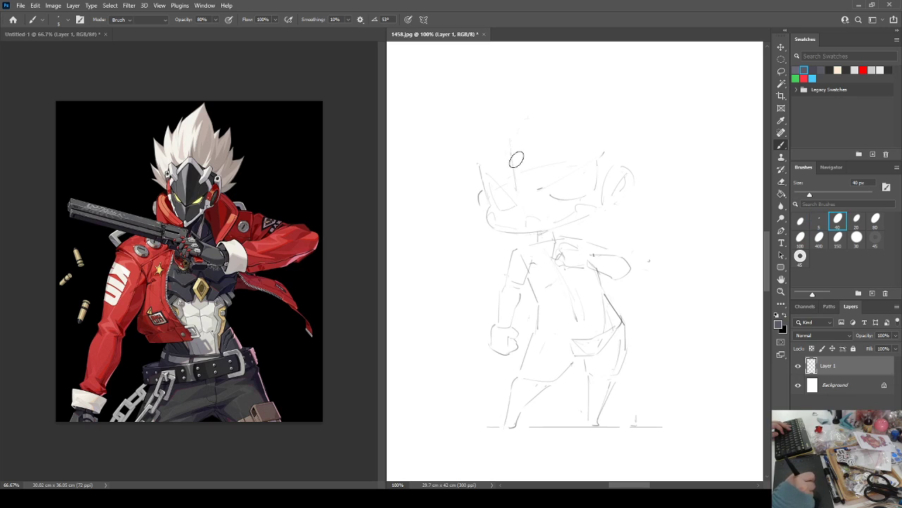
key(b)
mouse_move(495, 124)
mouse_down()
mouse_move(489, 152)
mouse_move(530, 124)
mouse_move(515, 182)
mouse_up()
key(e)
key(b)
key(e)
click(489, 149)
key(b)
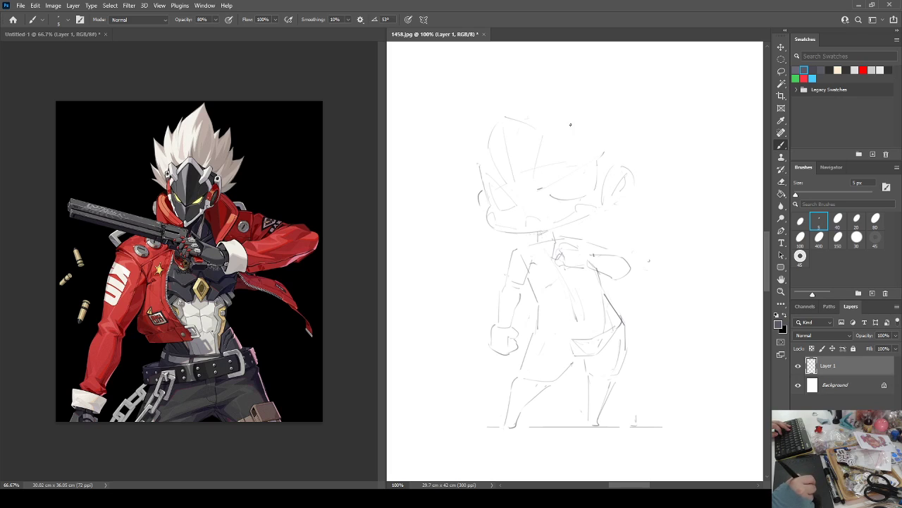
Sketch the helmet's upper band with rounded clip shapes at both ends, and check the drawing mirrored.
mouse_move(479, 126)
mouse_down()
mouse_move(490, 99)
mouse_move(554, 114)
mouse_move(584, 135)
mouse_move(557, 127)
mouse_move(575, 141)
mouse_up()
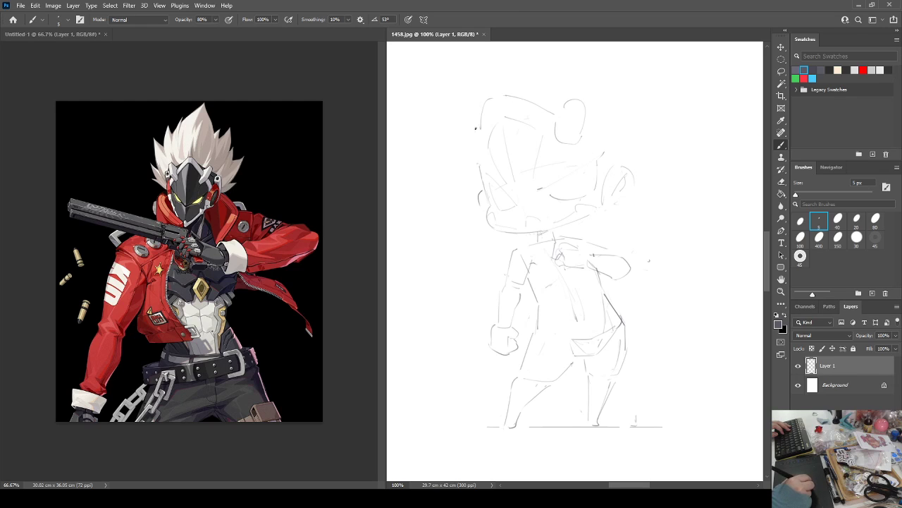
drag(476, 128, 485, 149)
key(ctrl+shift+h)
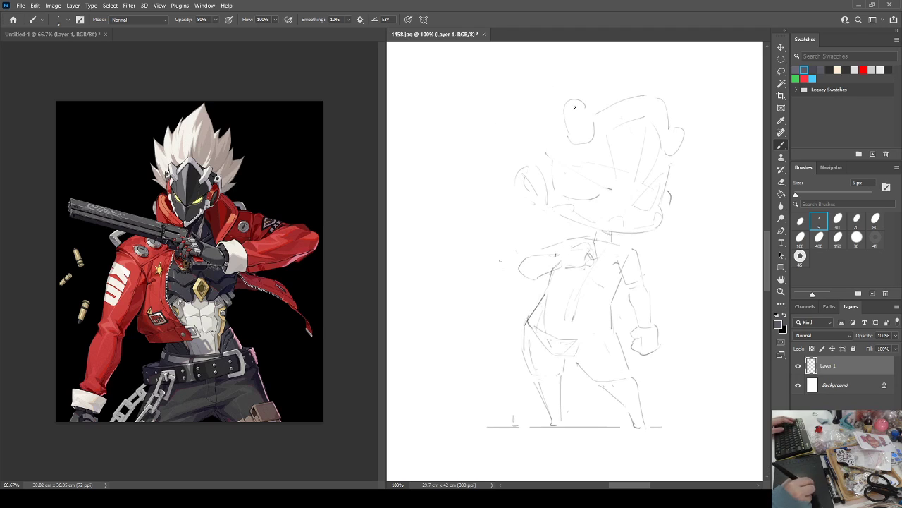
key(h)
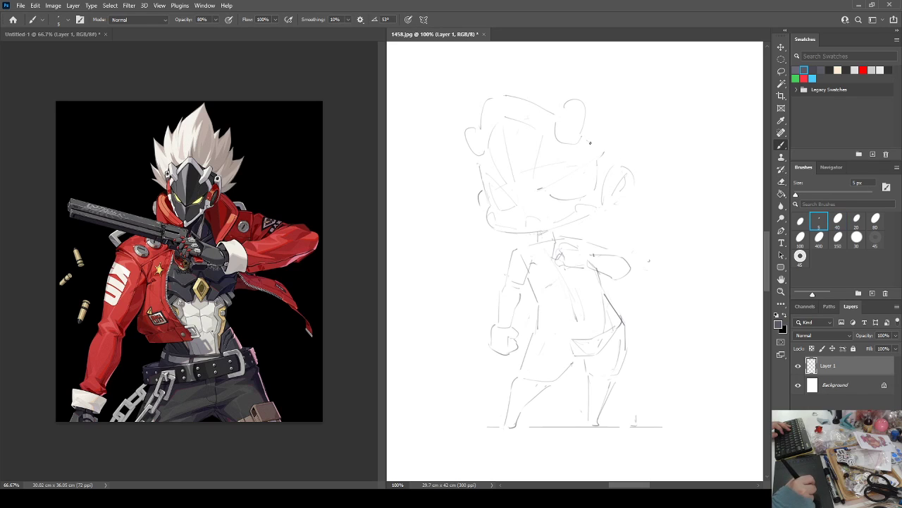
Erase the stray mark above the near eye, redraw the eye's outer edge, and check the drawing mirrored.
key(e)
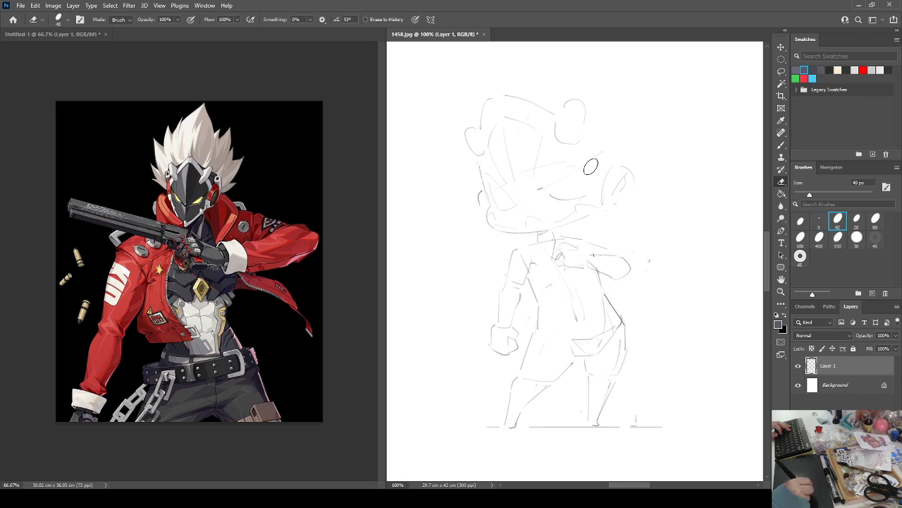
key(b)
key(h)
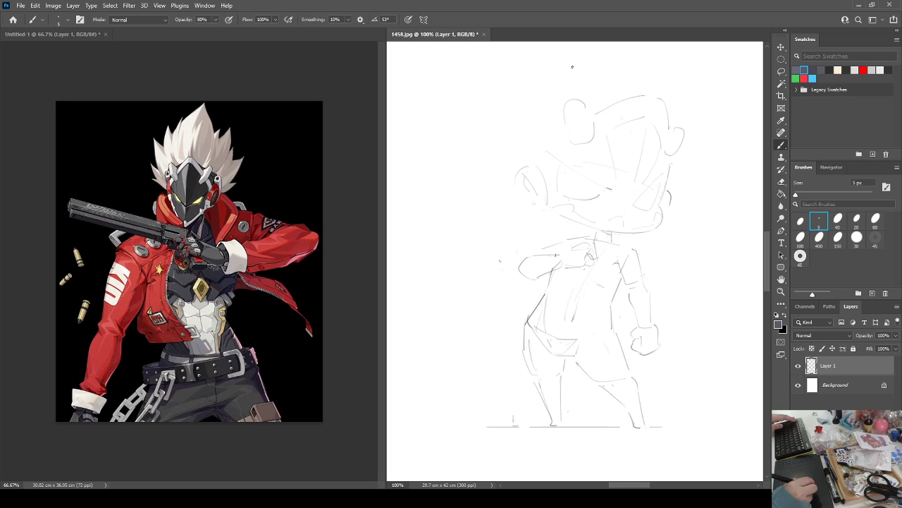
key(ctrl+shift+h)
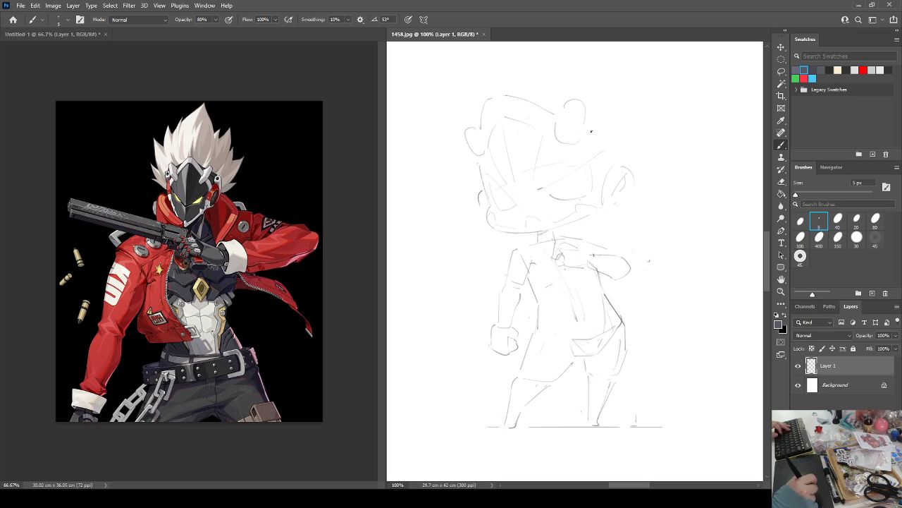
Sketch the hooked clip and side arc above the near ear, plus a small curl on the far side.
drag(594, 153, 601, 167)
mouse_move(613, 121)
mouse_down()
mouse_move(641, 121)
mouse_move(623, 137)
mouse_move(614, 132)
mouse_move(633, 122)
mouse_move(611, 132)
mouse_move(644, 138)
mouse_move(642, 169)
mouse_up()
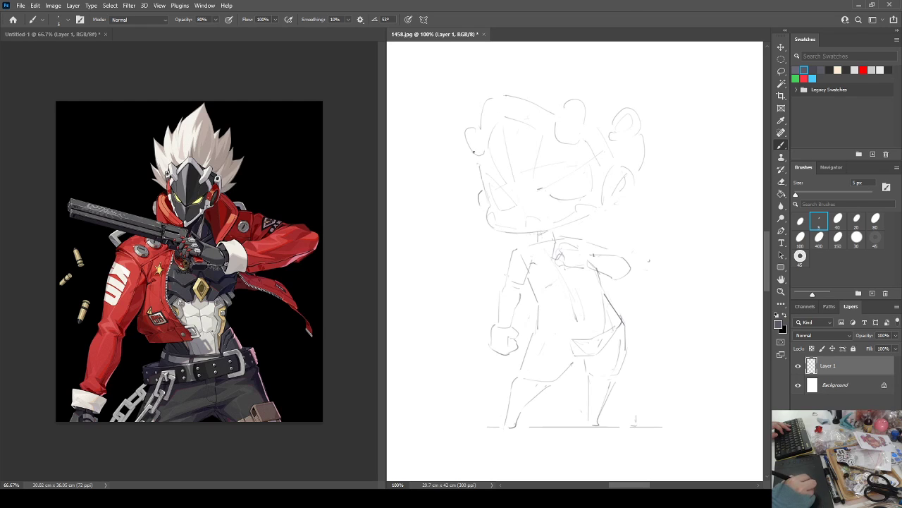
drag(471, 152, 475, 182)
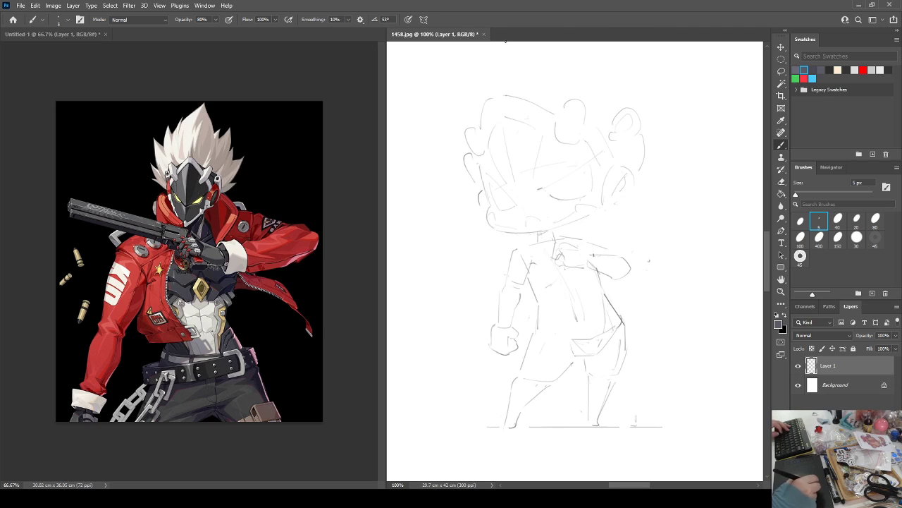
Erase and redraw the far corner of the helmet band, then reinforce the band's near side down to the ear.
drag(585, 181, 578, 191)
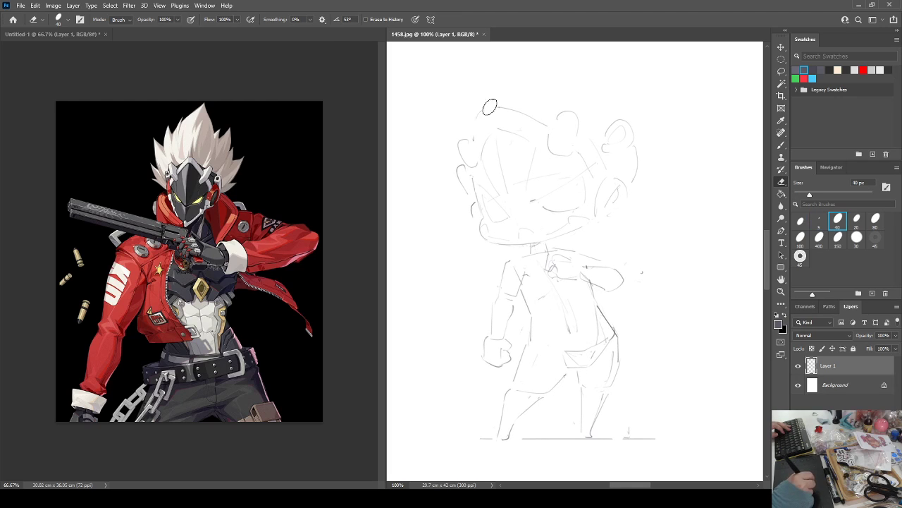
drag(487, 111, 489, 125)
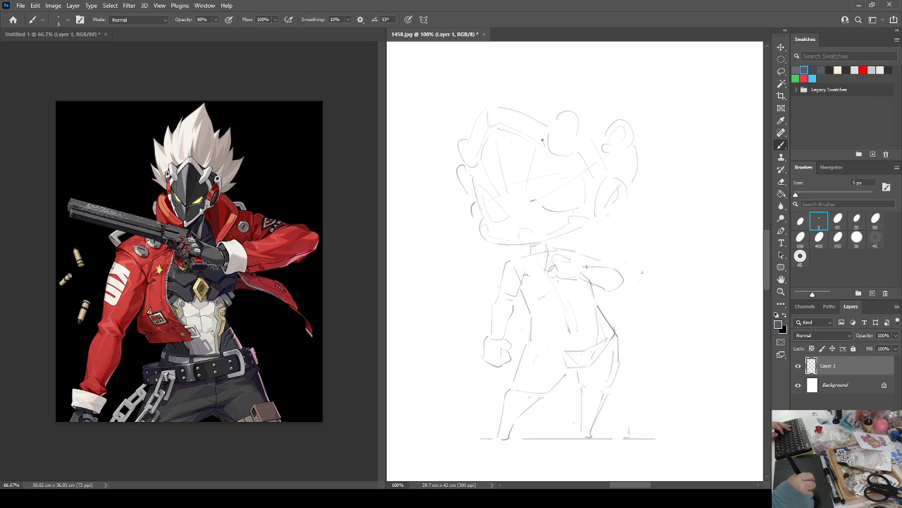
drag(575, 155, 598, 187)
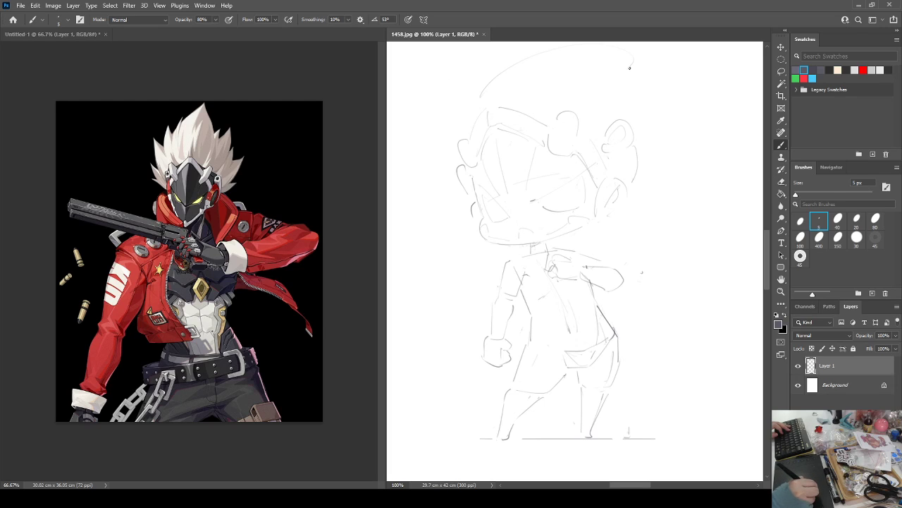
Sketch the large top sweep of hair and two smaller tufts on the far side of the head.
mouse_move(473, 108)
mouse_down()
mouse_move(600, 50)
mouse_move(607, 81)
mouse_move(627, 72)
mouse_up()
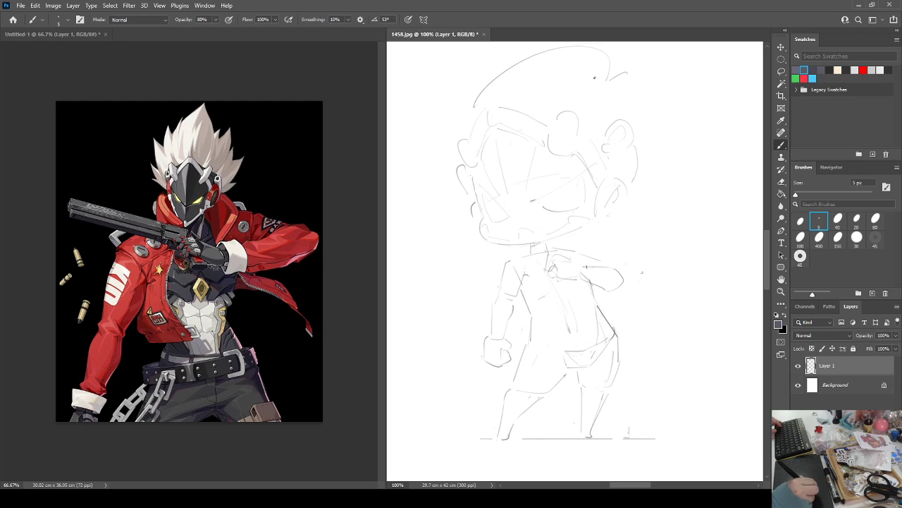
mouse_move(457, 123)
mouse_down()
mouse_move(457, 99)
mouse_move(483, 60)
mouse_up()
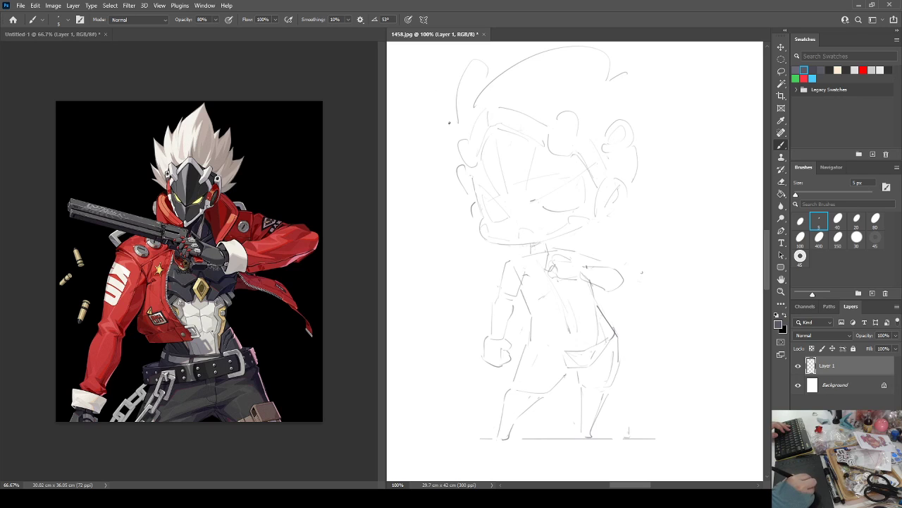
mouse_move(451, 118)
mouse_down()
mouse_move(435, 136)
mouse_move(455, 155)
mouse_up()
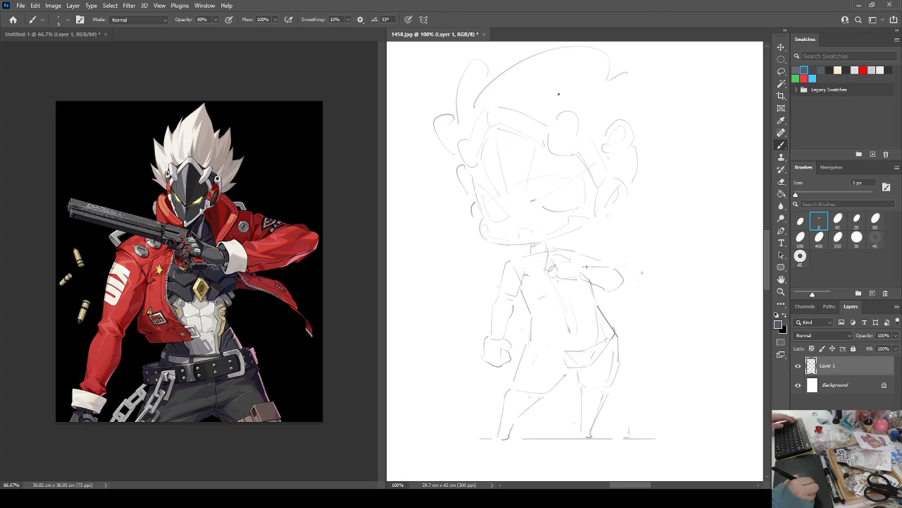
Erase and rework the small mouth notch along the mask's lower edge, checking the face mirrored.
key(e)
drag(530, 232, 544, 236)
key(b)
key(ctrl+shift+h)
key(ctrl+shift+h)
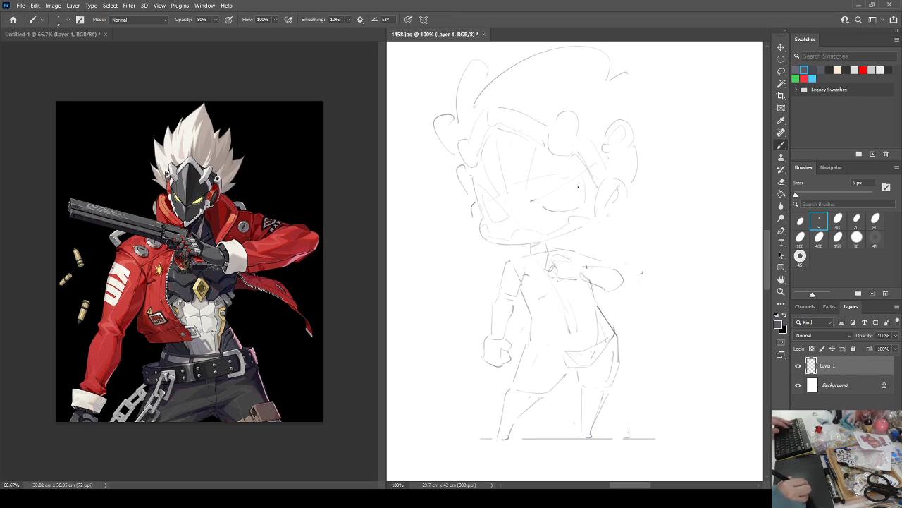
key(e)
drag(516, 233, 546, 230)
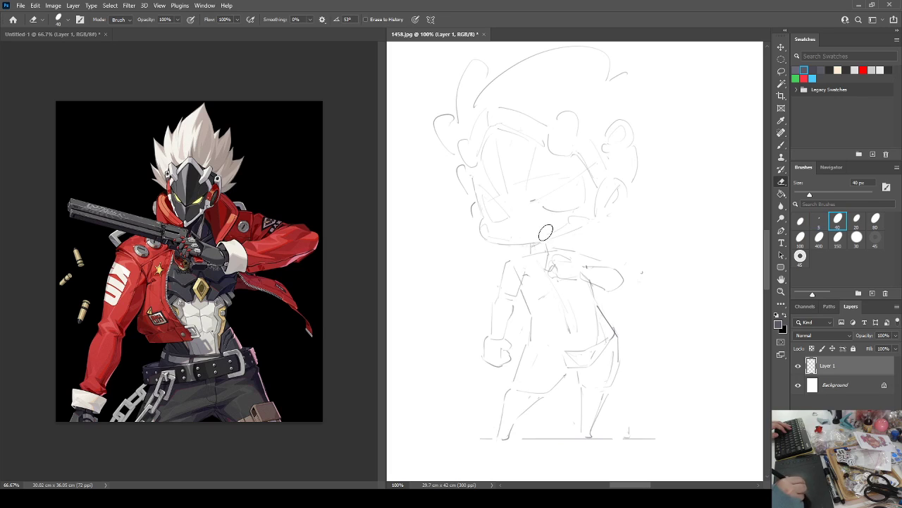
key(b)
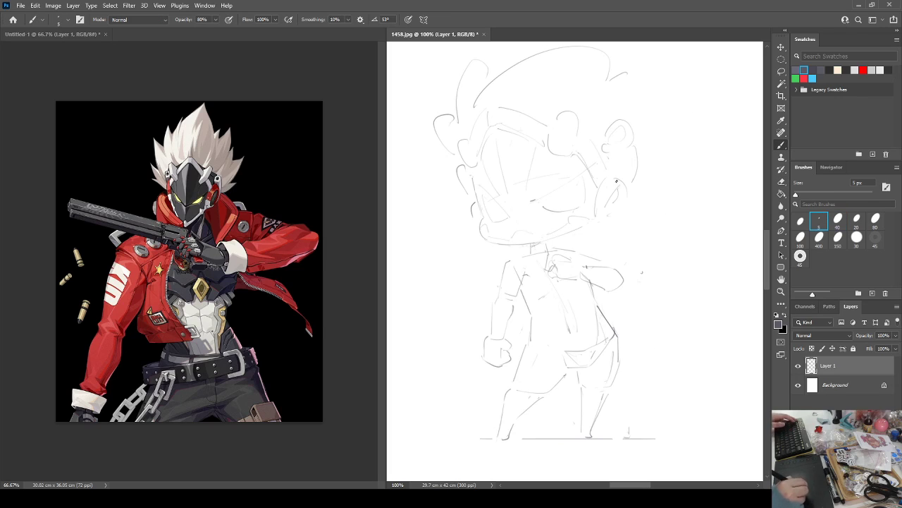
key(ctrl+shift+h)
key(ctrl+shift+h)
Erase the near eye's inner corner, redraw it as a longer slanted stroke, and check the face mirrored.
key(e)
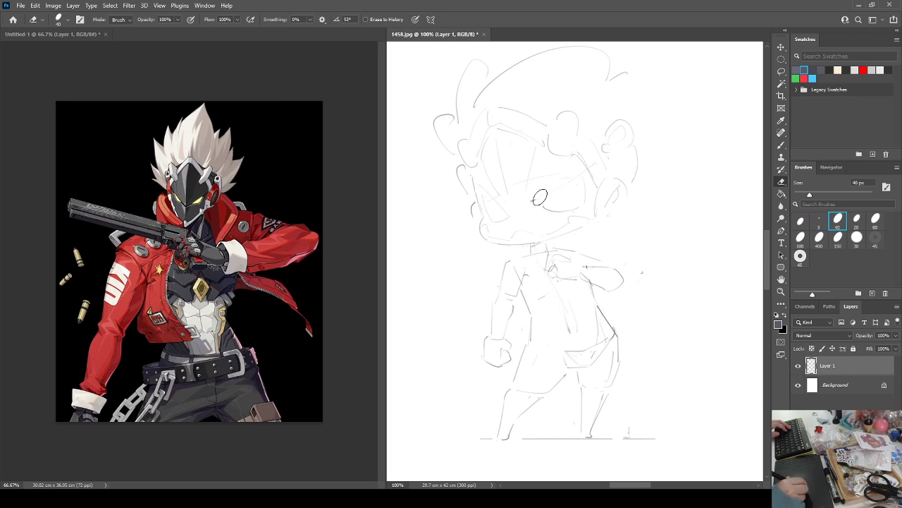
key(b)
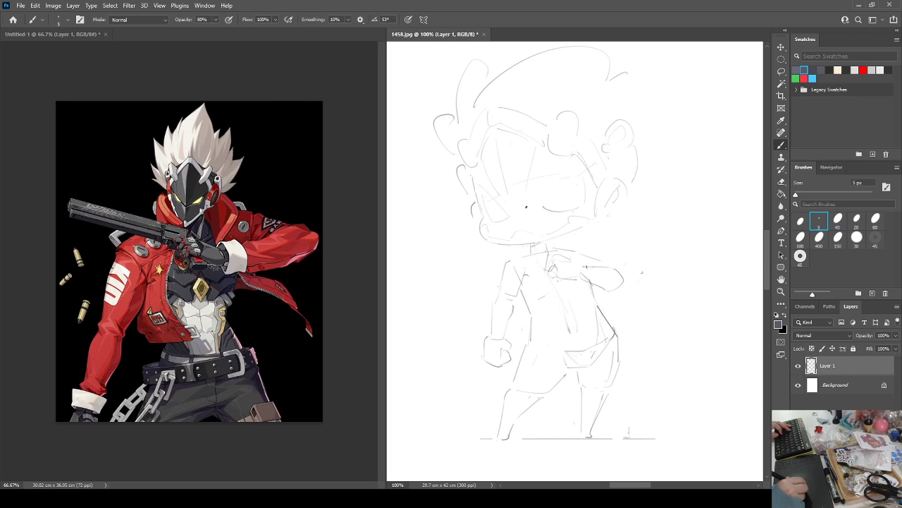
drag(528, 206, 547, 199)
key(ctrl+shift+h)
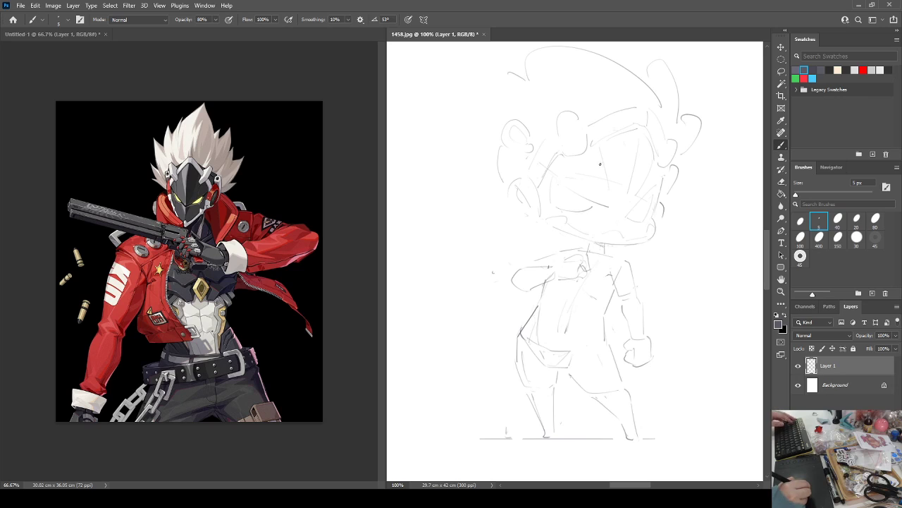
key(ctrl+shift+h)
Redraw the mouth notch as a small arch above the chin line and check the face mirrored.
key(e)
key(b)
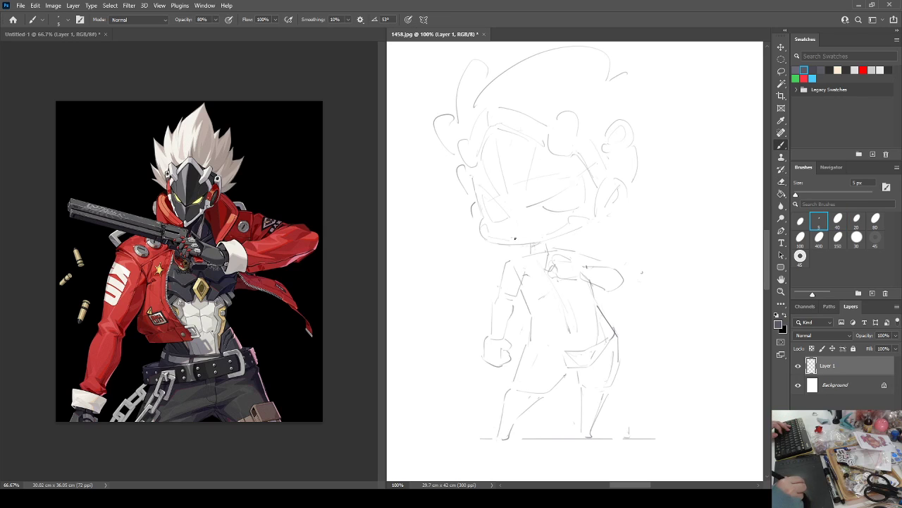
key(ctrl+shift+h)
key(ctrl+shift+h)
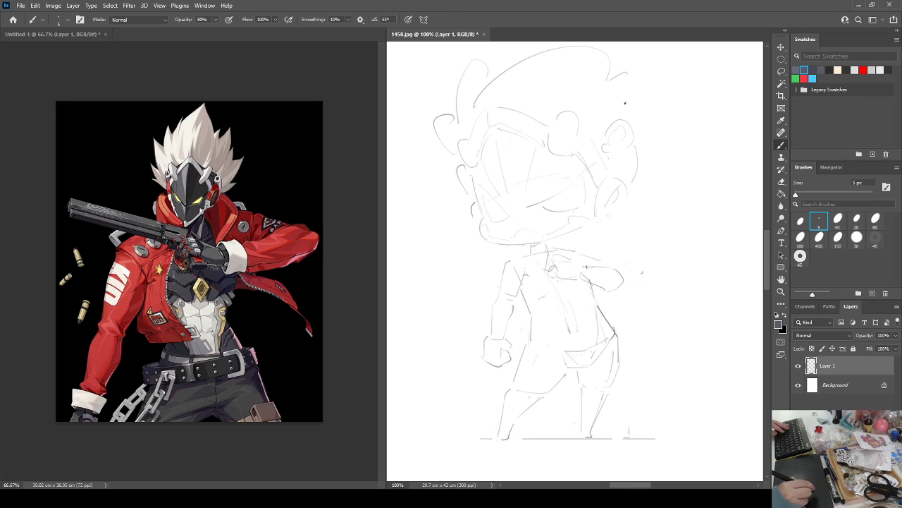
Erase the straight forehead lines and redraw the plate with curved sides meeting in a point between the eyes.
key(e)
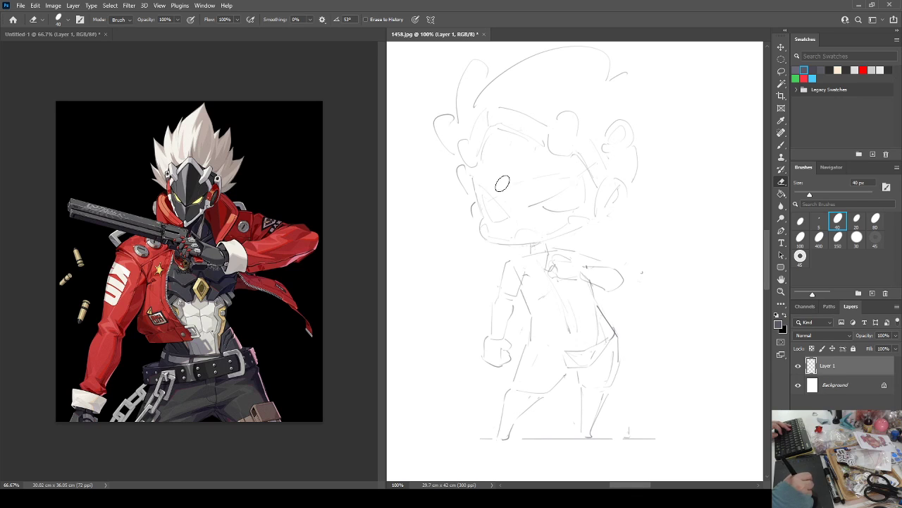
key(b)
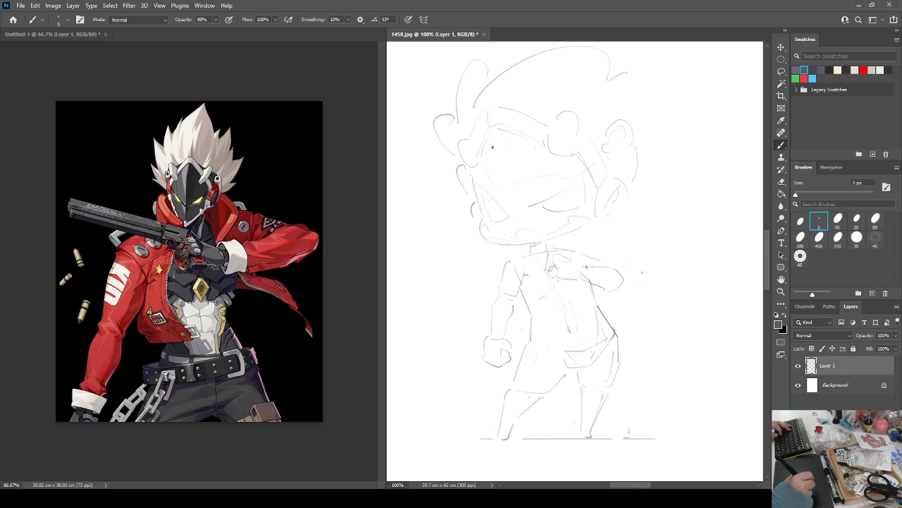
key(e)
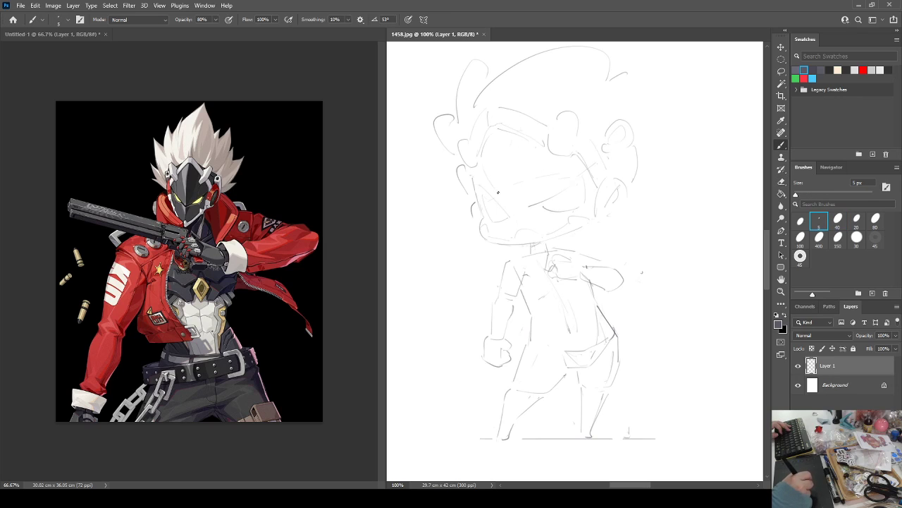
key(b)
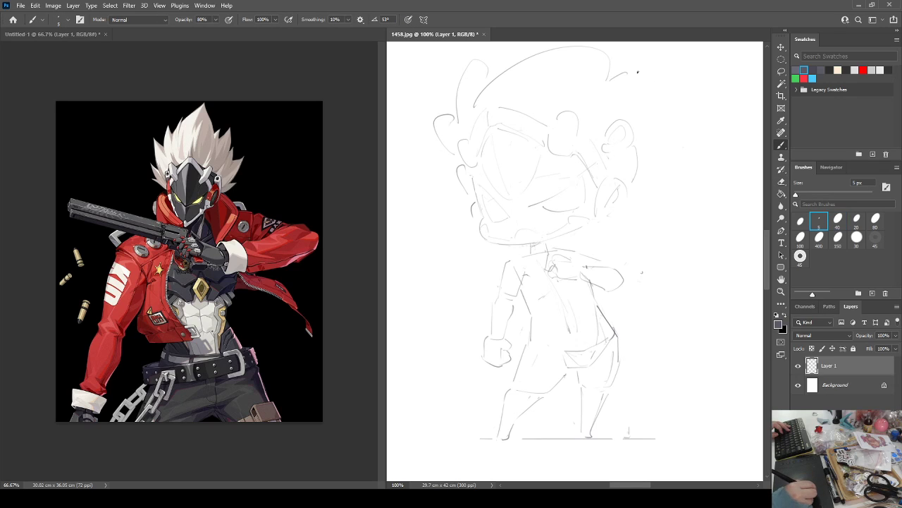
Sketch two hair tufts on the near side of the head, behind the clip and above the ear.
drag(639, 71, 658, 116)
drag(661, 149, 638, 196)
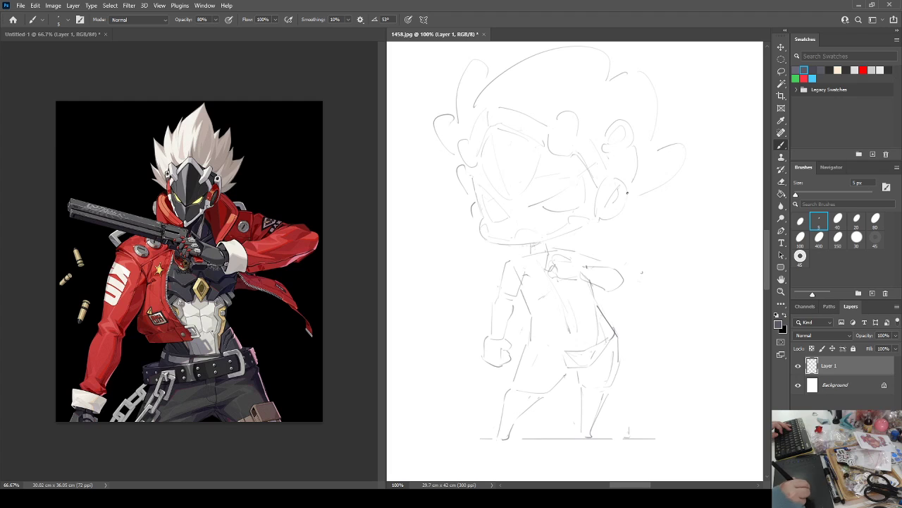
Sketch a small hair tuft behind the near ear's lower edge and check the head mirrored.
drag(640, 195, 630, 214)
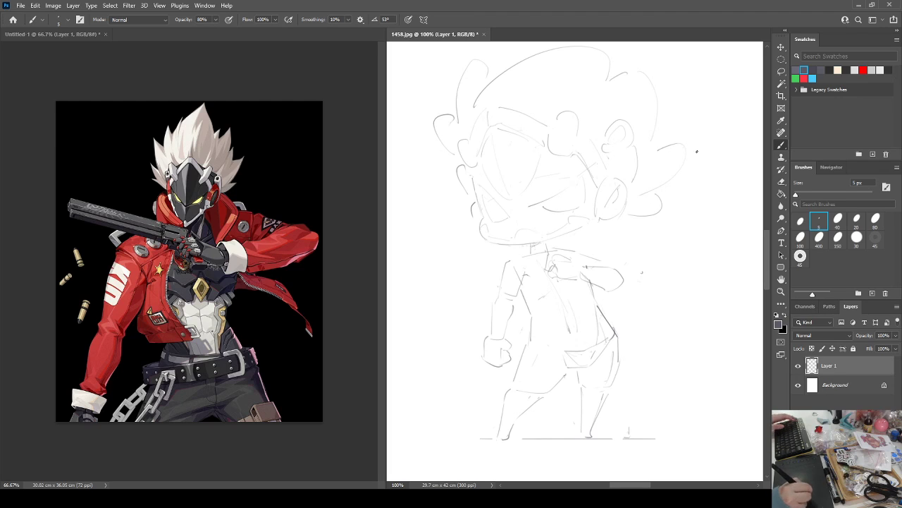
key(ctrl+shift+h)
drag(696, 144, 677, 168)
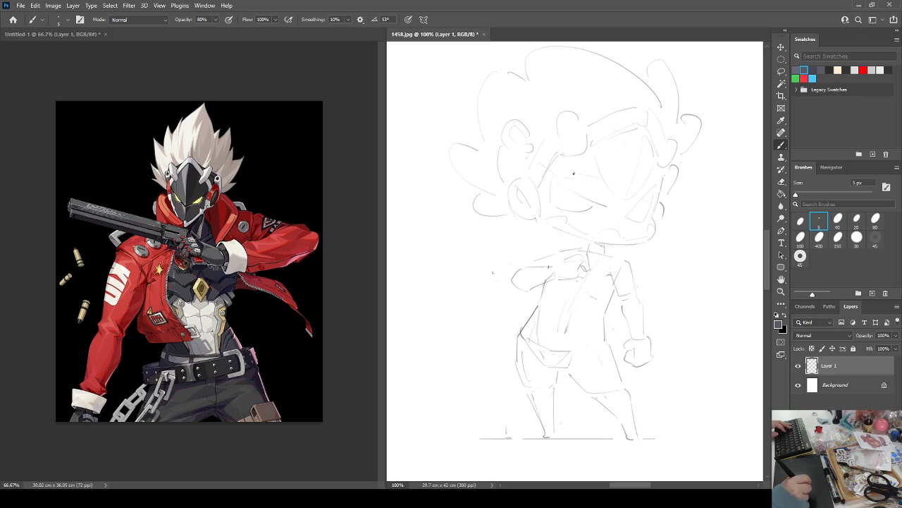
key(ctrl+shift+h)
Erase the near eye's slanted inner corner, redraw a shorter lower curve, and check the face mirrored.
key(e)
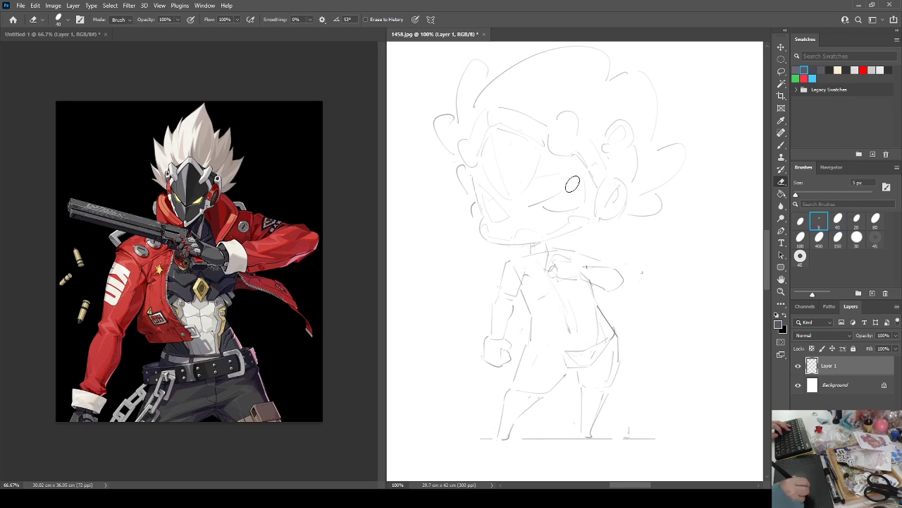
key(b)
key(e)
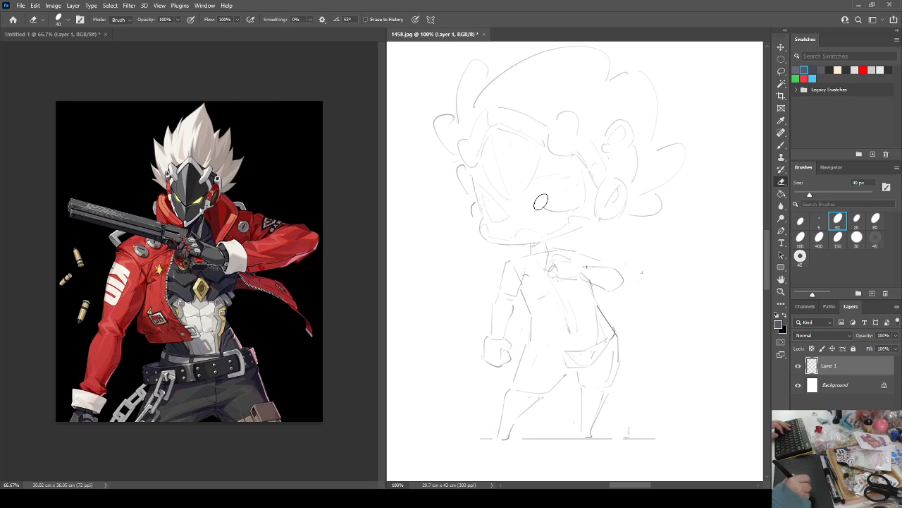
key(b)
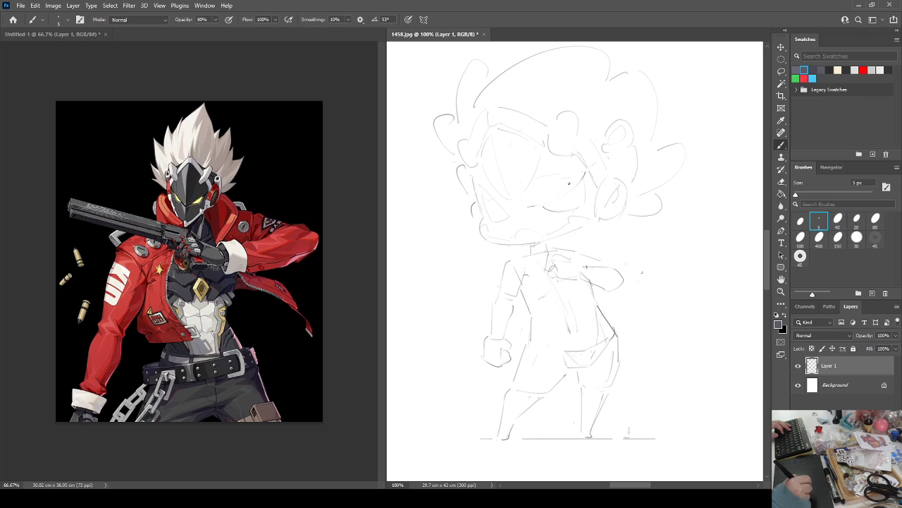
key(ctrl+shift+h)
key(h)
key(h)
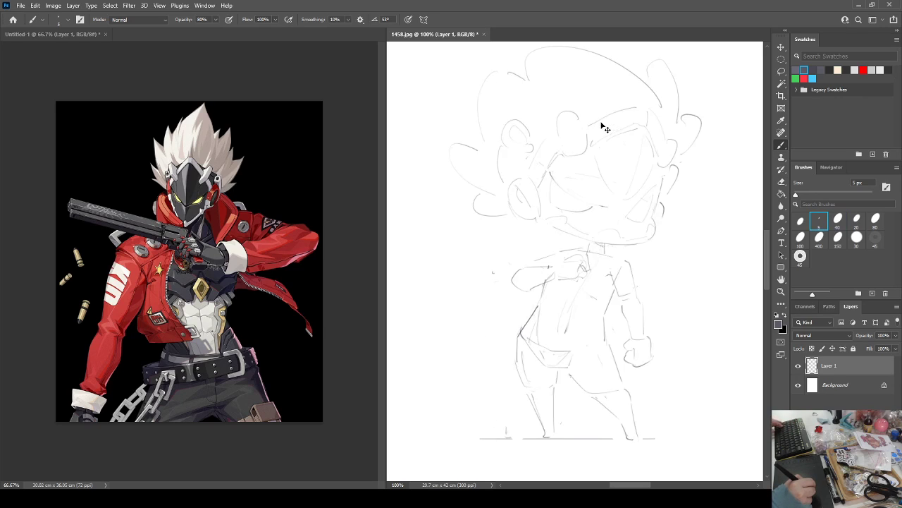
key(h)
Draw the near eye's upper edge as a straight slanted stroke rising outward and compare the face mirrored.
key(e)
key(b)
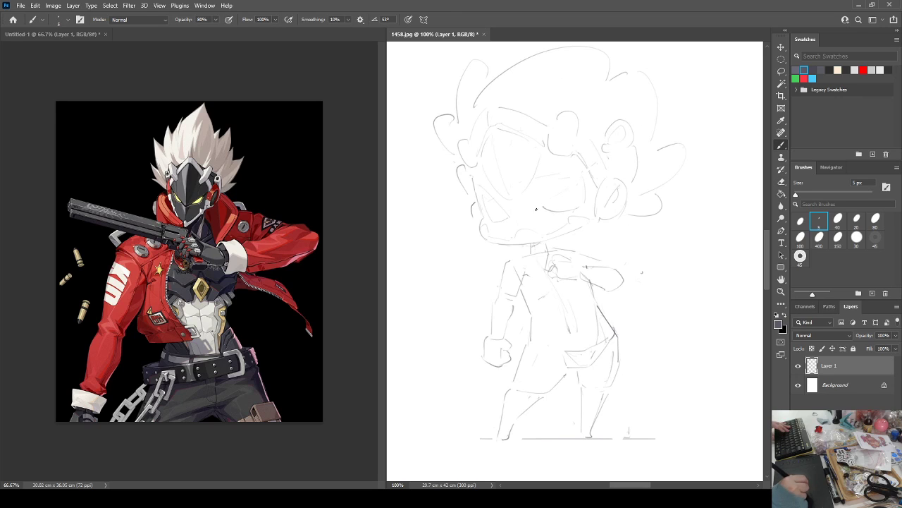
drag(534, 212, 587, 173)
key(h)
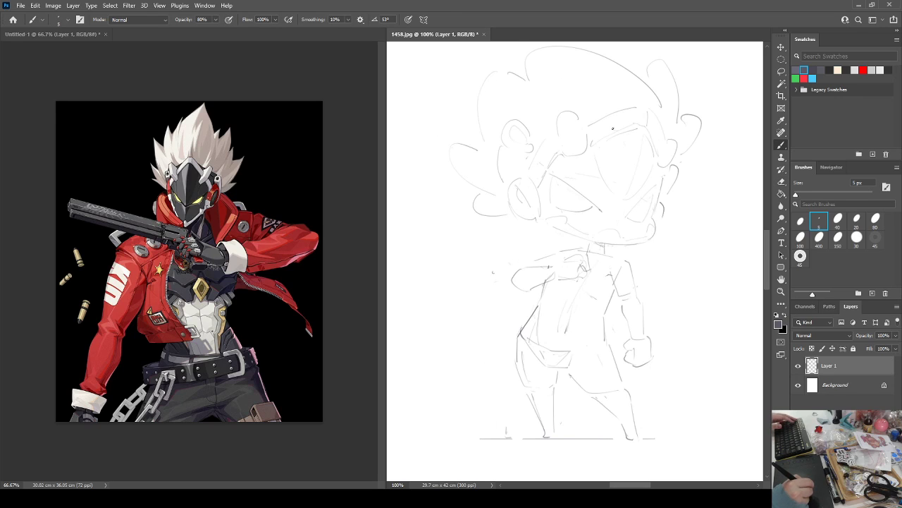
key(h)
key(h)
key(h)
Erase the near eye's overlong inner corner, round off its outer edge, and check the shape mirrored.
key(e)
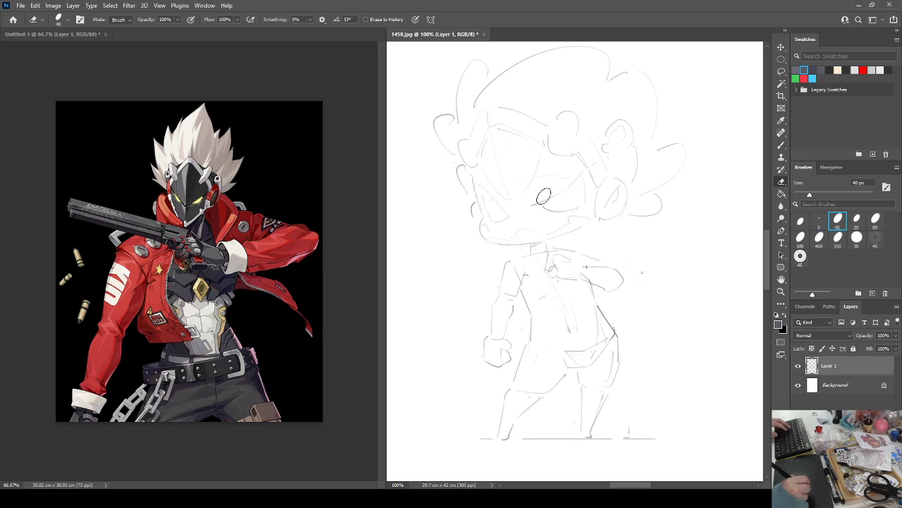
key(b)
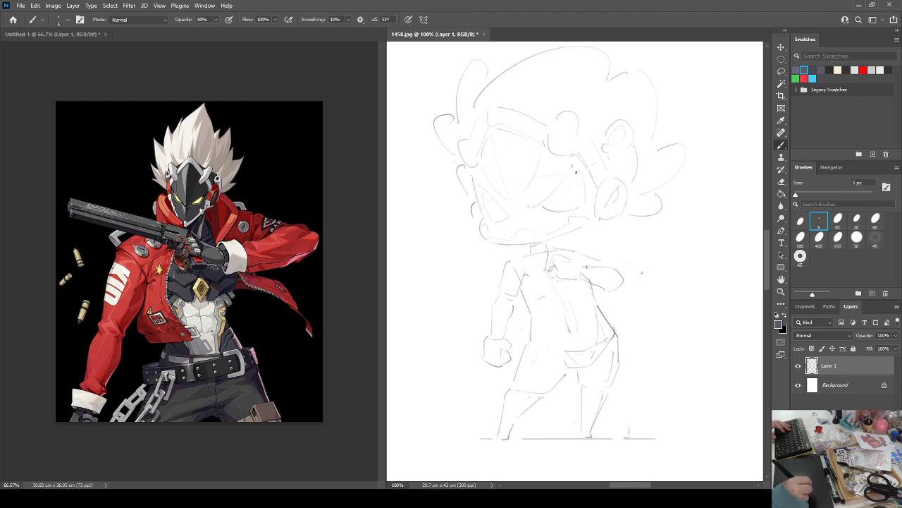
key(h)
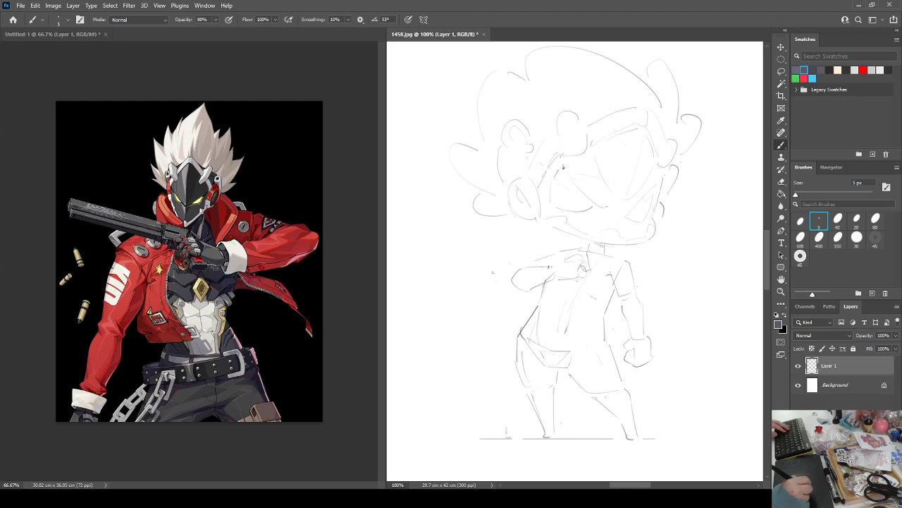
key(e)
key(b)
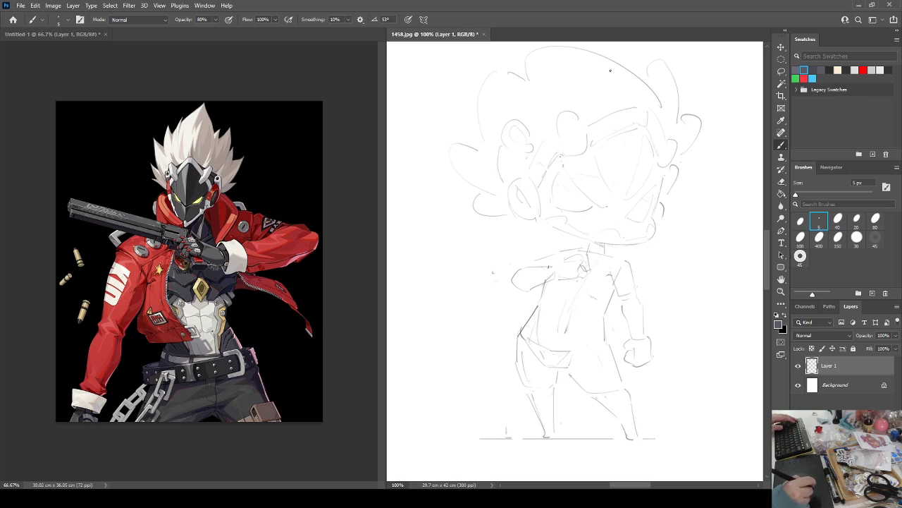
key(h)
Touch up the edge of the mouth notch above the chin line and check the face mirrored.
key(e)
mouse_move(518, 233)
mouse_down()
mouse_move(531, 233)
mouse_move(517, 234)
mouse_up()
key(b)
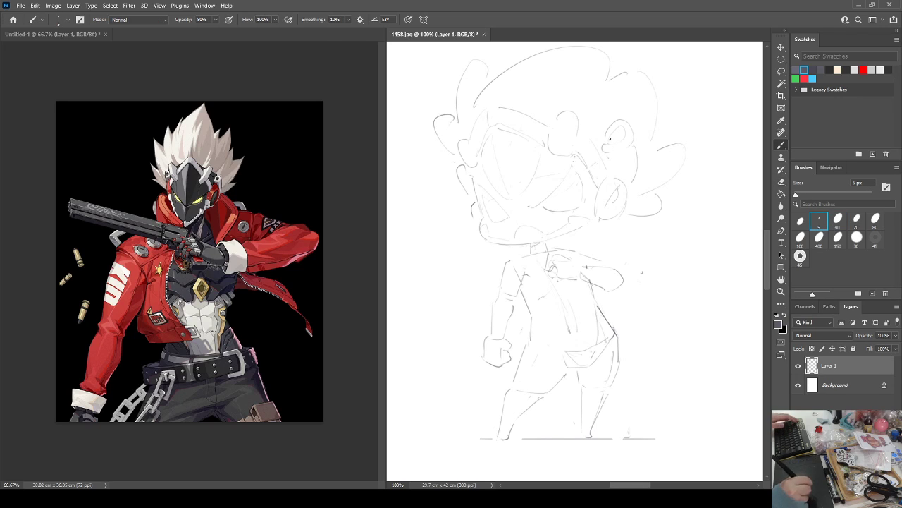
key(h)
key(h)
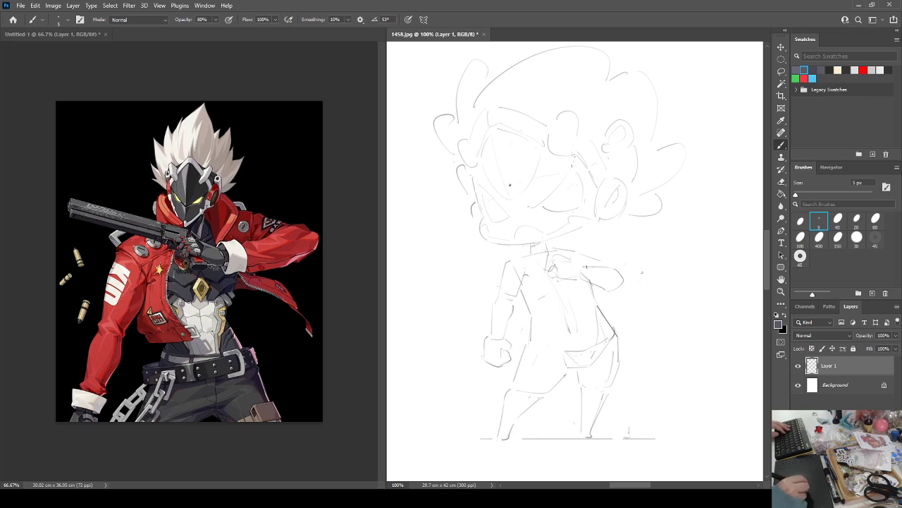
Erase the mouth notch, rework it as a small arch on the chin line, and compare the face mirrored.
key(e)
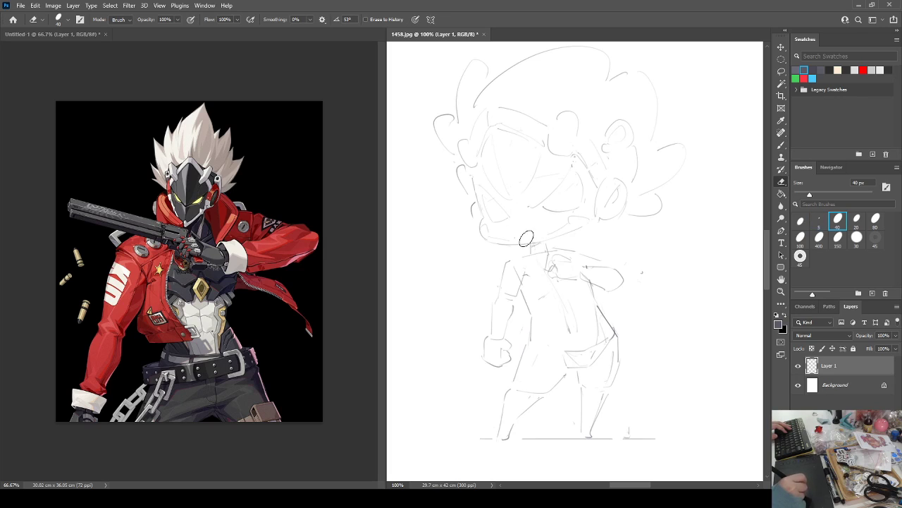
key(b)
key(h)
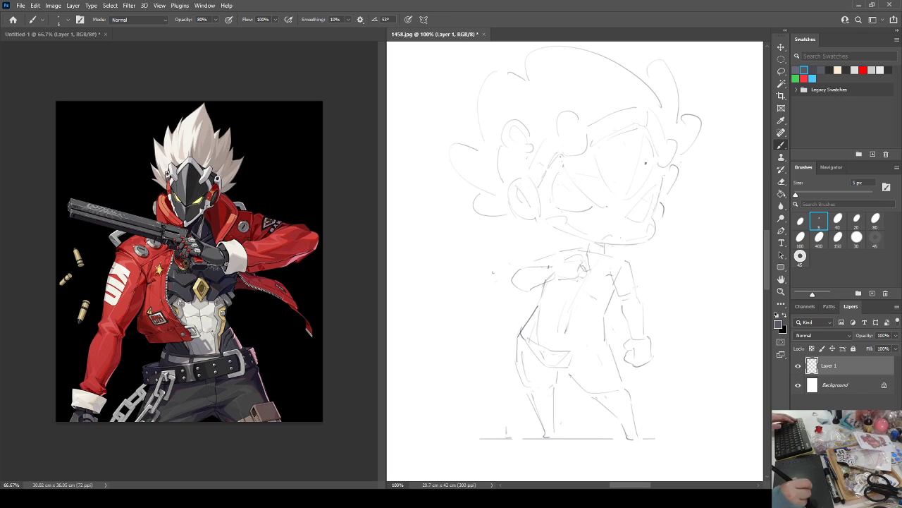
key(h)
key(e)
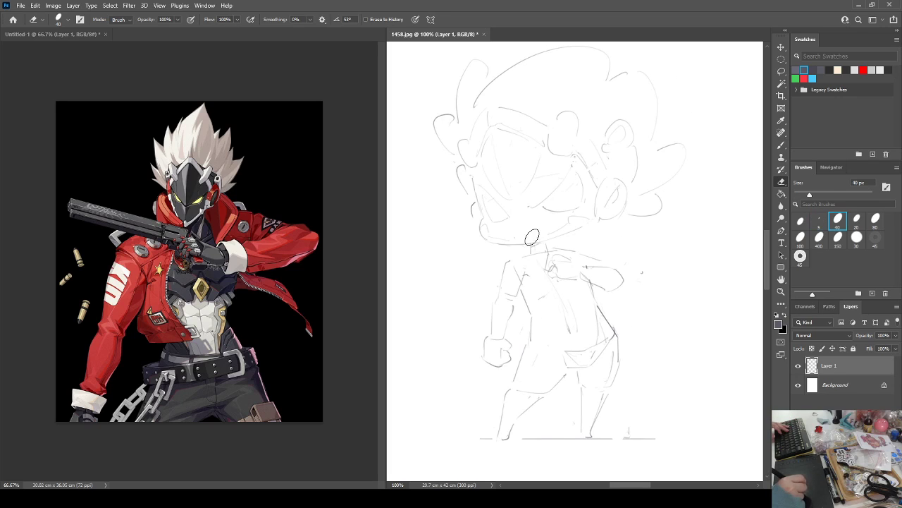
key(b)
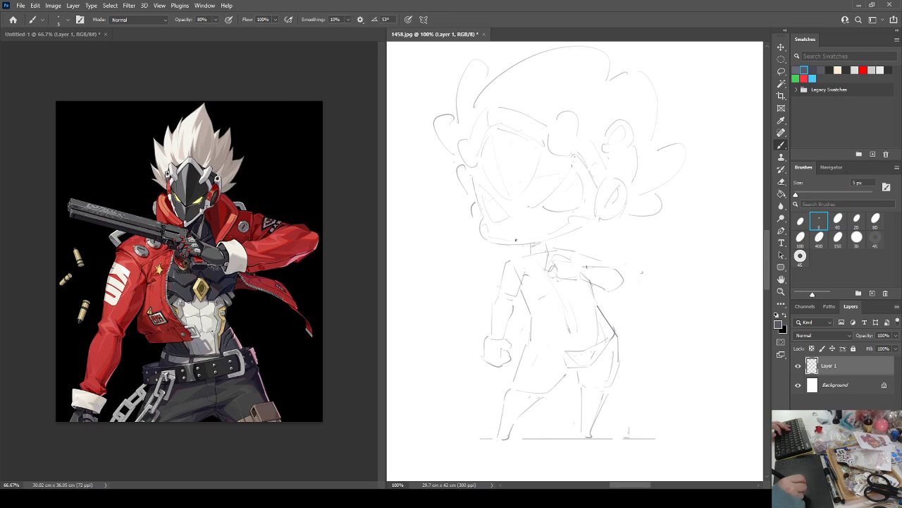
key(h)
key(h)
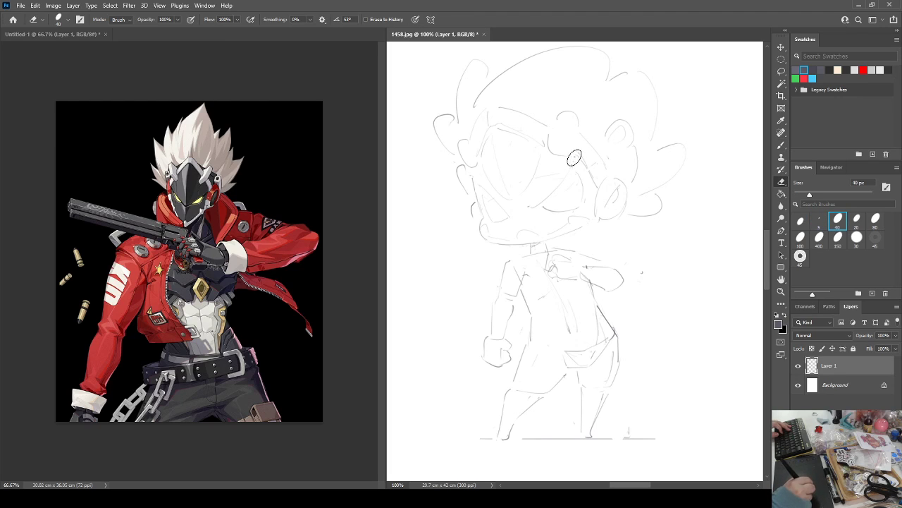
Redraw the forehead clip as a taller rounded shape and rebuild the clip above the ear with a diamond inside.
key(period)
key(comma)
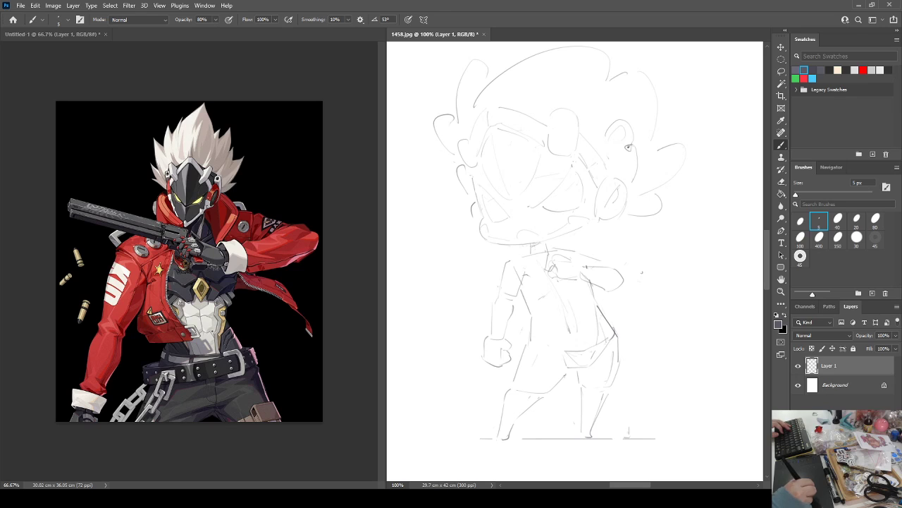
key(e)
mouse_move(637, 141)
mouse_down()
mouse_move(626, 120)
mouse_move(615, 125)
mouse_move(640, 151)
mouse_move(634, 194)
mouse_up()
key(b)
key(e)
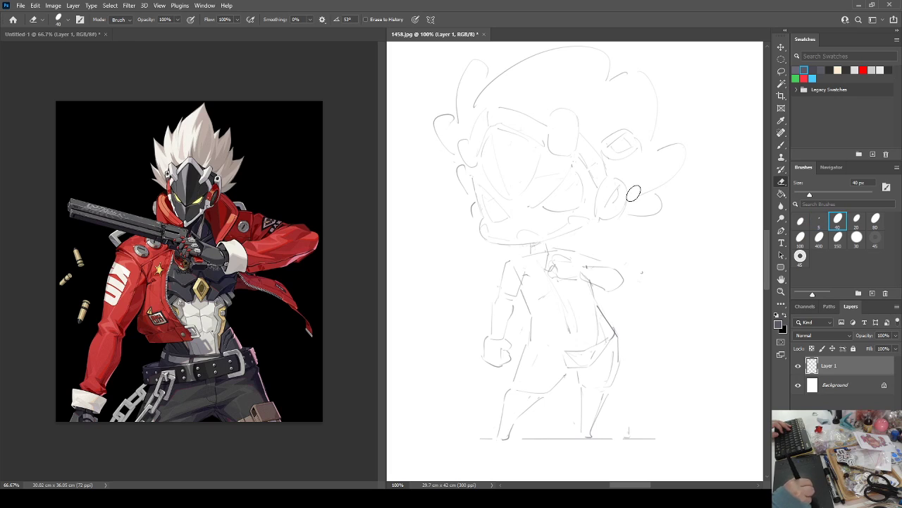
key(b)
mouse_move(643, 156)
mouse_down()
mouse_move(634, 195)
mouse_move(614, 172)
mouse_up()
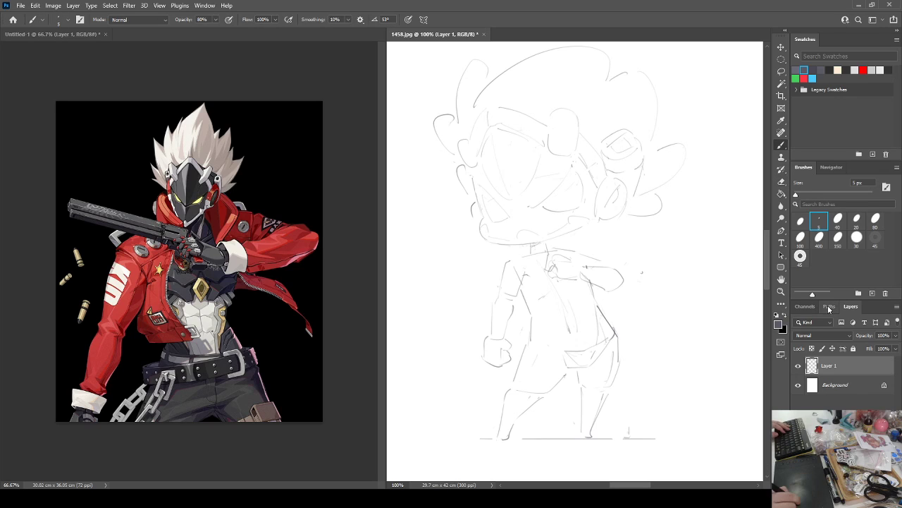
Lower Layer 1's opacity to 71% and add a new layer above it.
click(895, 335)
click(884, 347)
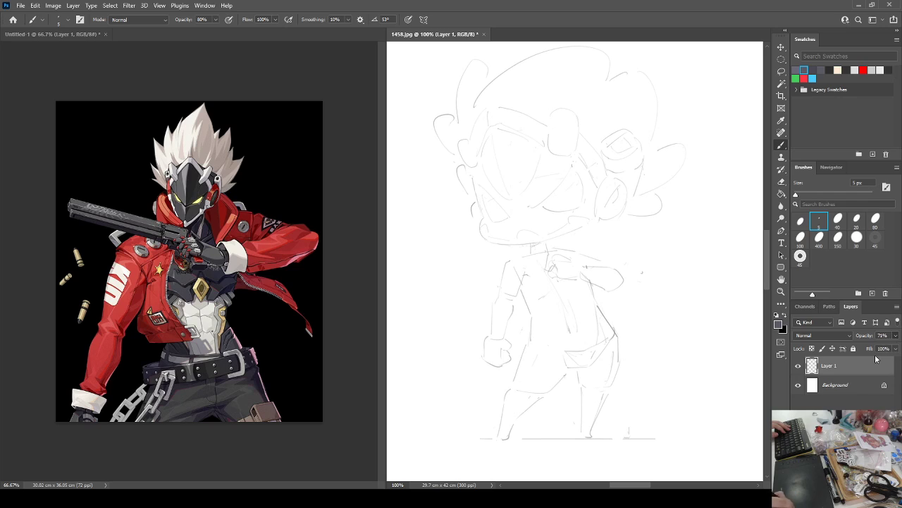
key(ctrl+shift+alt+n)
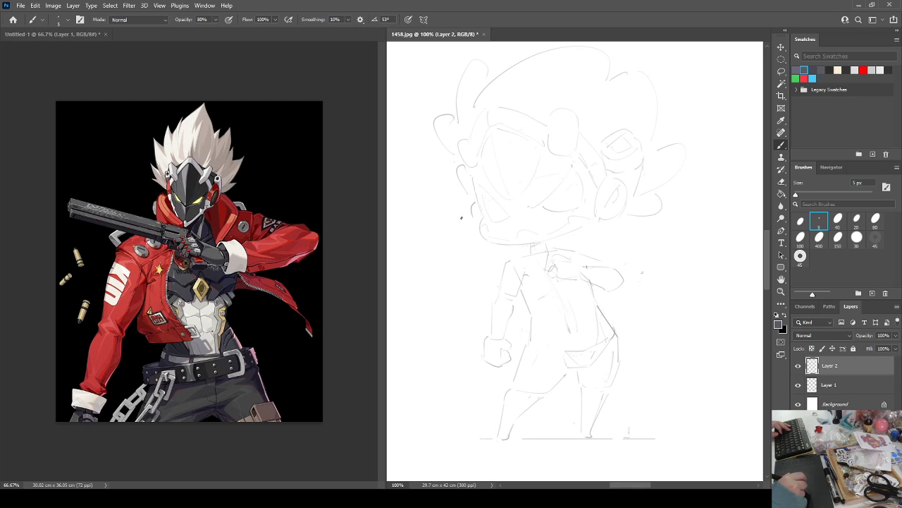
Sketch the far side of the raised jacket collar as a large curve sweeping from beside the jaw to the shoulder.
mouse_move(459, 211)
mouse_down()
mouse_move(467, 234)
mouse_move(498, 255)
mouse_up()
key(e)
key(b)
mouse_move(470, 209)
mouse_down()
mouse_move(450, 218)
mouse_move(452, 231)
mouse_move(498, 279)
mouse_up()
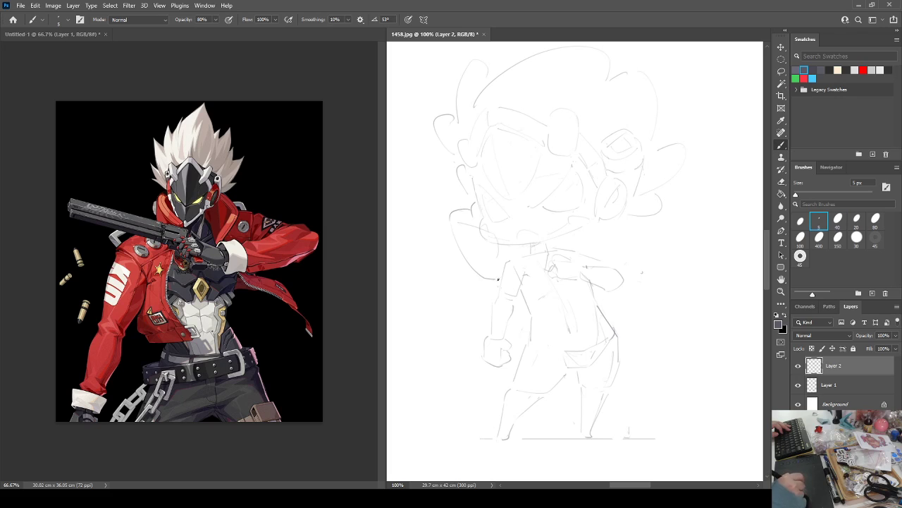
Sketch the near side of the collar below the jaw, then erase it and redraw it as a wider rounded curve.
drag(582, 233, 594, 269)
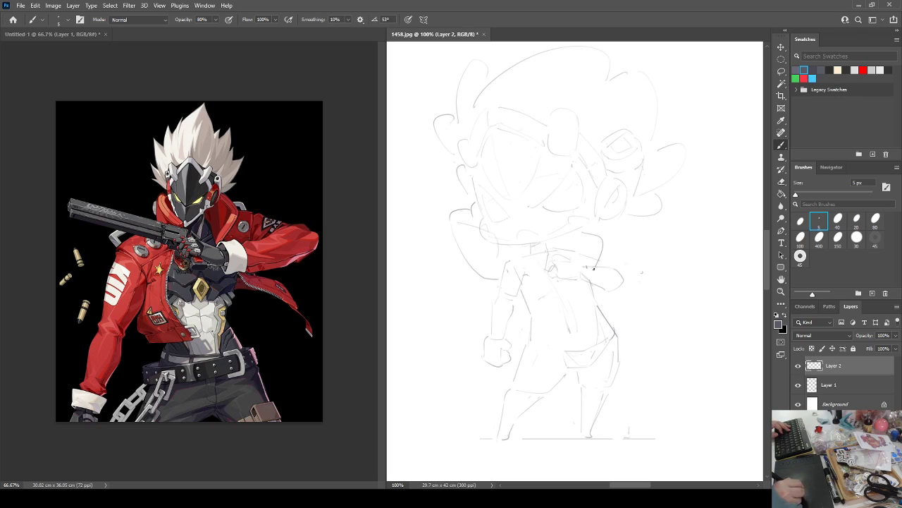
key(e)
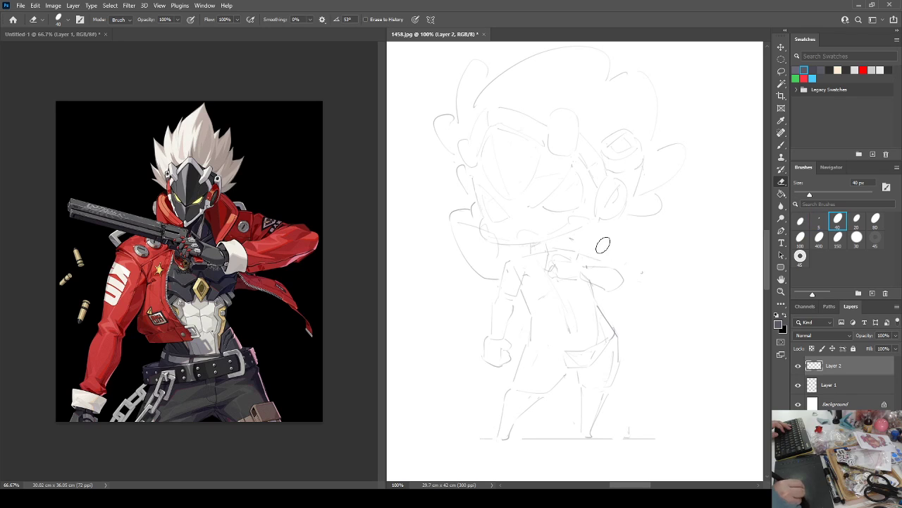
key(b)
drag(590, 231, 592, 267)
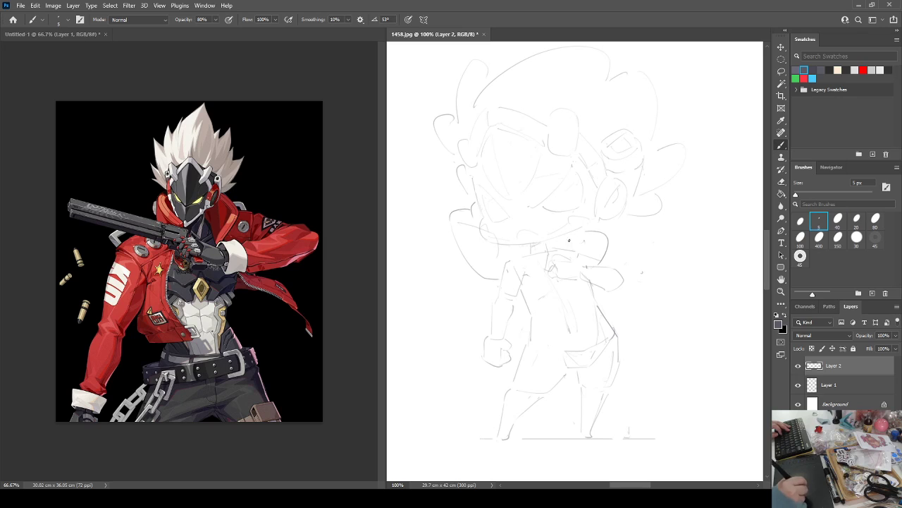
key(e)
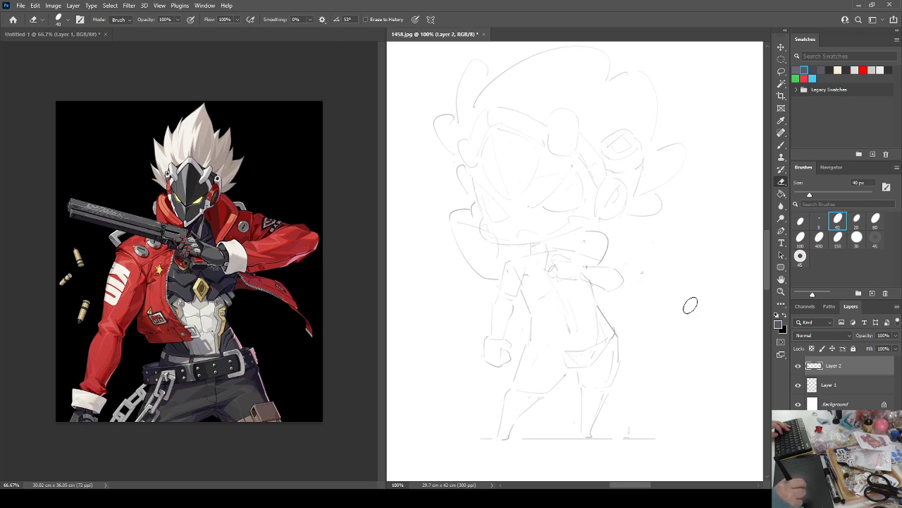
Fade the rough sketch on Layer 1 to 29% opacity and make Layer 2 active again.
click(829, 384)
drag(870, 338, 840, 340)
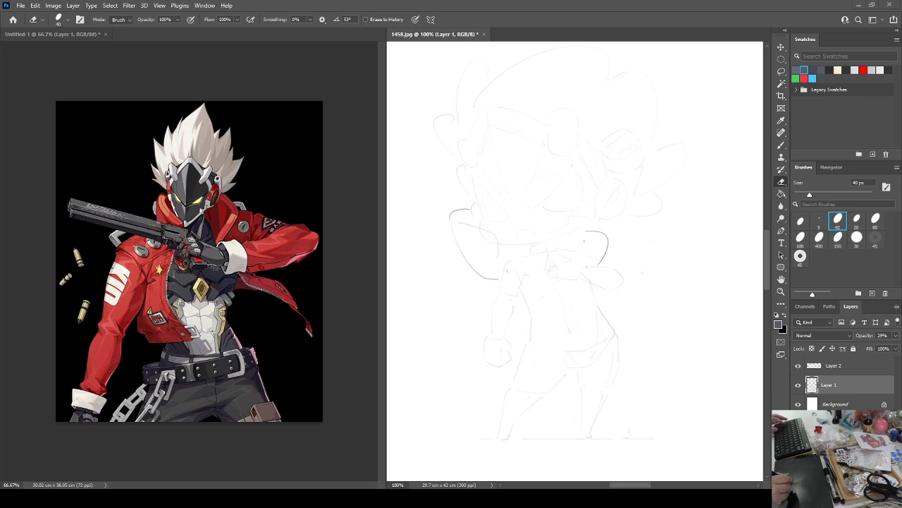
key(b)
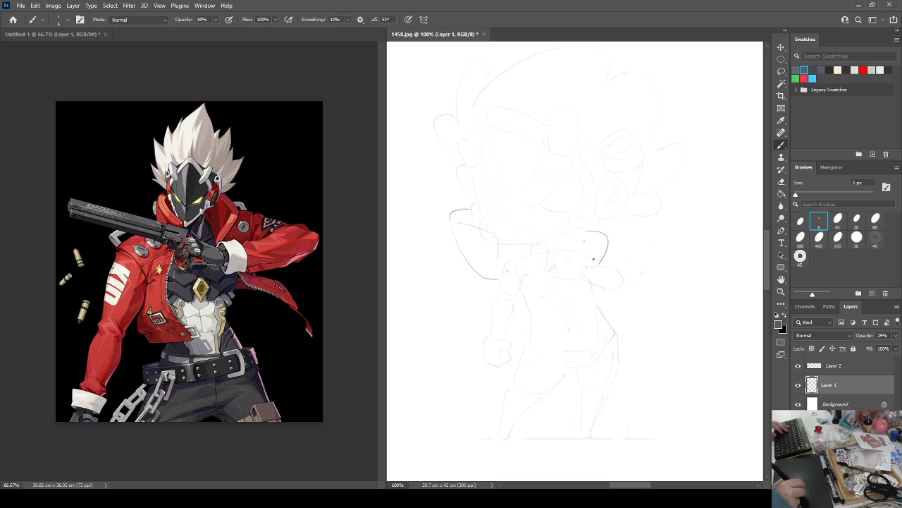
key(e)
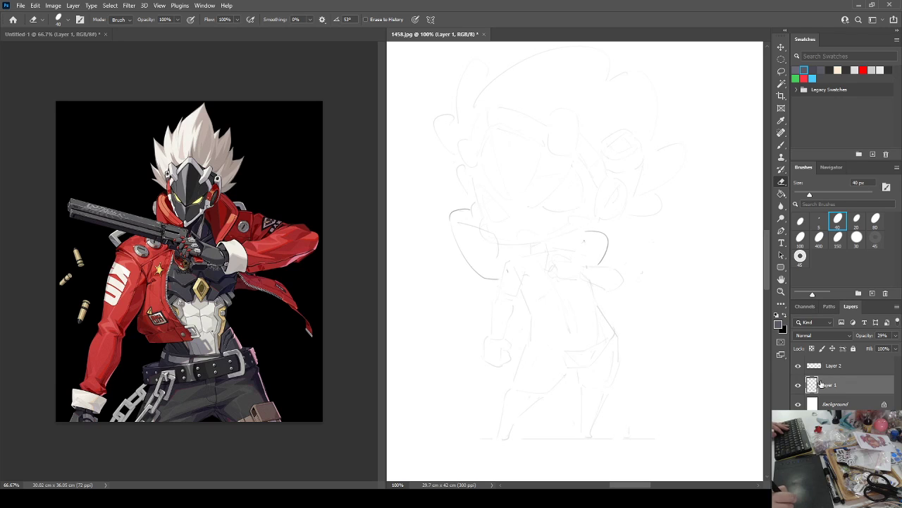
click(828, 366)
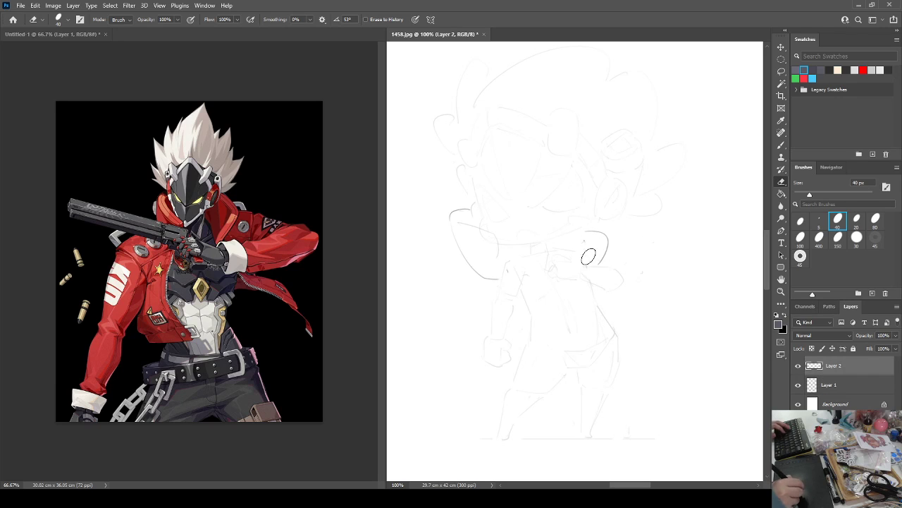
Erase the near collar's heavy outer curve, redraw it narrower, and sketch the bent arm's sleeve with a rounded elbow.
mouse_move(588, 255)
mouse_down()
mouse_move(588, 232)
mouse_move(576, 261)
mouse_move(583, 290)
mouse_move(574, 258)
mouse_move(597, 269)
mouse_move(569, 283)
mouse_move(625, 285)
mouse_up()
key(b)
key(e)
key(b)
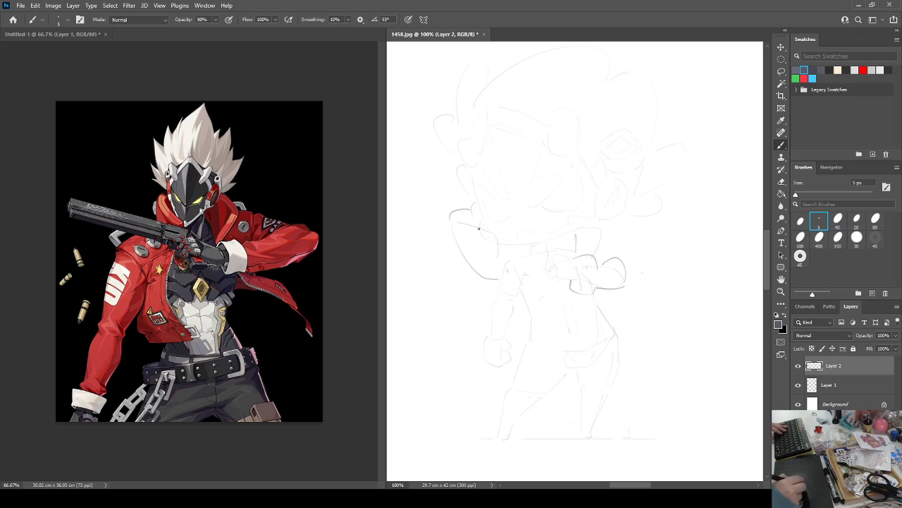
Erase the oversized far collar and redraw it as a smaller arch tucked under the chin.
key(e)
mouse_move(484, 268)
mouse_down()
mouse_move(503, 254)
mouse_move(489, 230)
mouse_move(461, 223)
mouse_up()
key(b)
mouse_move(500, 248)
mouse_down()
mouse_move(533, 237)
mouse_move(537, 252)
mouse_move(512, 236)
mouse_move(497, 240)
mouse_move(531, 252)
mouse_move(484, 267)
mouse_up()
key(e)
key(b)
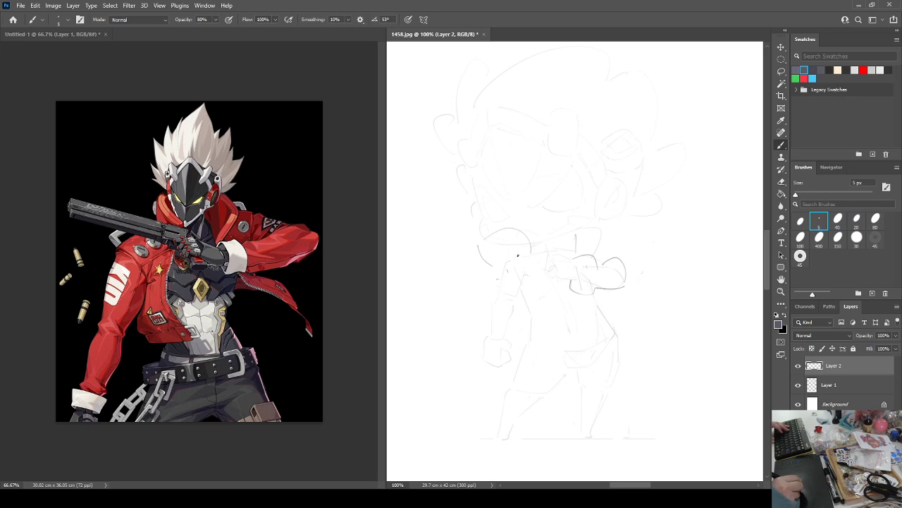
Clean up the far collar's inner line and sketch the near collar's underside with a small lapel curve beside the neck.
key(e)
mouse_move(577, 240)
mouse_down()
mouse_move(586, 234)
mouse_move(580, 251)
mouse_up()
key(b)
key(e)
mouse_move(513, 261)
mouse_down()
mouse_move(530, 284)
mouse_move(524, 274)
mouse_move(540, 268)
mouse_move(528, 265)
mouse_move(543, 262)
mouse_move(566, 327)
mouse_up()
key(b)
key(e)
drag(552, 294, 569, 334)
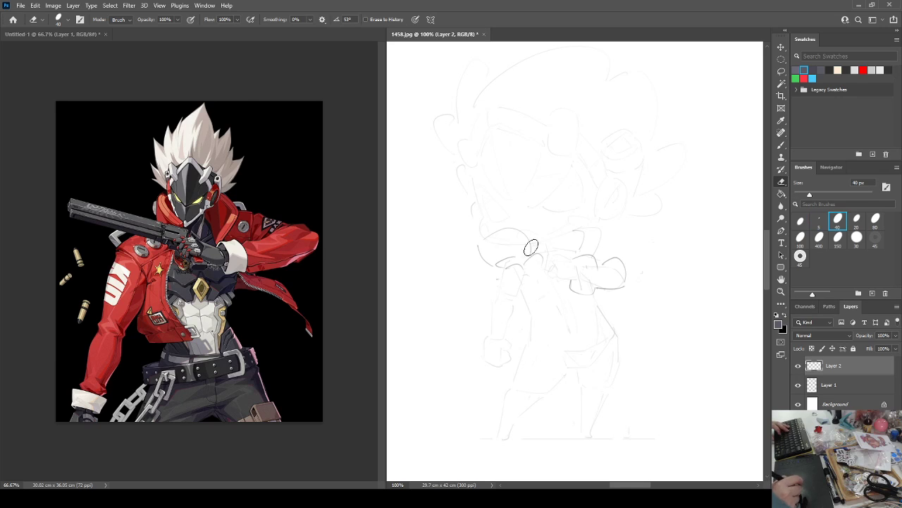
Sketch the jacket's near front edge curving down from the lapel into a rounded hem at the waist.
key(b)
drag(539, 276, 568, 319)
key(e)
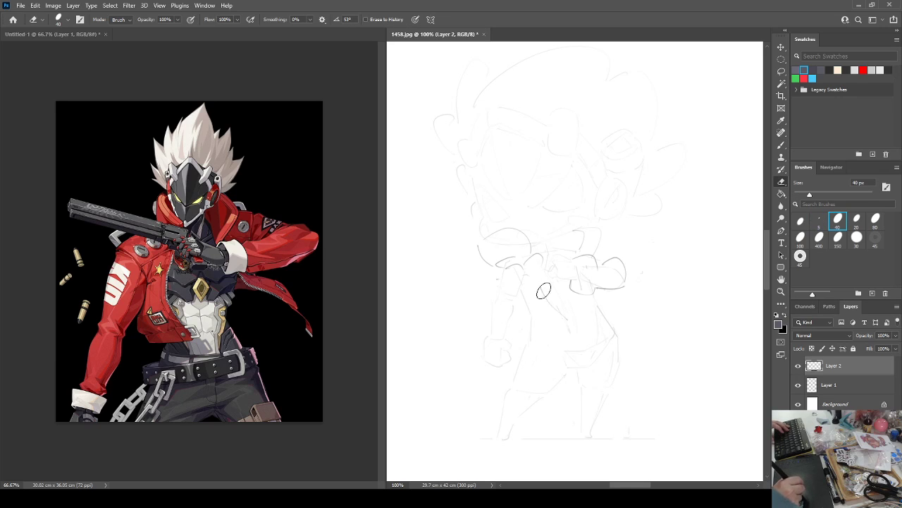
key(b)
mouse_move(543, 290)
mouse_down()
mouse_move(565, 318)
mouse_move(555, 327)
mouse_move(550, 294)
mouse_move(555, 314)
mouse_move(535, 316)
mouse_move(548, 312)
mouse_move(551, 287)
mouse_up()
key(e)
key(b)
key(e)
key(b)
key(e)
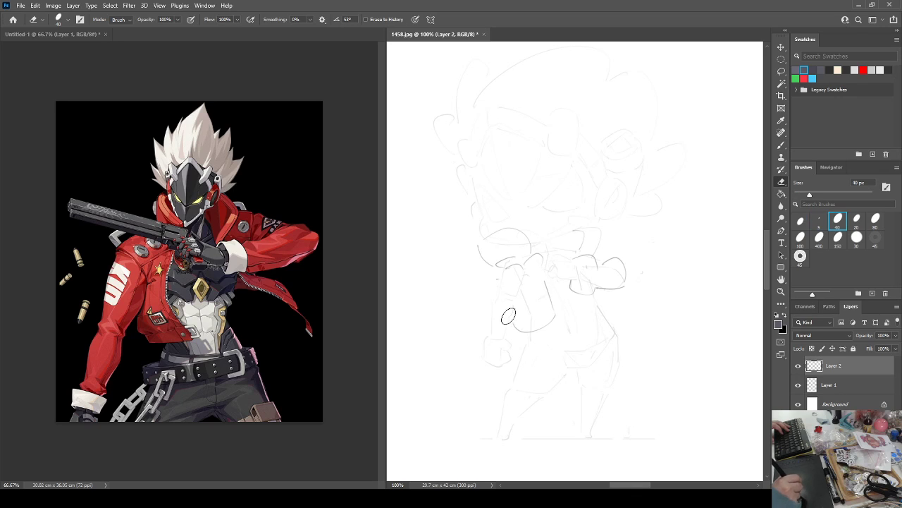
Erase the hem where it crosses the hanging arm and sketch the outer curve of that arm's sleeve.
drag(504, 312, 523, 331)
key(b)
key(e)
key(b)
drag(481, 287, 492, 313)
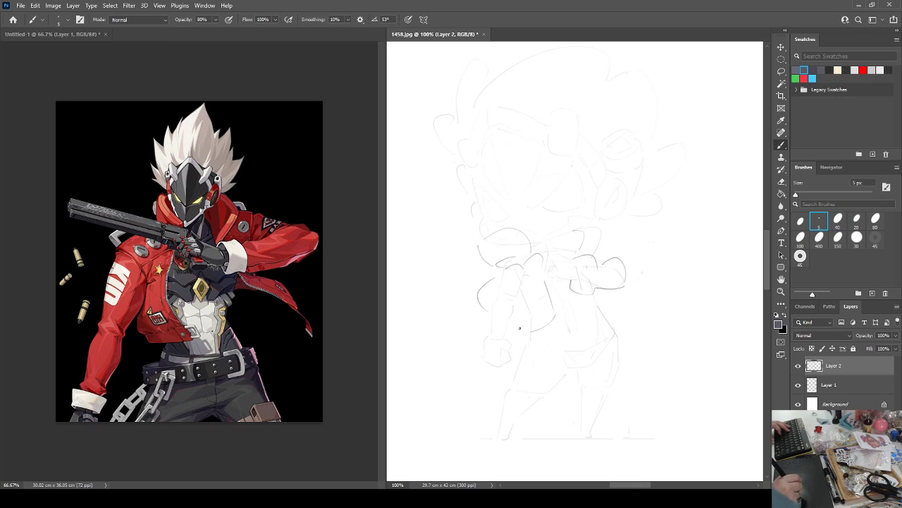
Replace the short far jacket flap with a larger windblown flap, adding broken zipper marks along its lower edge.
drag(612, 293, 624, 321)
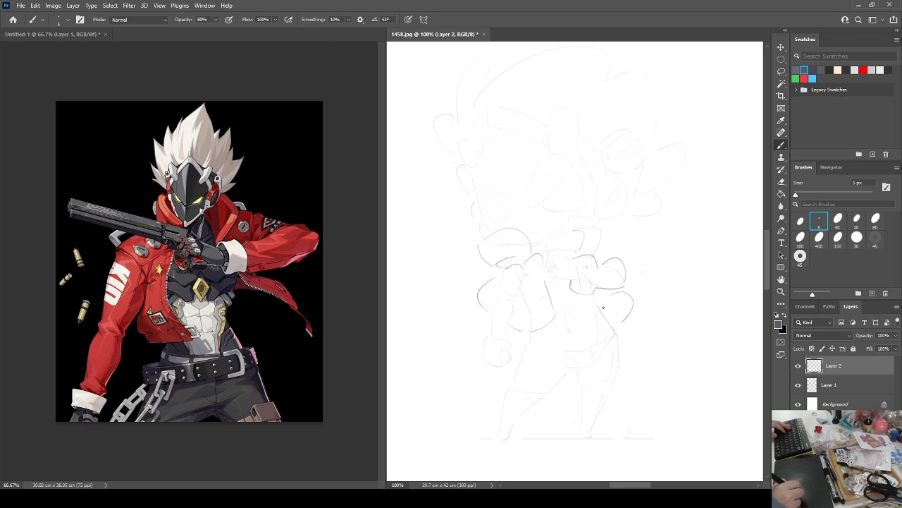
key(e)
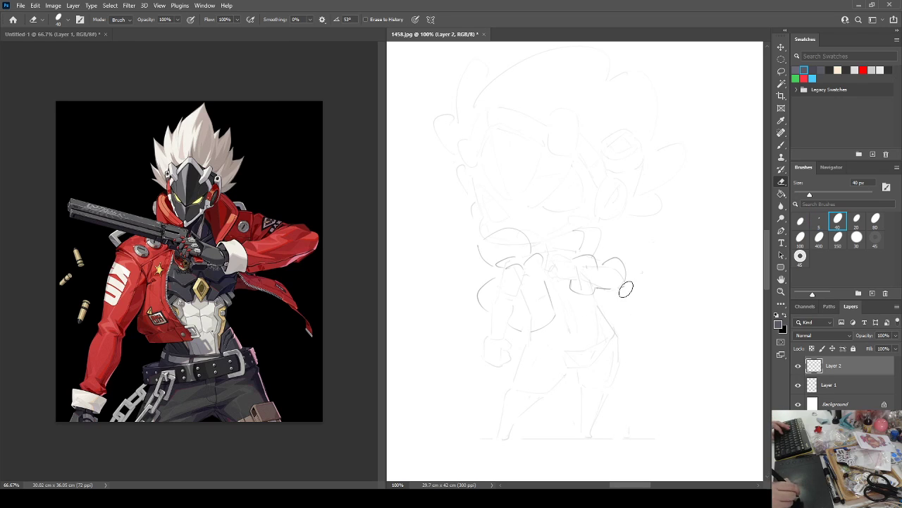
key(b)
mouse_move(626, 289)
mouse_down()
mouse_move(653, 311)
mouse_move(635, 333)
mouse_up()
mouse_move(599, 300)
mouse_down()
mouse_move(640, 321)
mouse_move(640, 299)
mouse_move(626, 300)
mouse_move(671, 301)
mouse_move(645, 279)
mouse_up()
key(e)
key(b)
mouse_move(598, 297)
mouse_down()
mouse_move(610, 318)
mouse_move(643, 317)
mouse_move(618, 314)
mouse_move(654, 325)
mouse_up()
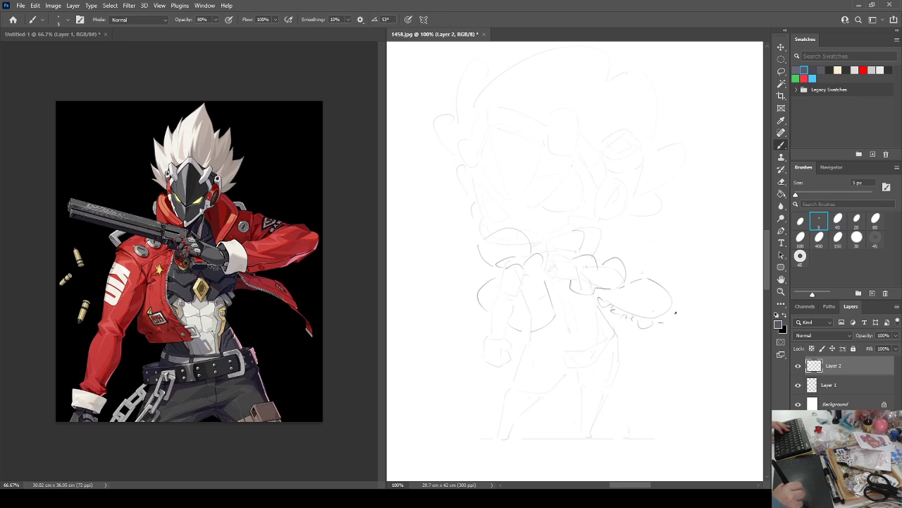
Erase the rounded jacket hem, reshape the hanging sleeve's outer curve, and sketch curled folds along the near front edge.
drag(544, 277, 564, 310)
key(e)
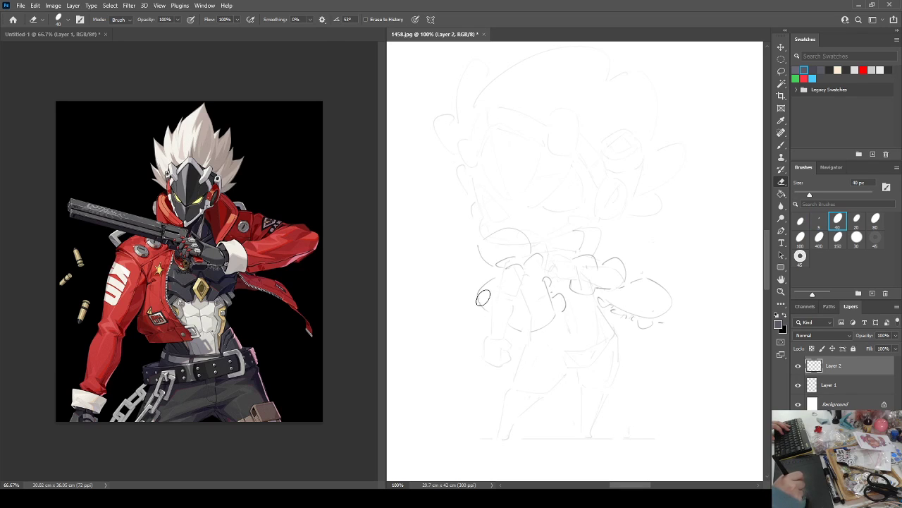
mouse_move(491, 286)
mouse_down()
mouse_move(476, 312)
mouse_move(499, 328)
mouse_move(534, 337)
mouse_move(552, 324)
mouse_move(520, 332)
mouse_move(522, 343)
mouse_move(557, 318)
mouse_move(550, 345)
mouse_up()
key(e)
key(b)
key(e)
key(b)
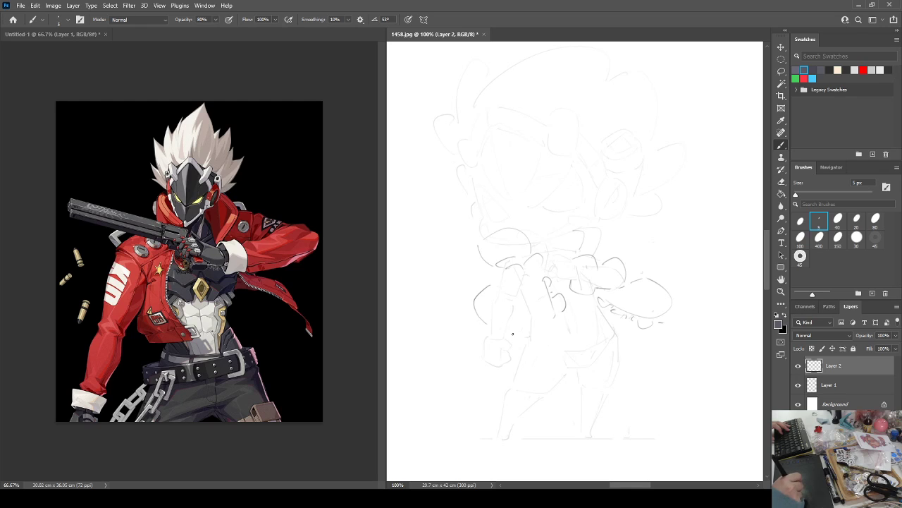
drag(563, 317, 566, 347)
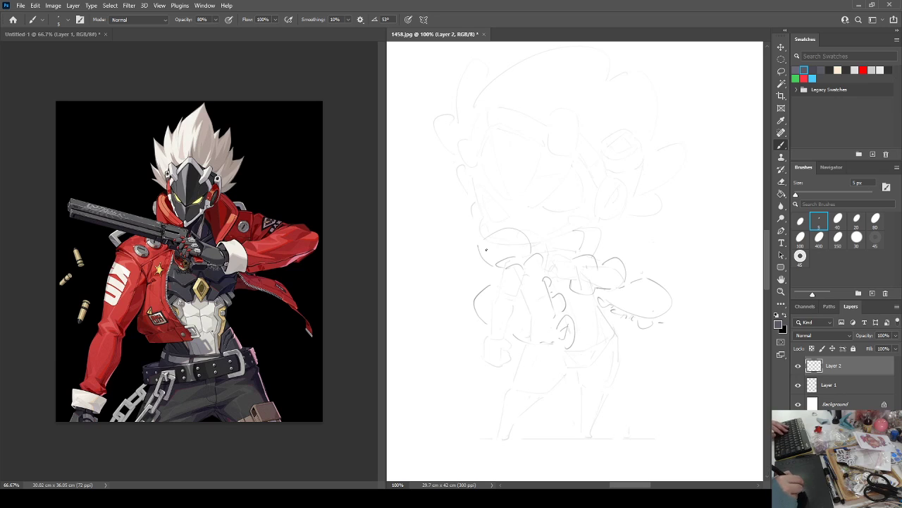
Erase the near collar's arch and try a redrawn curve over the shoulder, checking it in mirrored view.
key(e)
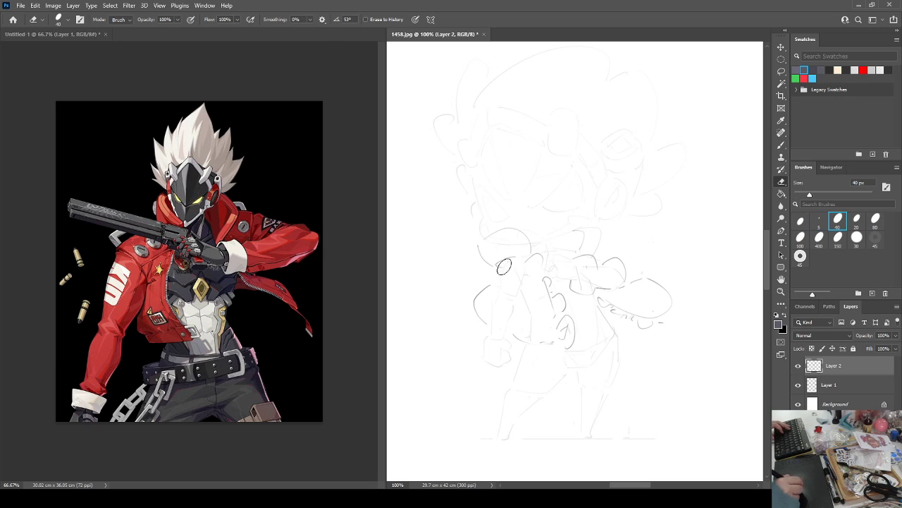
key(b)
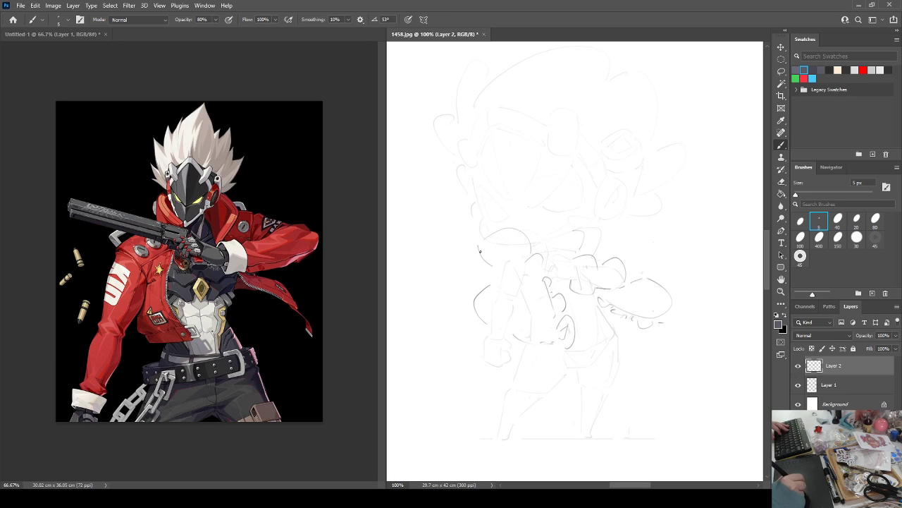
key(e)
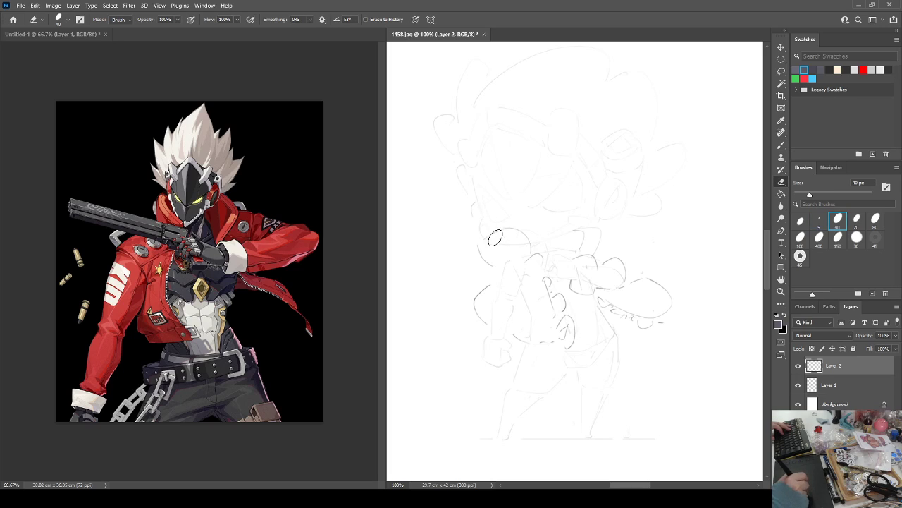
key(b)
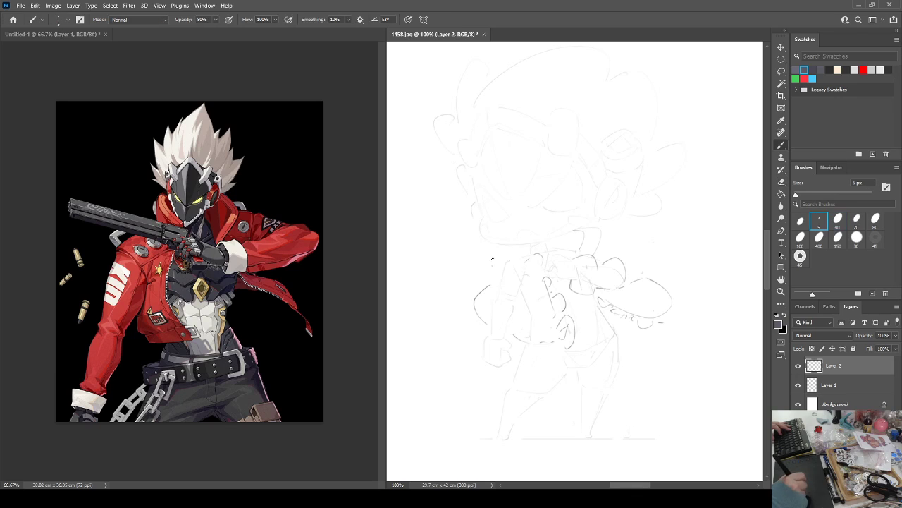
mouse_move(492, 259)
mouse_down()
mouse_move(521, 232)
mouse_move(534, 255)
mouse_up()
key(F2)
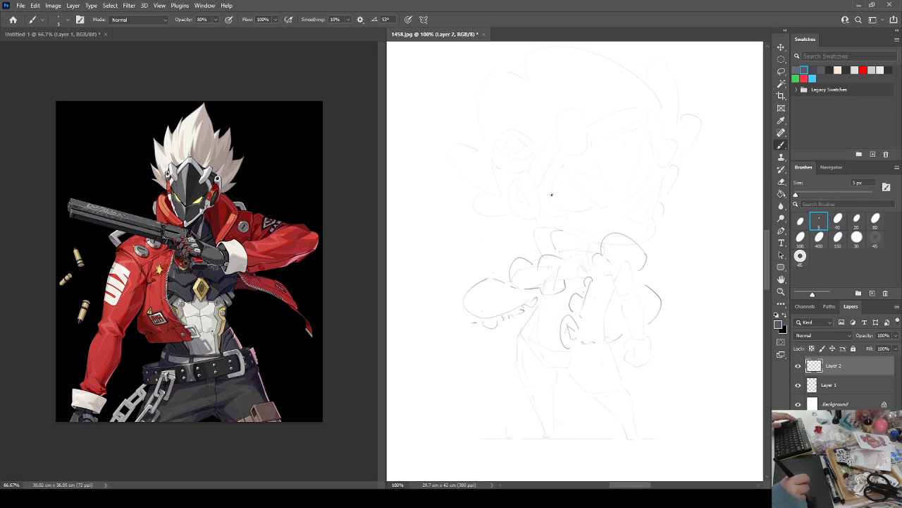
key(ctrl+shift+h)
key(e)
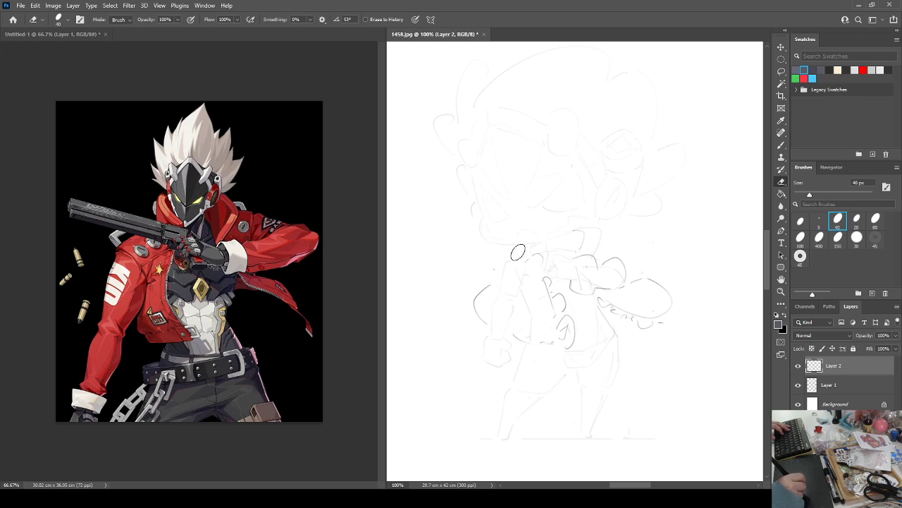
Sketch the gun barrel slanting outward below the mask's jaw, with a rounded muzzle at its end.
key(b)
mouse_move(457, 227)
mouse_down()
mouse_move(485, 263)
mouse_move(473, 230)
mouse_move(520, 252)
mouse_up()
key(ctrl+shift+h)
key(ctrl+shift+h)
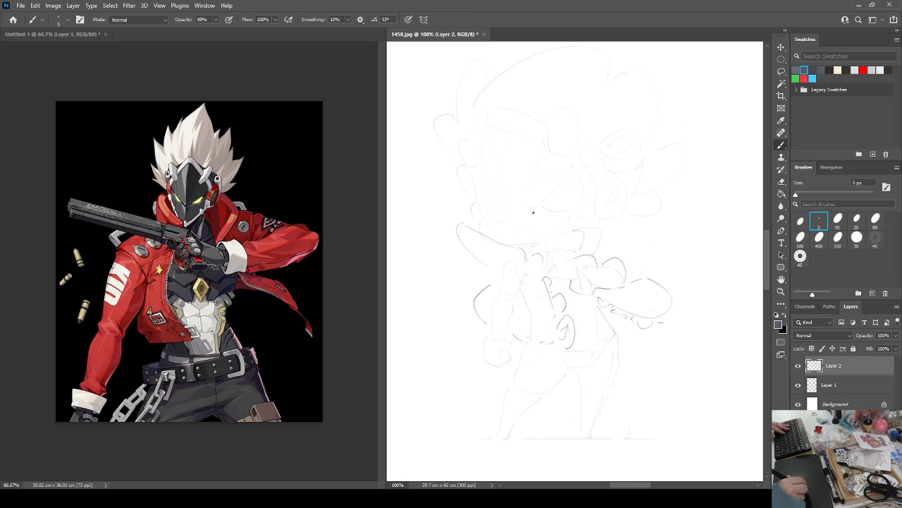
key(e)
key(b)
drag(520, 261, 495, 266)
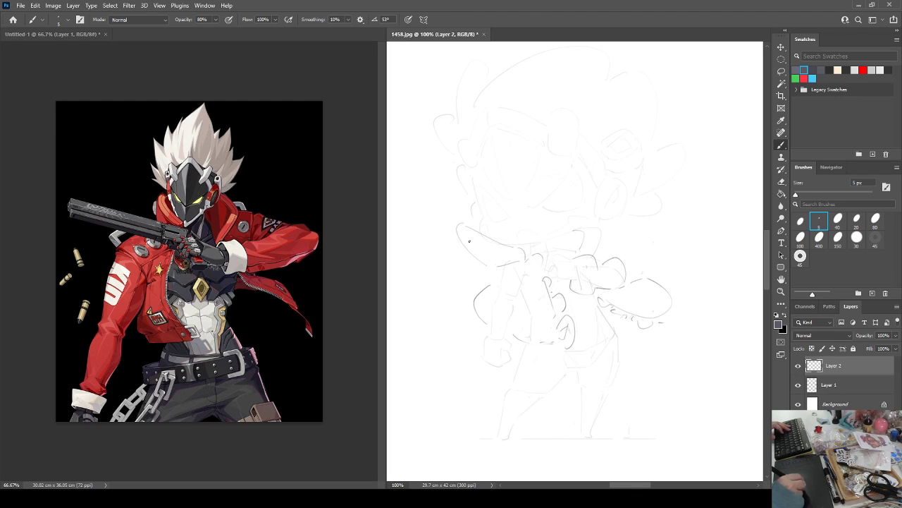
drag(459, 237, 482, 252)
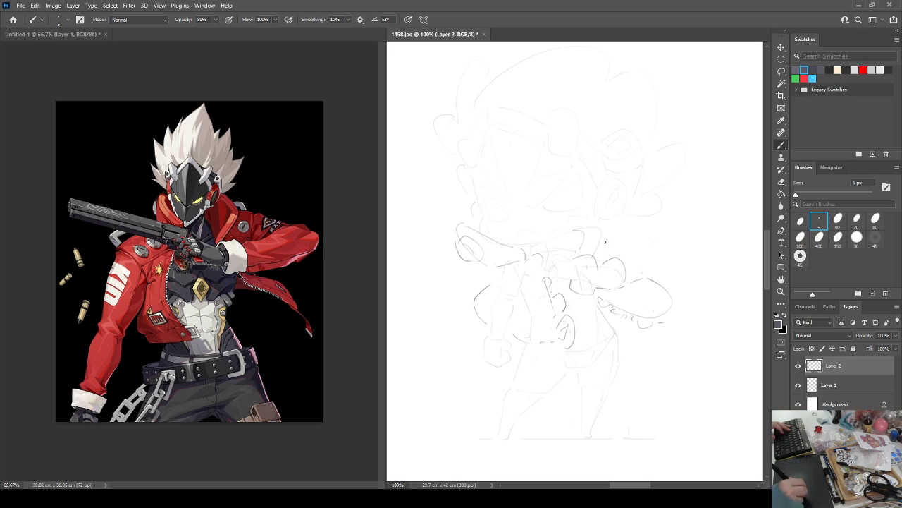
Add a small curve beside the far collar and rework the lines where the gun barrel meets the near shoulder.
drag(604, 242, 606, 246)
key(e)
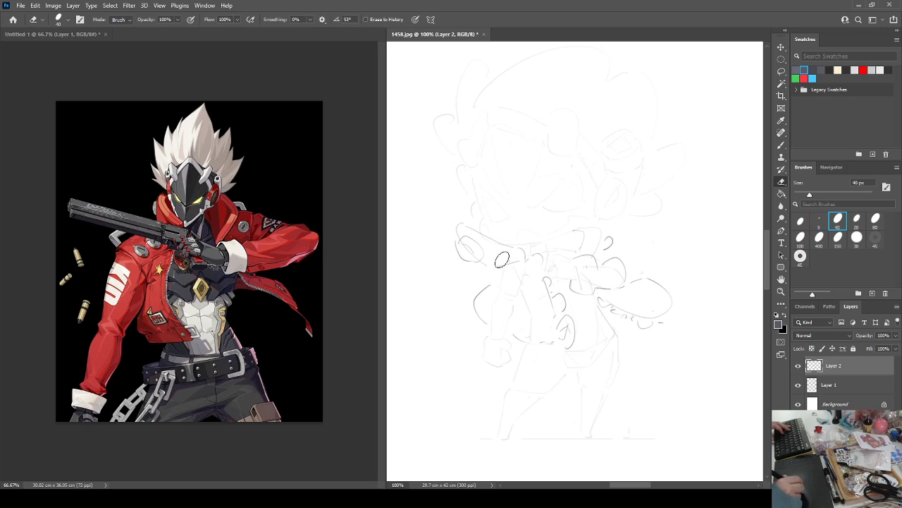
mouse_move(502, 258)
mouse_down()
mouse_move(526, 260)
mouse_move(507, 278)
mouse_move(519, 277)
mouse_move(507, 258)
mouse_move(528, 274)
mouse_up()
key(b)
key(e)
key(b)
key(e)
key(b)
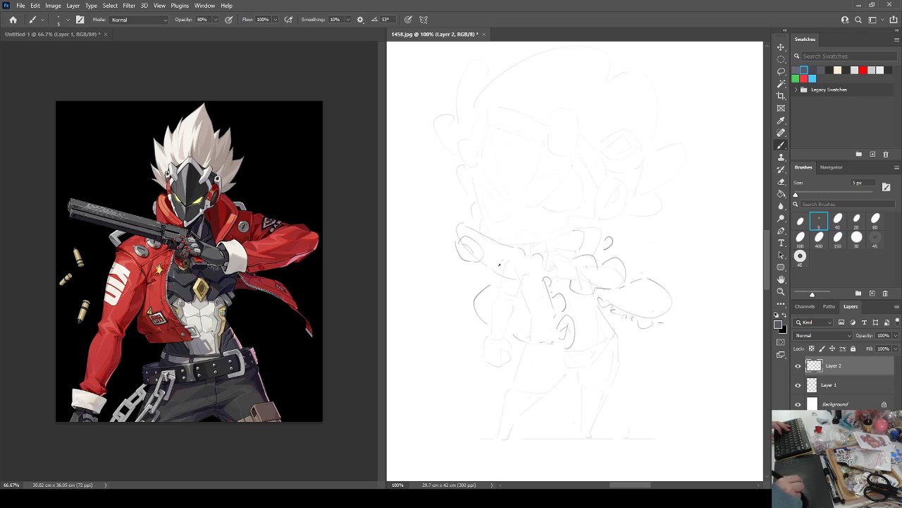
key(e)
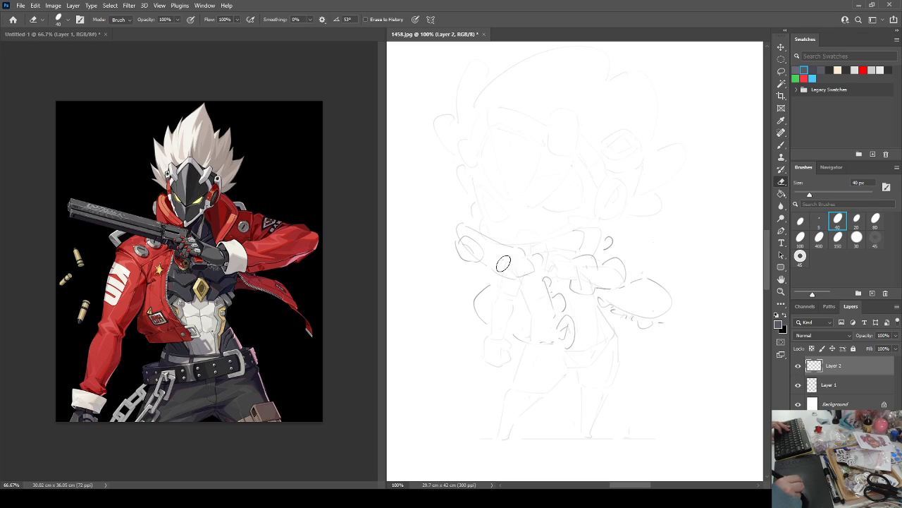
Sketch nested ovals for the round badge on the near shoulder and the upper sleeve section below it.
key(b)
mouse_move(494, 268)
mouse_down()
mouse_move(525, 260)
mouse_move(520, 268)
mouse_up()
key(e)
key(b)
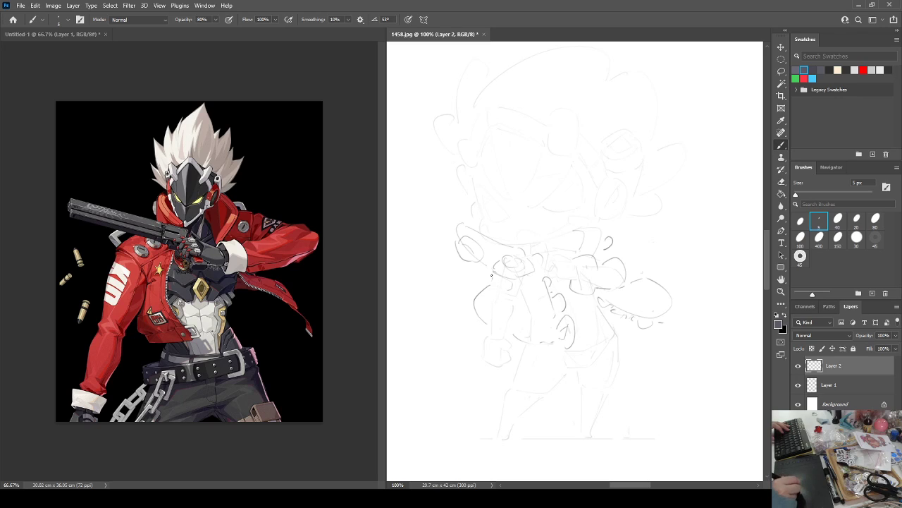
key(e)
mouse_move(498, 301)
mouse_down()
mouse_move(507, 291)
mouse_move(489, 288)
mouse_move(503, 302)
mouse_move(529, 277)
mouse_up()
key(b)
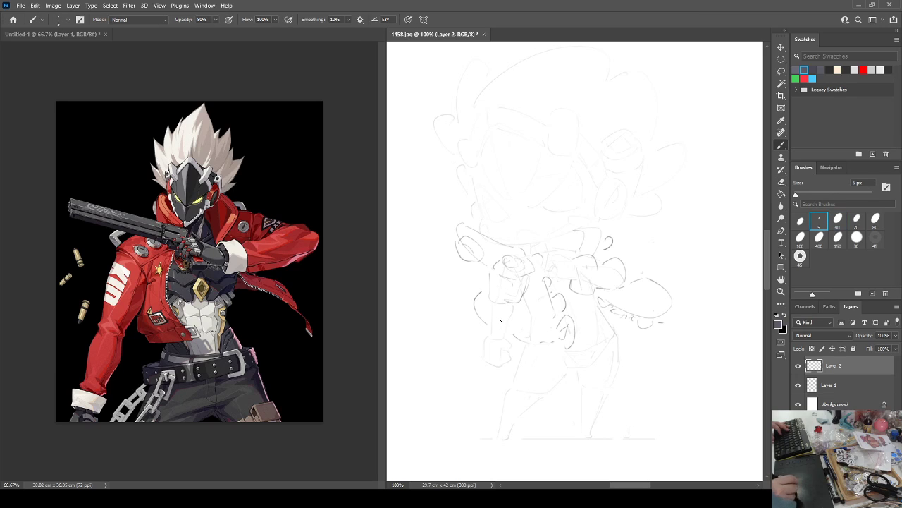
Trim the hanging sleeve's overlapping outer line, then sketch its lower folds and a wide oval cuff at the wrist.
key(e)
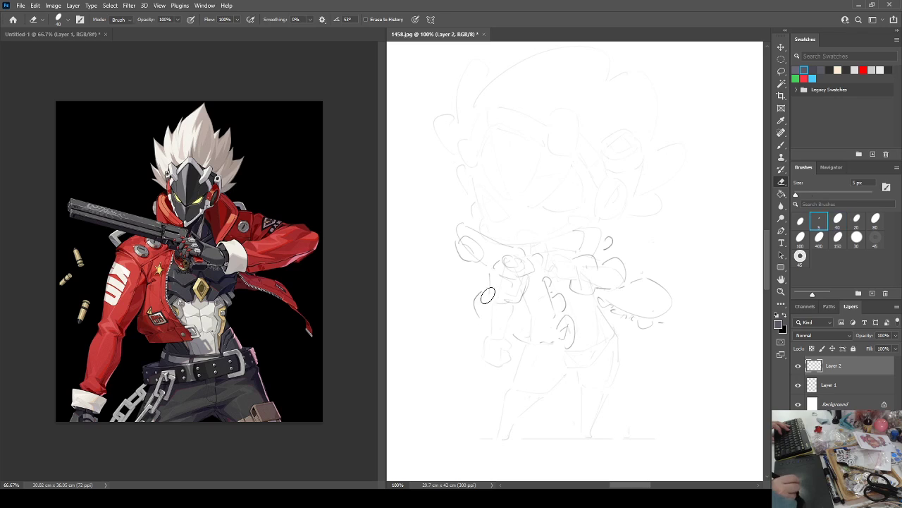
key(b)
key(e)
key(b)
mouse_move(526, 282)
mouse_down()
mouse_move(507, 324)
mouse_move(485, 318)
mouse_move(483, 342)
mouse_up()
key(e)
key(b)
mouse_move(478, 326)
mouse_down()
mouse_move(515, 329)
mouse_move(512, 337)
mouse_up()
drag(484, 342, 514, 337)
Check the drawing in mirrored view and sketch the edge of the bent arm's cuff.
key(h)
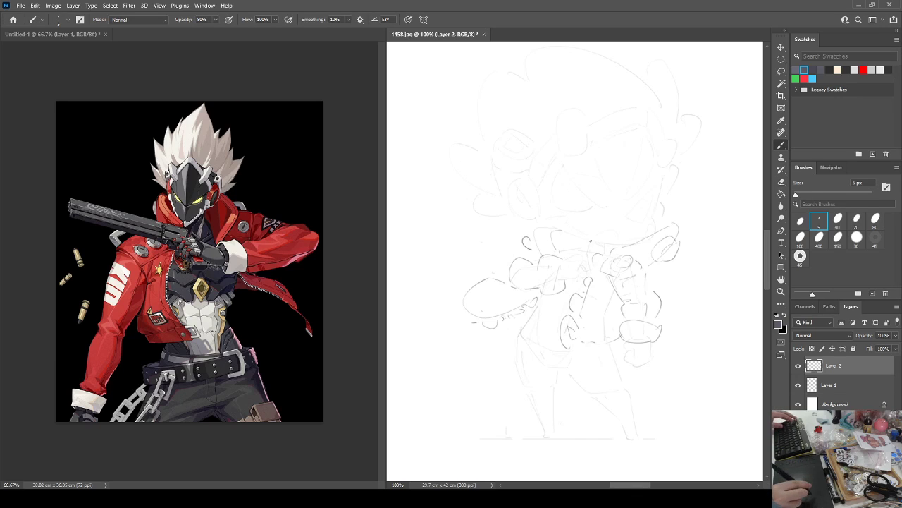
key(h)
drag(599, 270, 596, 288)
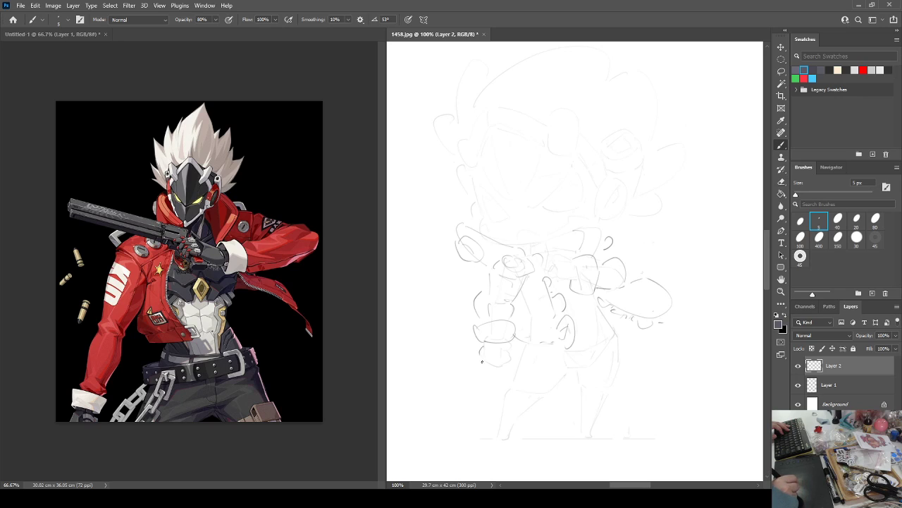
Sketch the outline of the hanging arm's hand below the cuff, correcting strokes as needed.
drag(482, 361, 496, 368)
key(e)
key(b)
key(e)
key(b)
drag(513, 359, 485, 362)
key(e)
key(b)
key(e)
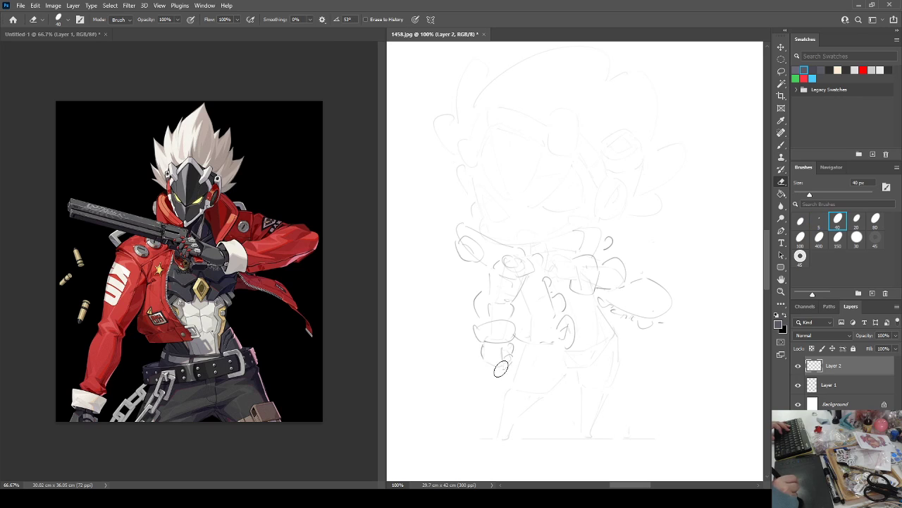
Refine the hanging hand into a closed fist by erasing its lower edge and redrawing the fingers.
key(b)
key(e)
mouse_move(506, 369)
mouse_down()
mouse_move(513, 348)
mouse_move(516, 361)
mouse_up()
key(b)
key(e)
key(b)
key(e)
key(b)
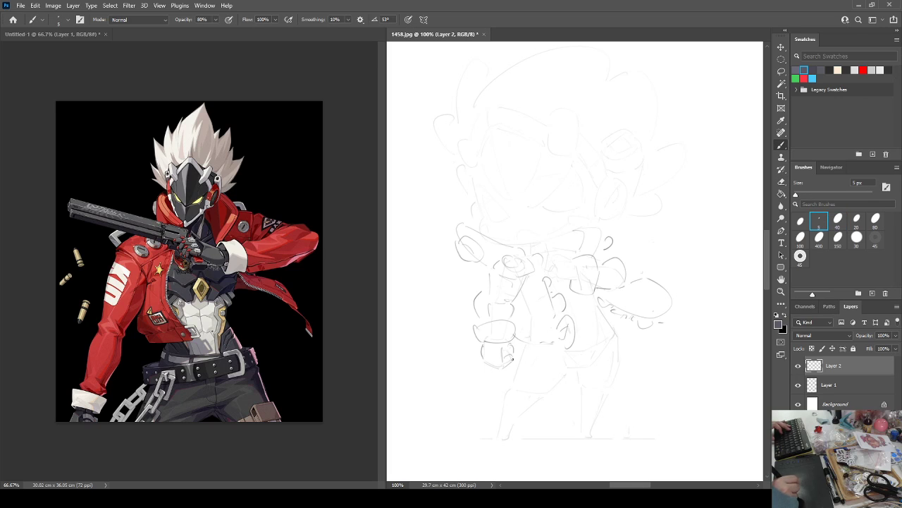
Sketch the diamond chest emblem and a slanted studded belt with buckle and hip loops, checking it in mirrored view.
key(h)
key(ctrl+shift+h)
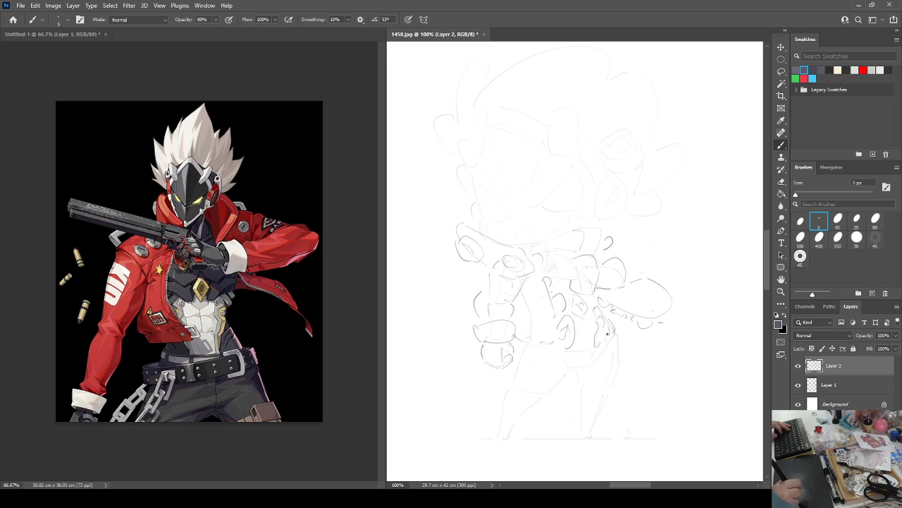
mouse_move(608, 322)
mouse_down()
mouse_move(601, 349)
mouse_move(625, 341)
mouse_move(520, 362)
mouse_move(623, 348)
mouse_move(581, 343)
mouse_move(604, 363)
mouse_move(586, 352)
mouse_move(596, 346)
mouse_move(598, 369)
mouse_move(538, 369)
mouse_move(542, 360)
mouse_move(531, 384)
mouse_move(561, 378)
mouse_move(506, 385)
mouse_up()
key(ctrl+shift+h)
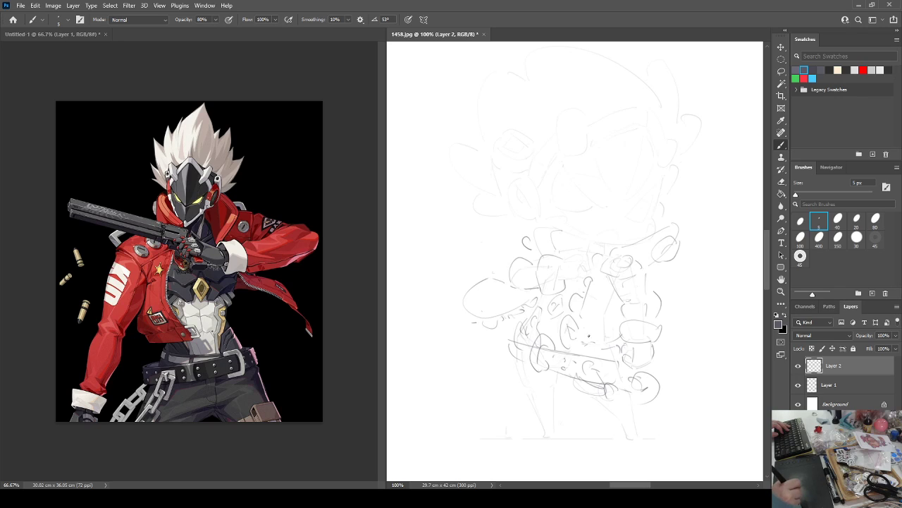
key(ctrl+shift+h)
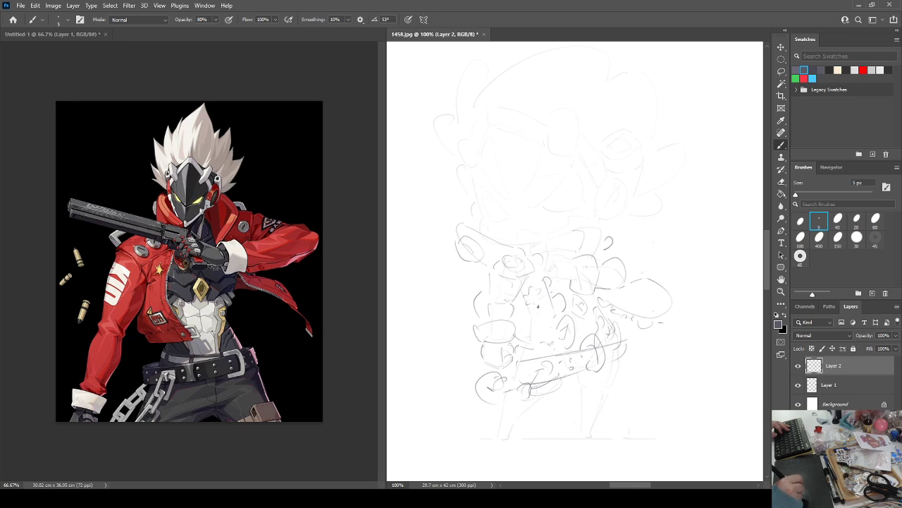
Sketch the patch details on the jacket's near front and add a tail and inner diamond to the far flap.
drag(523, 321, 524, 332)
mouse_move(525, 324)
mouse_down()
mouse_move(532, 282)
mouse_move(524, 337)
mouse_up()
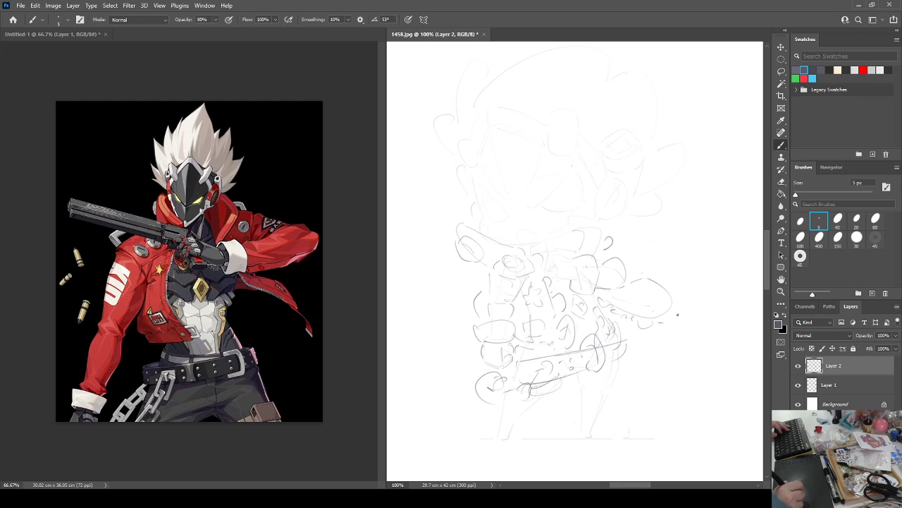
drag(667, 315, 681, 326)
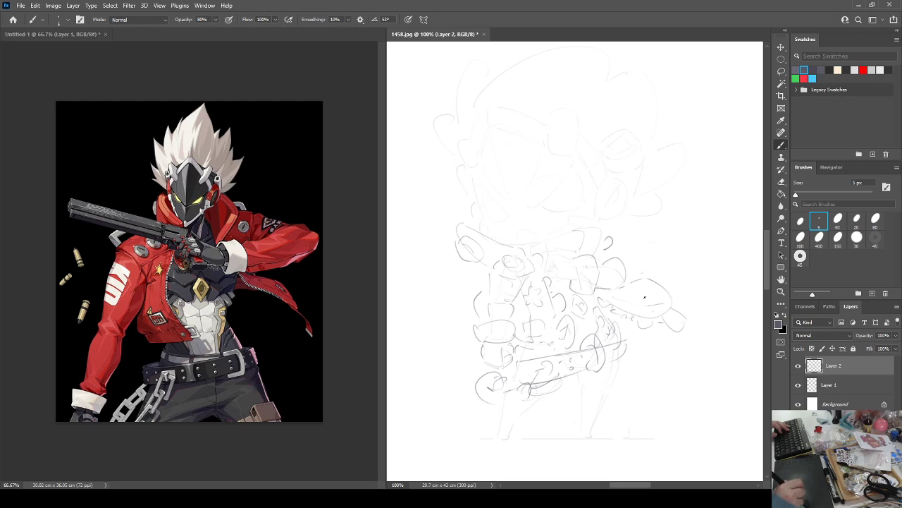
drag(650, 291, 647, 303)
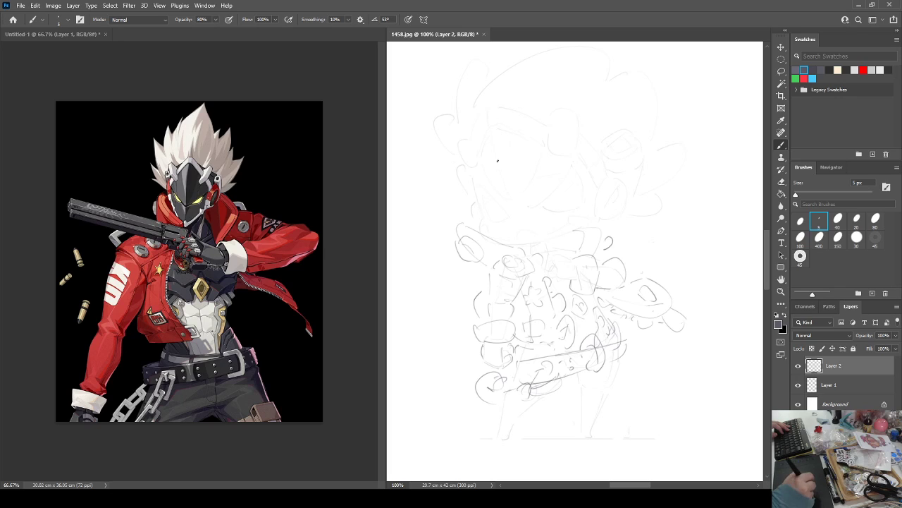
Sketch the curved outline and rounded end of the mask's temple piece on the hanging-arm side, checking and correcting it in mirrored view.
mouse_move(471, 174)
mouse_down()
mouse_move(491, 132)
mouse_move(471, 176)
mouse_up()
key(e)
key(b)
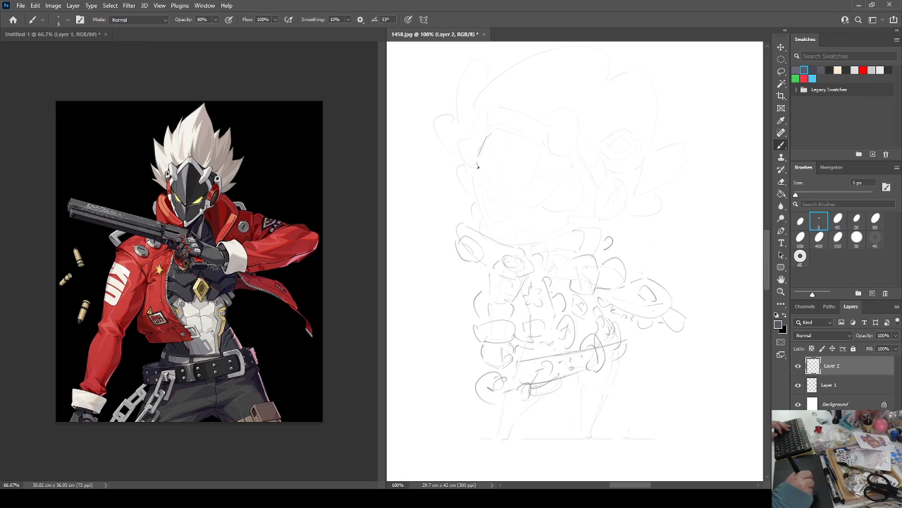
key(e)
key(b)
mouse_move(463, 143)
mouse_down()
mouse_move(471, 181)
mouse_move(468, 173)
mouse_up()
drag(468, 138, 483, 115)
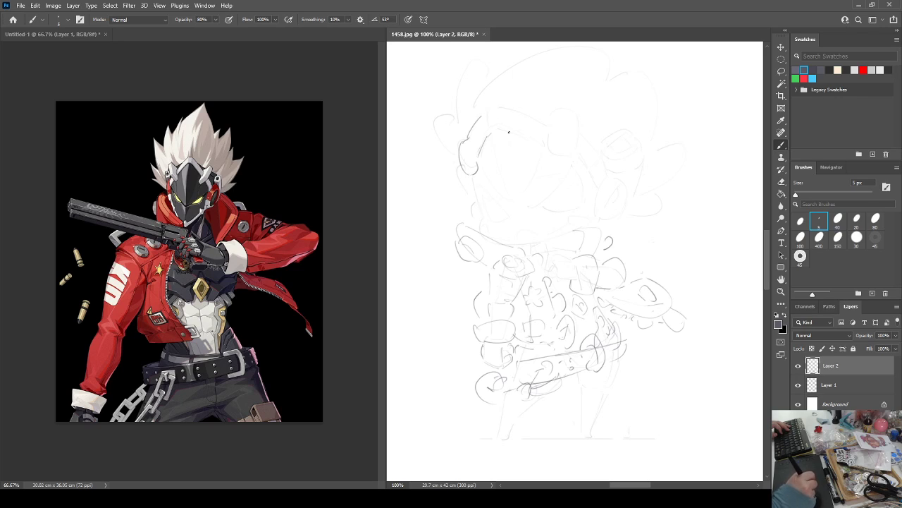
key(F2)
key(e)
drag(653, 140, 658, 159)
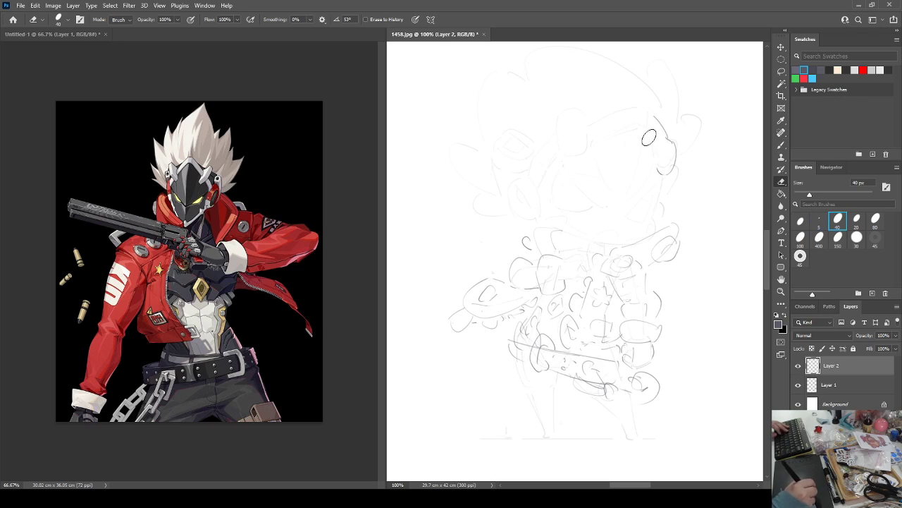
key(b)
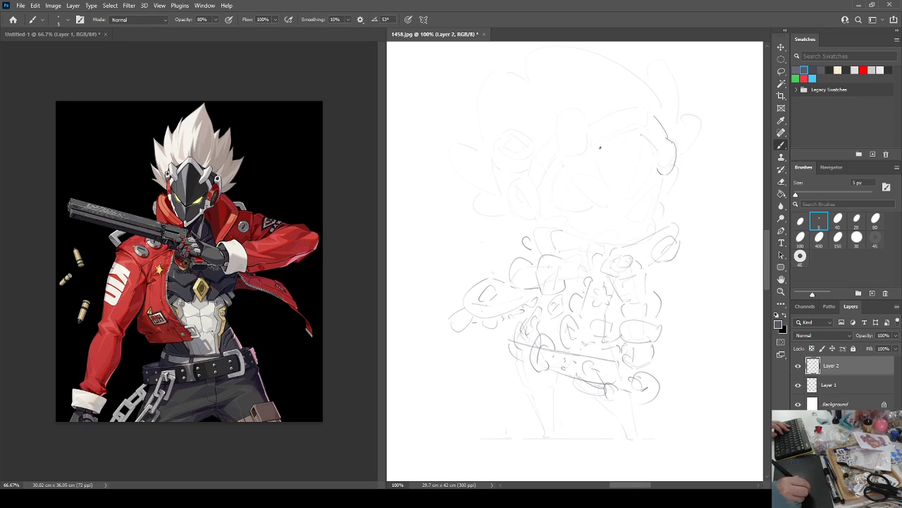
Draw the lower edge of the mask's forehead band, running towards the temple piece.
drag(598, 144, 640, 135)
key(e)
key(b)
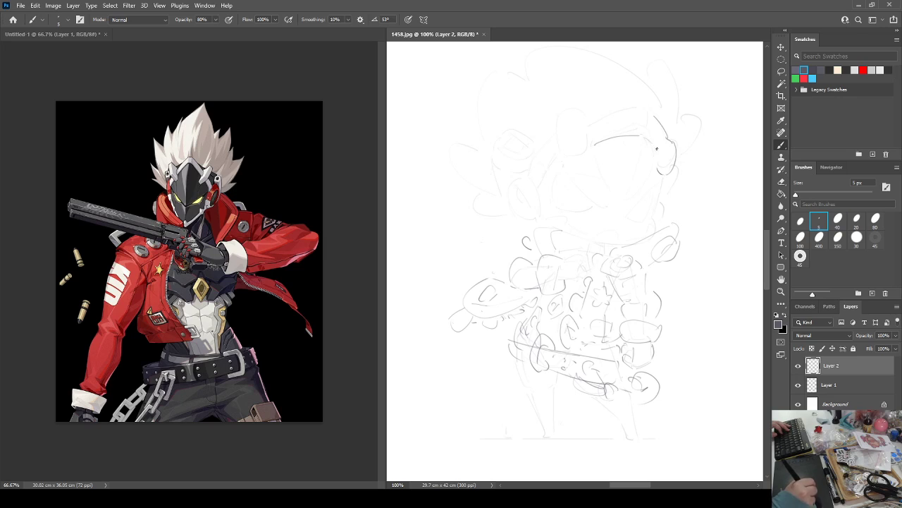
key(e)
key(b)
key(e)
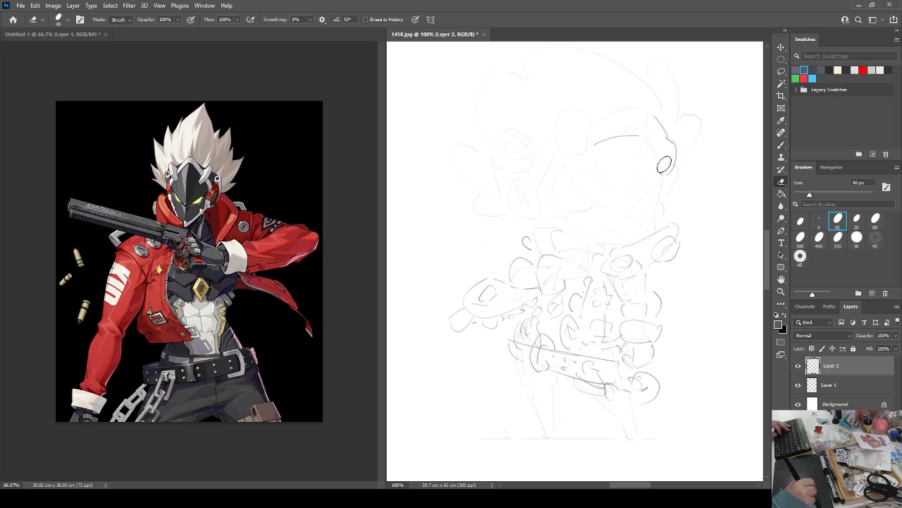
key(b)
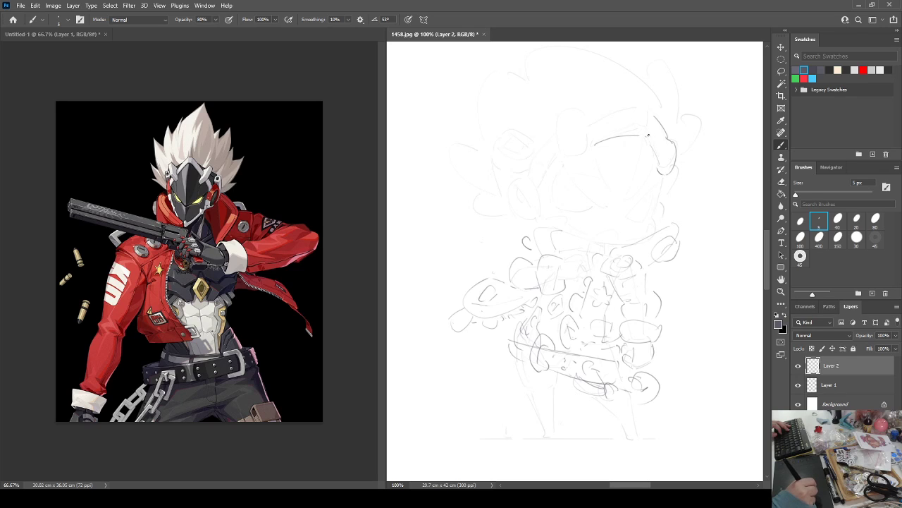
Clean up the forehead band's lower edge and close the band with a short end line and an upper edge.
drag(649, 134, 648, 114)
key(e)
drag(602, 146, 633, 134)
key(b)
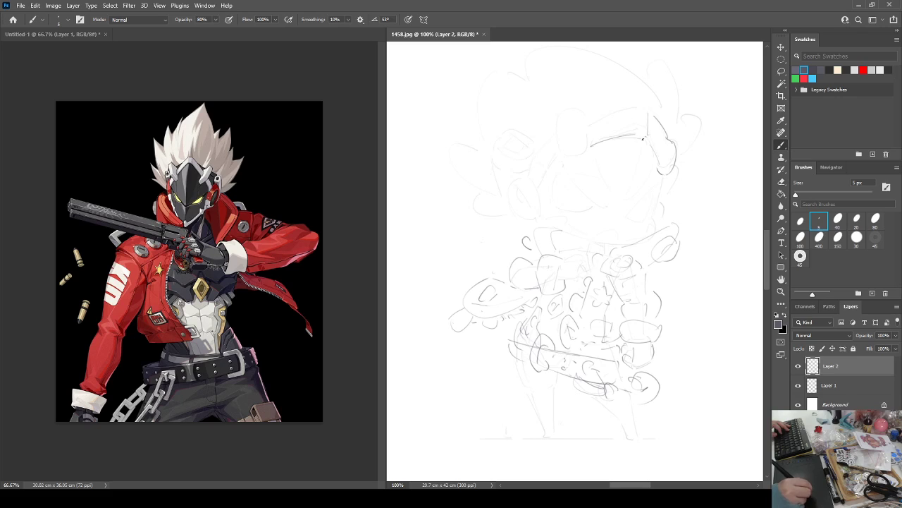
drag(591, 121, 646, 113)
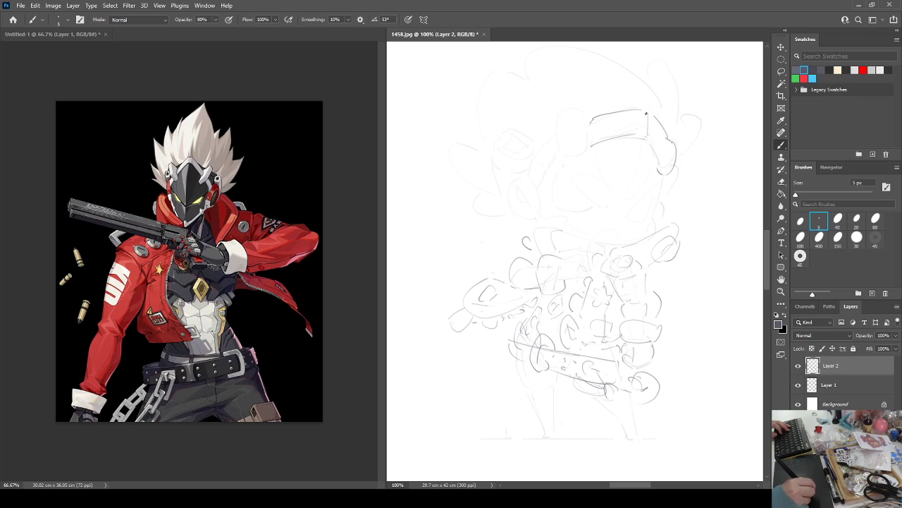
Sketch the rounded block beside the forehead band and the curved mask edge beyond it, checking the head in mirrored view.
mouse_move(570, 111)
mouse_down()
mouse_move(555, 155)
mouse_move(575, 159)
mouse_up()
mouse_move(581, 116)
mouse_down()
mouse_move(588, 146)
mouse_move(590, 120)
mouse_up()
key(F2)
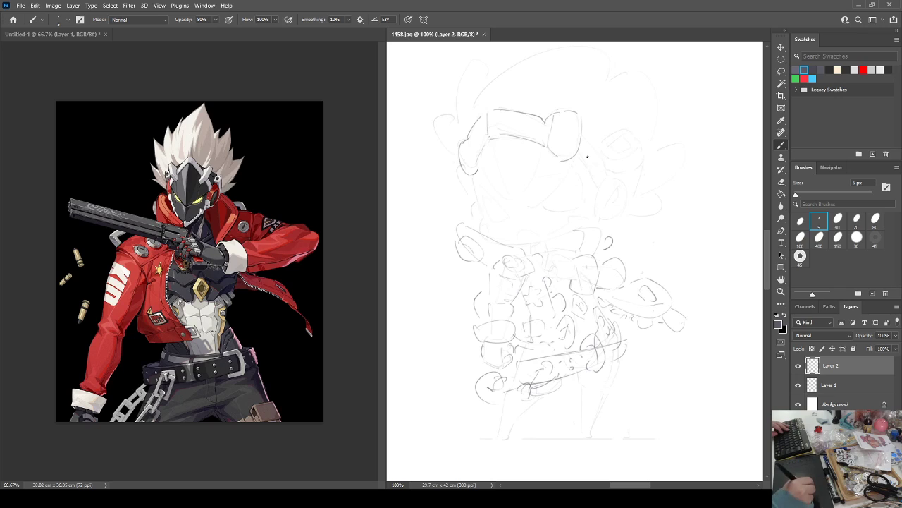
mouse_move(577, 160)
mouse_down()
mouse_move(591, 187)
mouse_move(588, 140)
mouse_move(605, 171)
mouse_move(576, 157)
mouse_move(592, 183)
mouse_up()
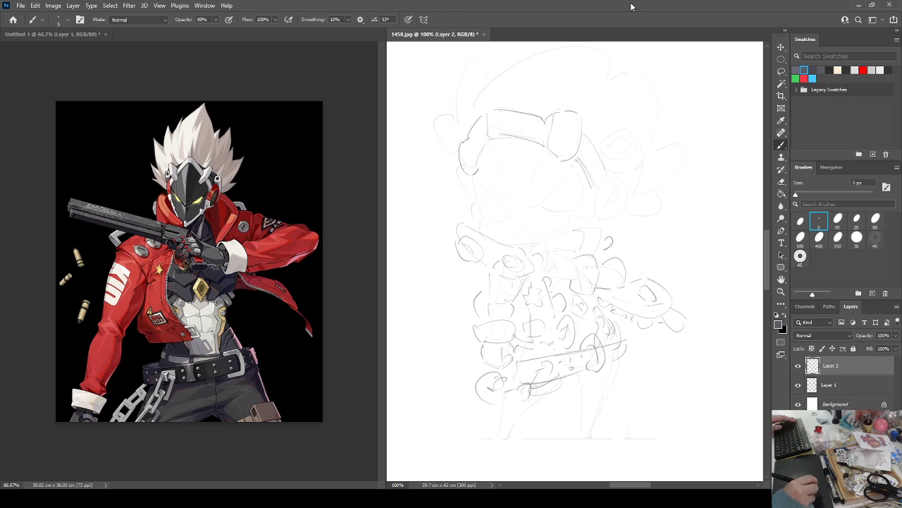
key(ctrl+shift+h)
key(ctrl+shift+h)
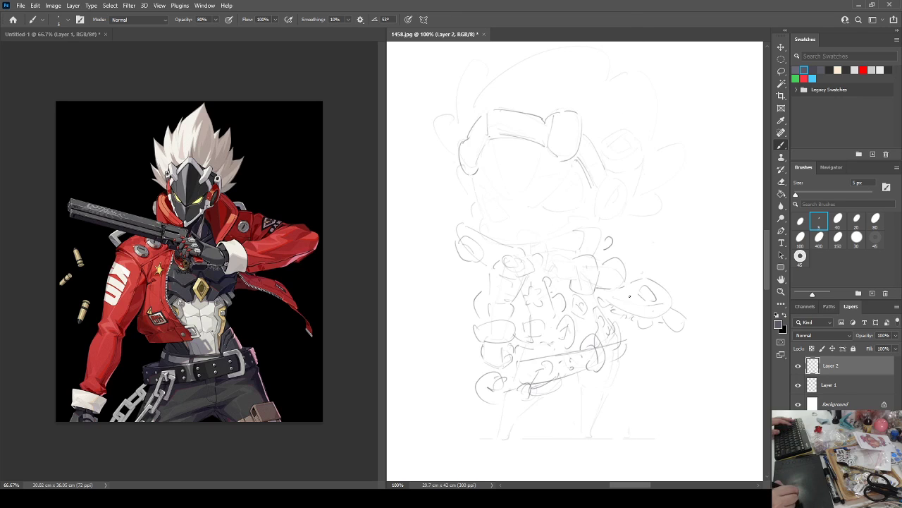
key(ctrl+shift+h)
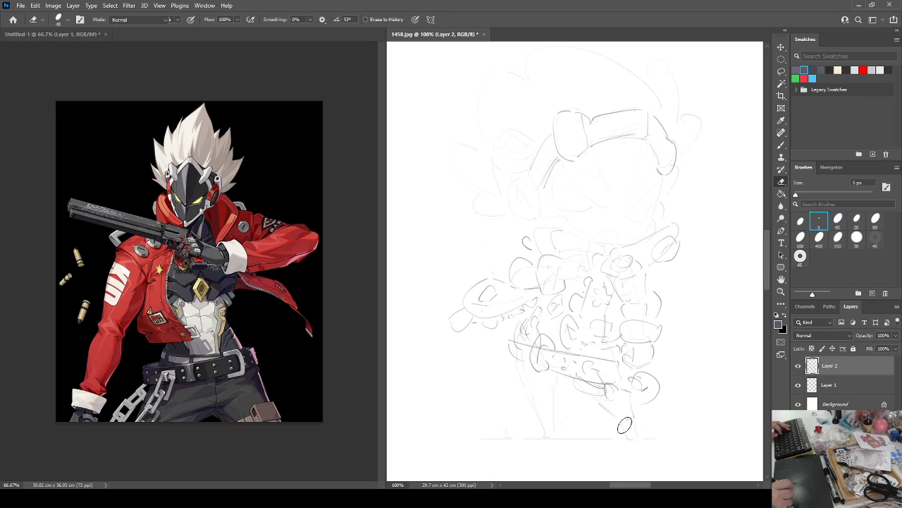
Outline both legs below the belt, including the ankles and small feet, and flip the canvas to check them.
drag(626, 433, 639, 437)
mouse_move(524, 363)
mouse_down()
mouse_move(533, 411)
mouse_move(546, 422)
mouse_up()
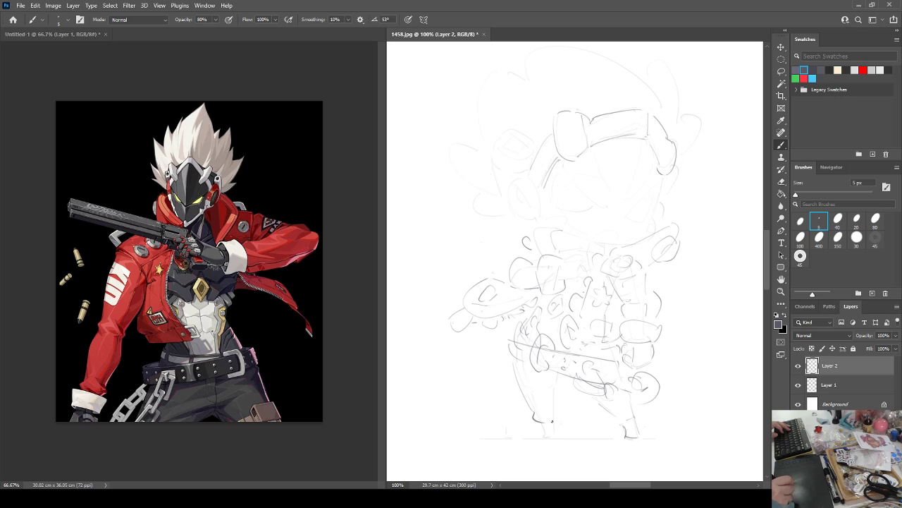
drag(554, 379, 557, 418)
key(ctrl+shift+h)
key(e)
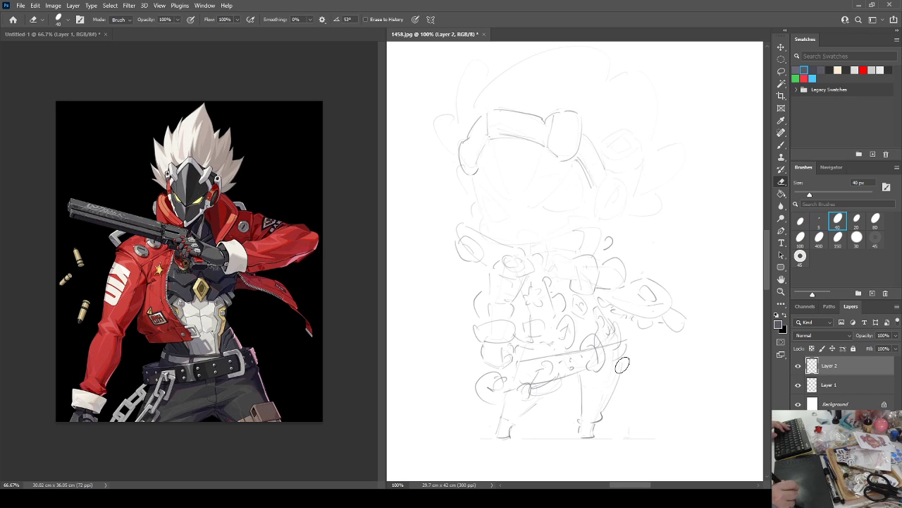
Erase and redraw the thigh and shin contours of the leg on the raised-arm side, tapering them towards the ankle.
drag(622, 365, 605, 414)
key(b)
key(e)
drag(582, 380, 585, 419)
key(b)
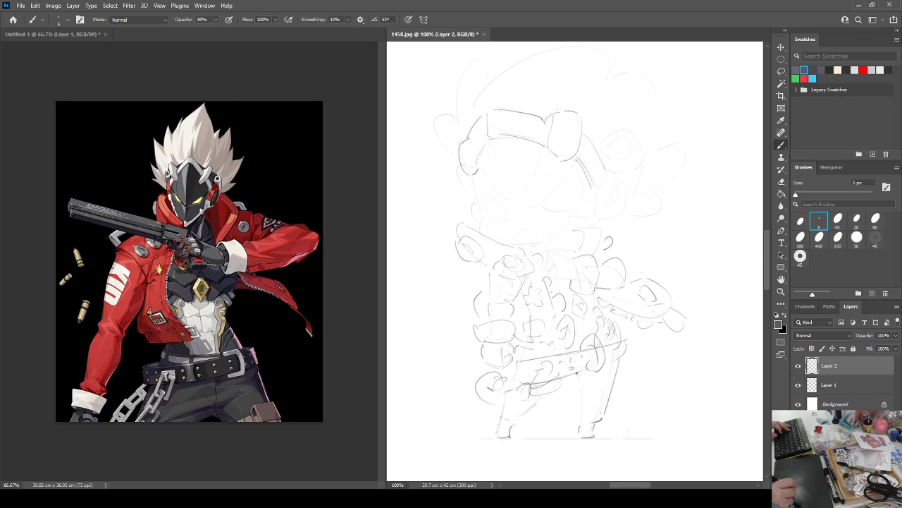
drag(576, 372, 579, 421)
key(e)
key(b)
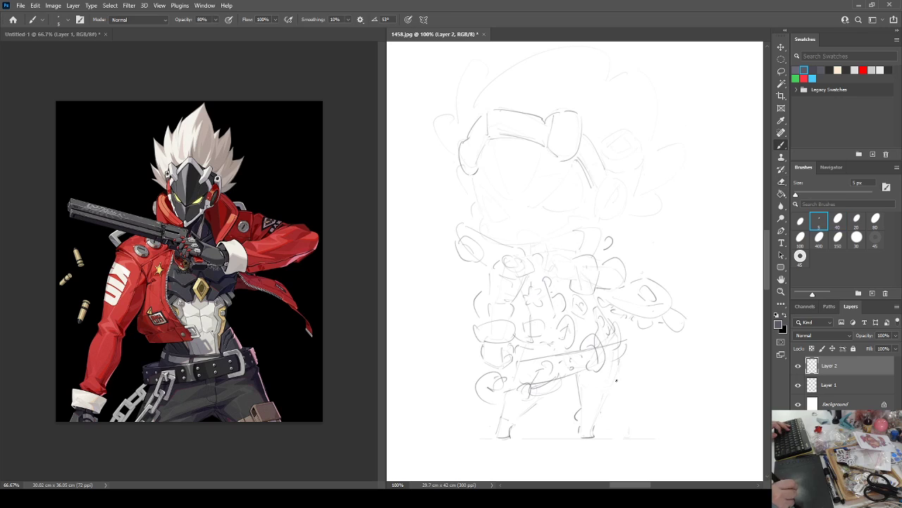
mouse_move(617, 378)
mouse_down()
mouse_move(605, 416)
mouse_move(617, 364)
mouse_move(600, 412)
mouse_up()
key(e)
key(b)
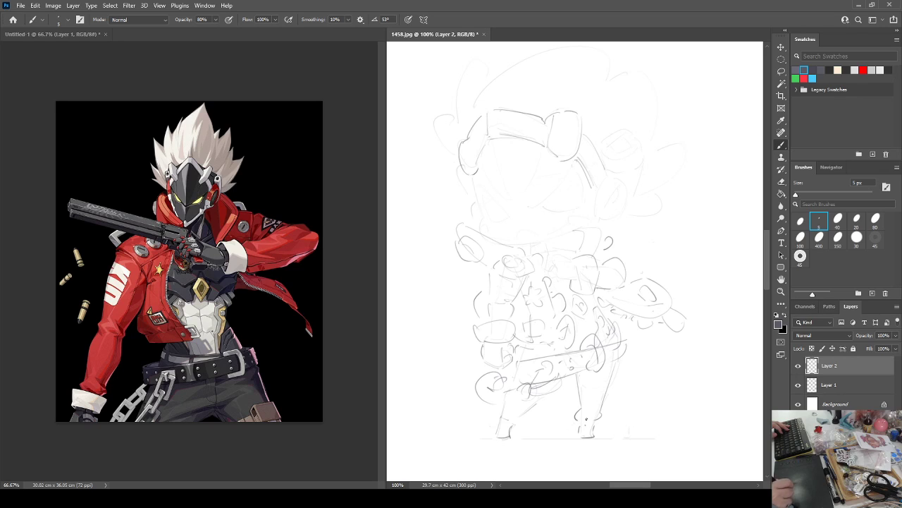
key(ctrl+shift+h)
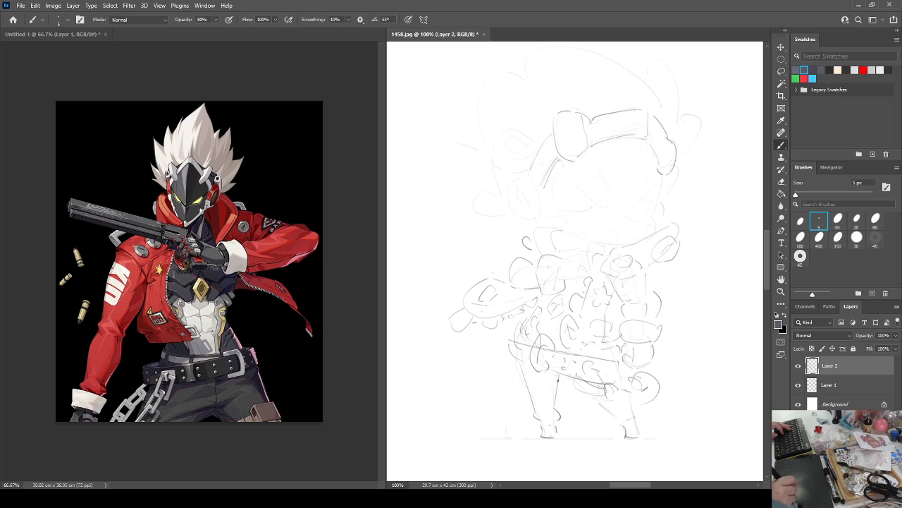
Clean up the inner thigh line where the leg meets the crotch below the belt, comparing it in mirrored view.
key(e)
drag(558, 380, 560, 374)
key(b)
key(h)
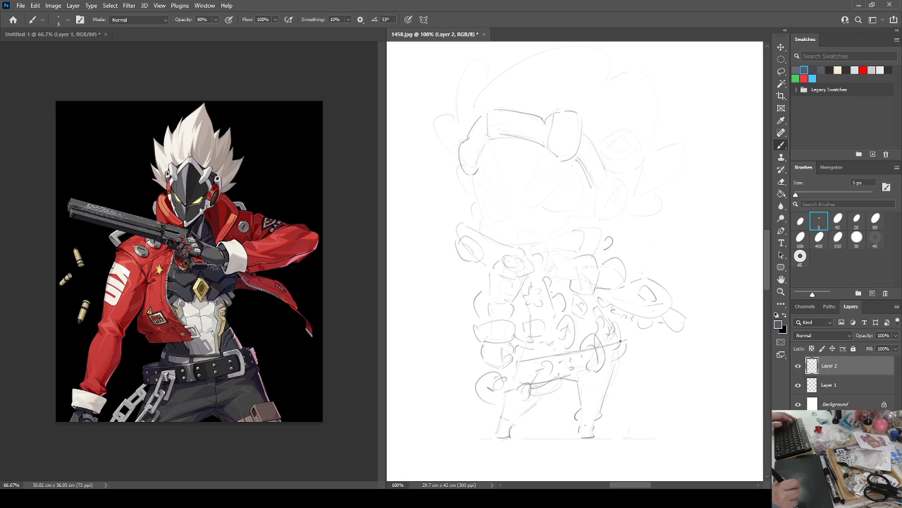
key(h)
key(e)
drag(563, 382, 558, 378)
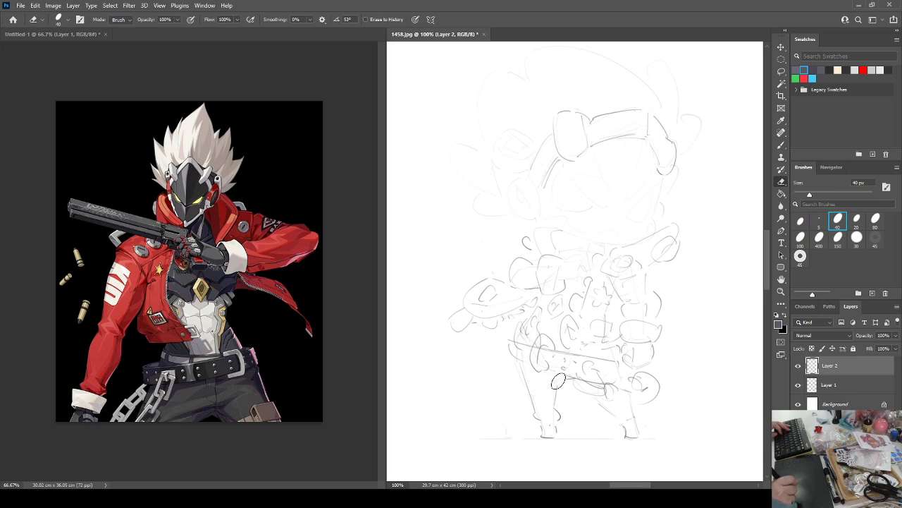
key(b)
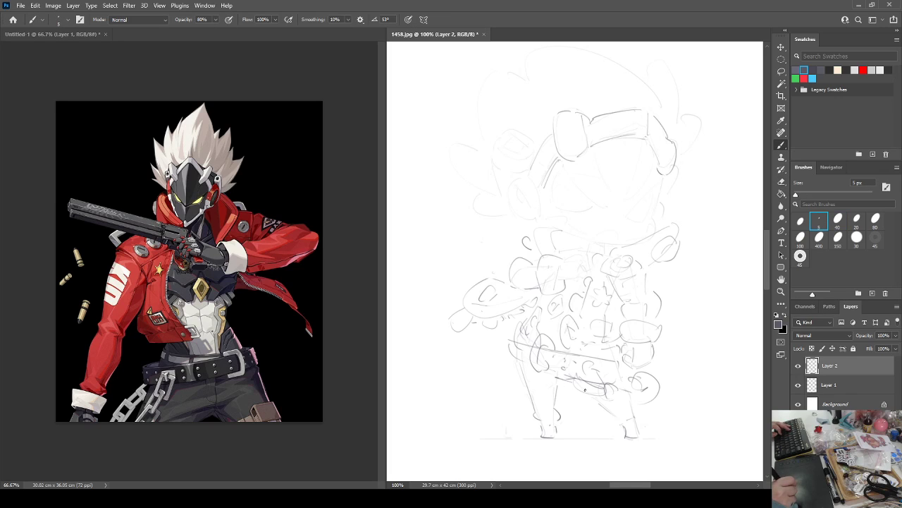
Erase the foot on the raised-arm side and redraw it with a narrower, pointed tip.
key(e)
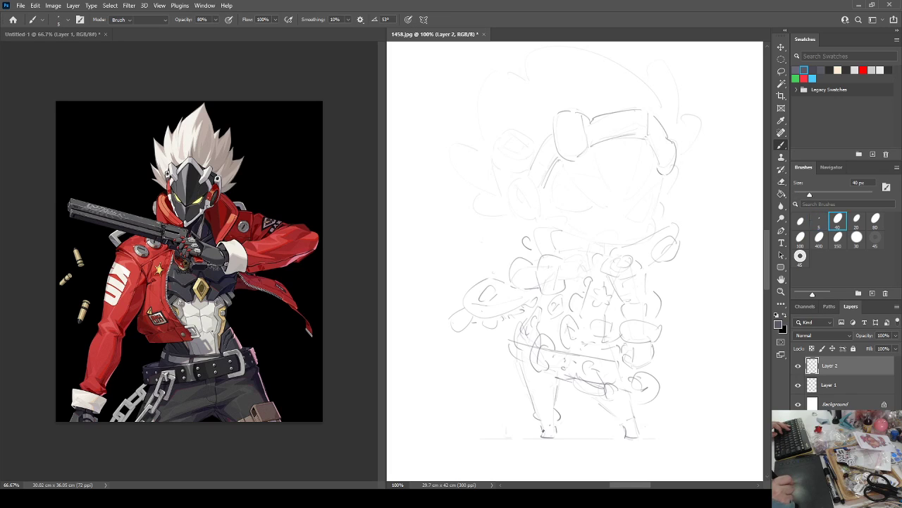
mouse_move(548, 439)
mouse_down()
mouse_move(544, 423)
mouse_move(555, 436)
mouse_up()
key(b)
key(e)
key(b)
key(e)
key(b)
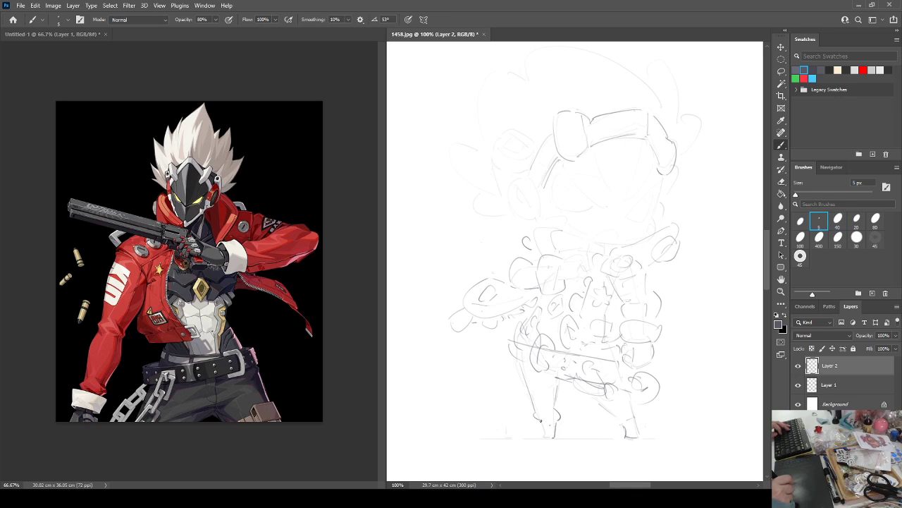
key(F2)
key(F2)
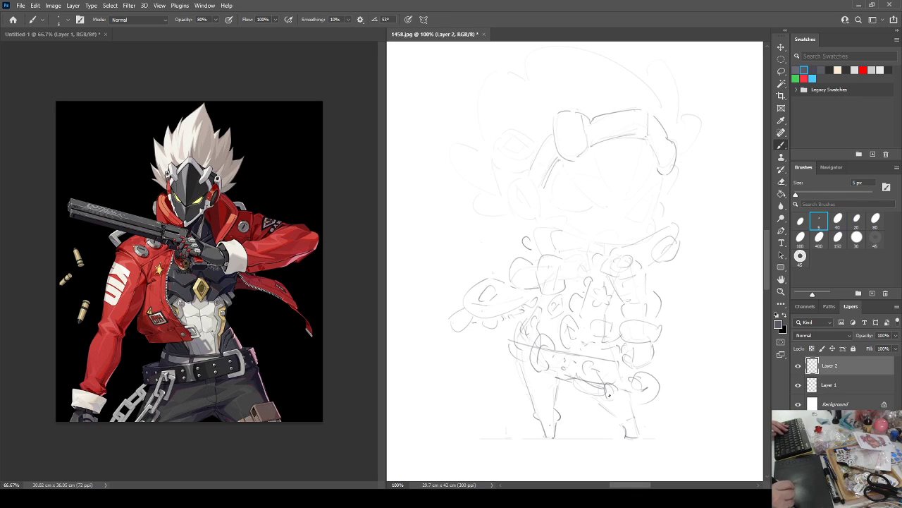
Sketch a slanted strap around the thigh on the raised-arm side and compare it in normal and mirrored views.
key(e)
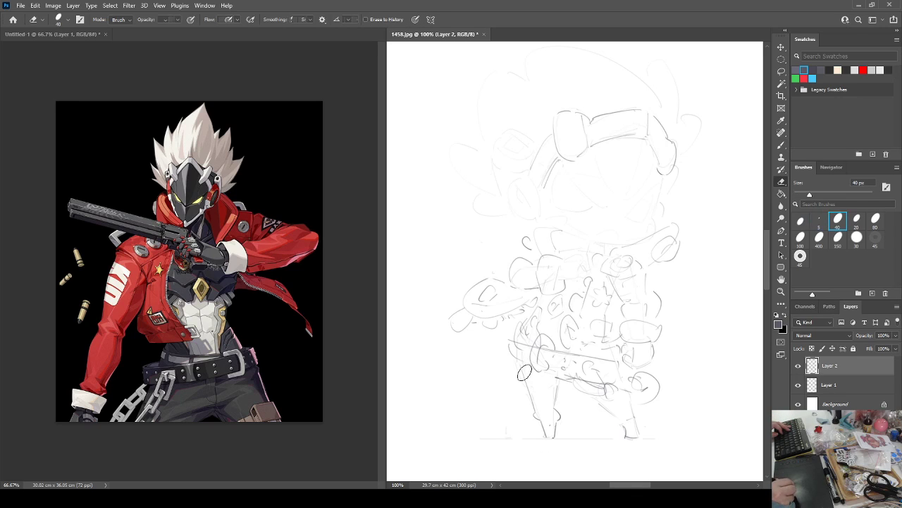
key(b)
mouse_move(522, 362)
mouse_down()
mouse_move(532, 403)
mouse_move(517, 388)
mouse_up()
drag(521, 394, 551, 385)
key(F2)
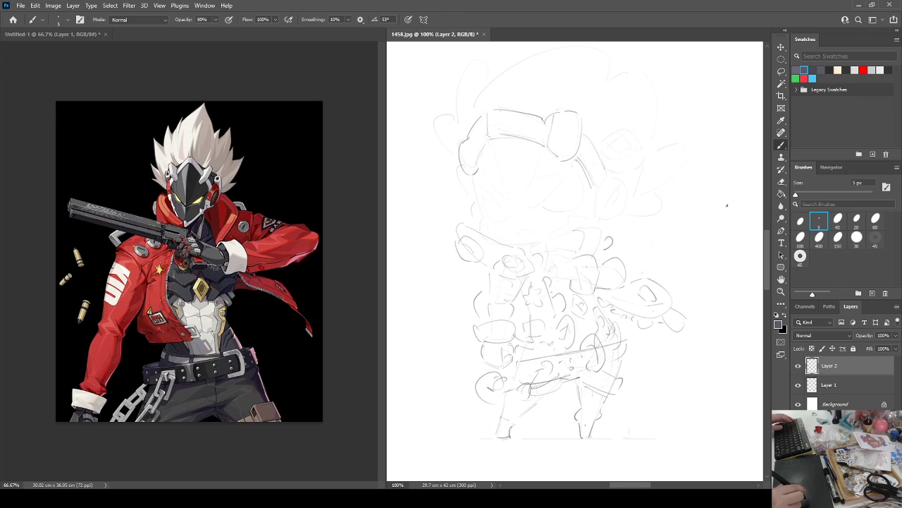
key(ctrl+shift+h)
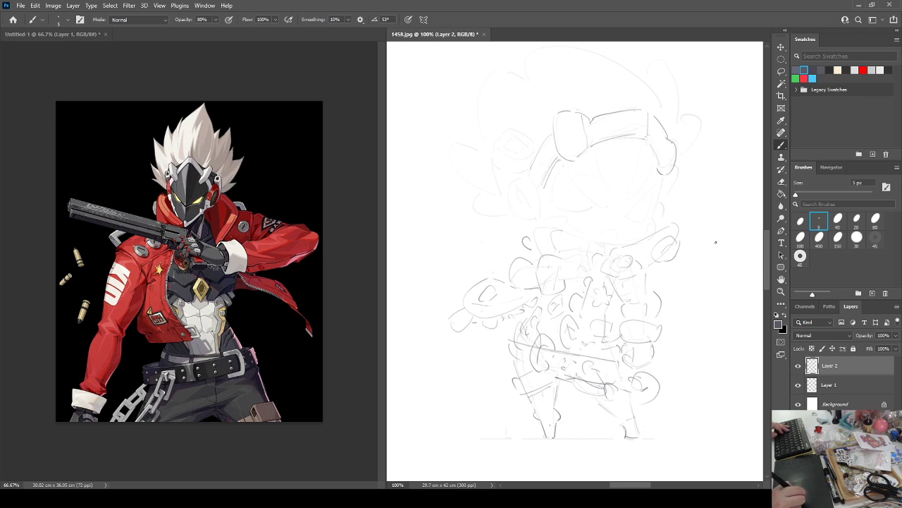
key(ctrl+shift+h)
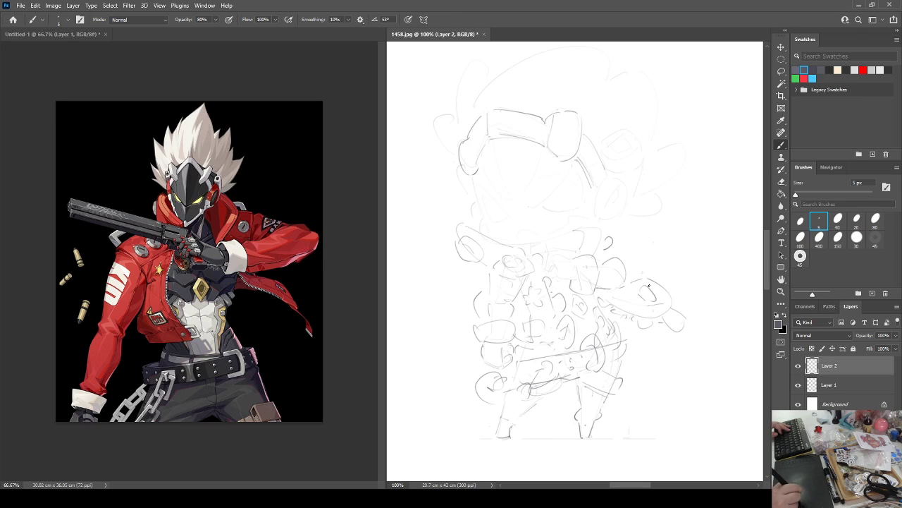
Flip the sketch and the reference image horizontally so both show the mirrored pose.
key(ctrl+shift+h)
key(ctrl+Tab)
key(ctrl+shift+h)
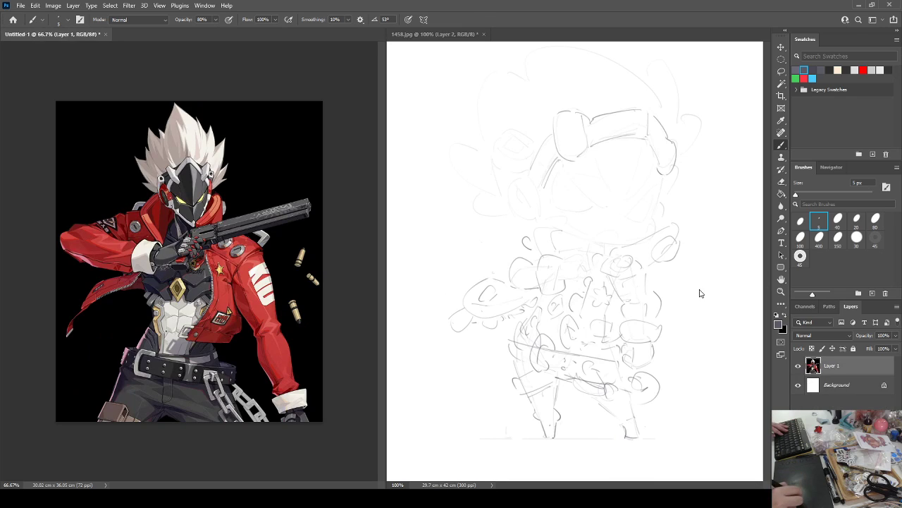
key(ctrl+Tab)
Add a new layer above the sketch, set both older sketch layers to 57% opacity, and make the new layer active.
key(ctrl+shift+alt+n)
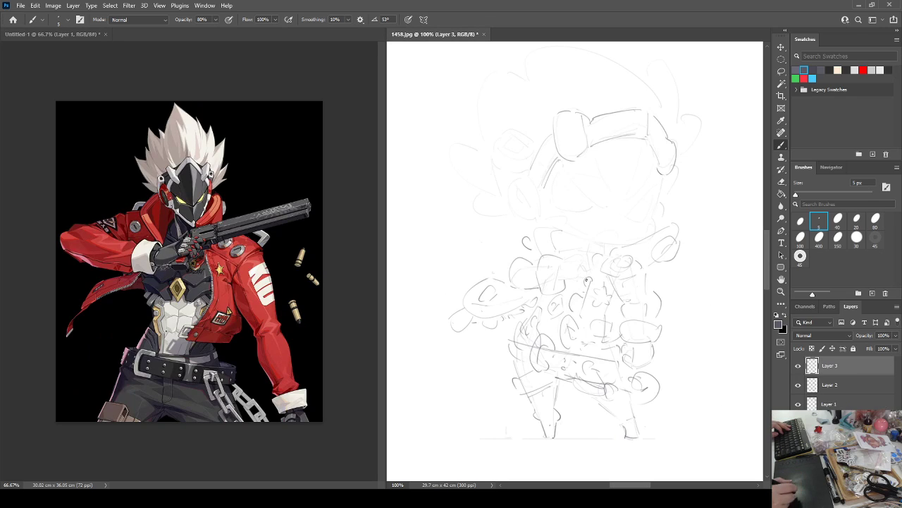
click(849, 390)
shift+click(848, 404)
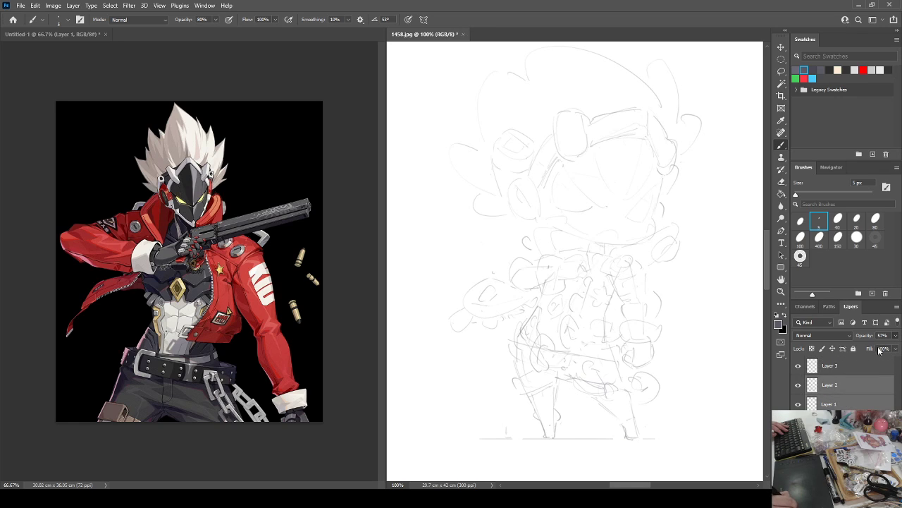
click(855, 366)
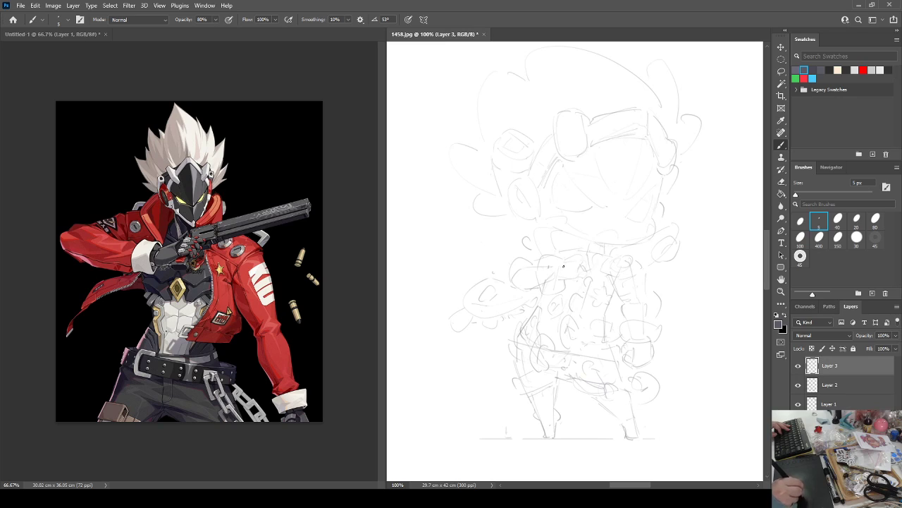
Sketch the slanted gun across the chest, with a straight barrel, rounded muzzle opening and small curved guard beneath the rear end.
mouse_move(576, 252)
mouse_down()
mouse_move(569, 283)
mouse_move(573, 255)
mouse_move(576, 285)
mouse_up()
key(e)
key(b)
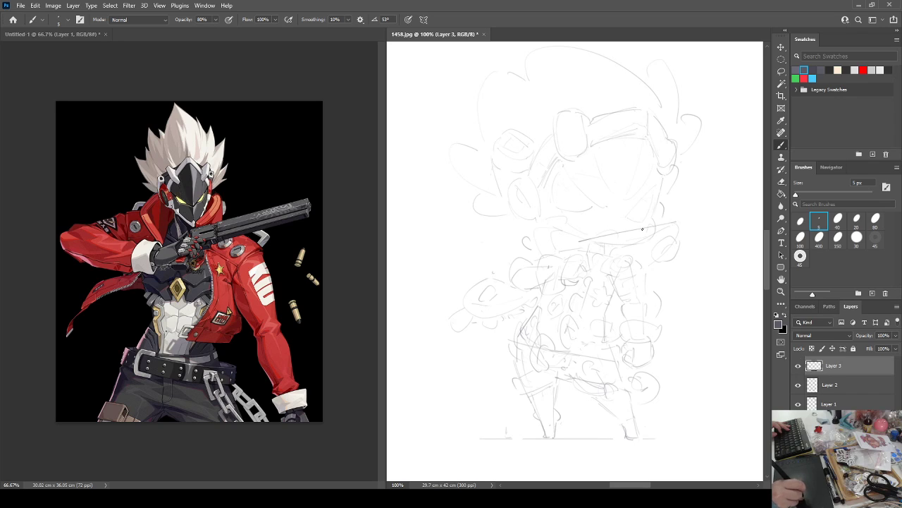
alt+click(665, 221)
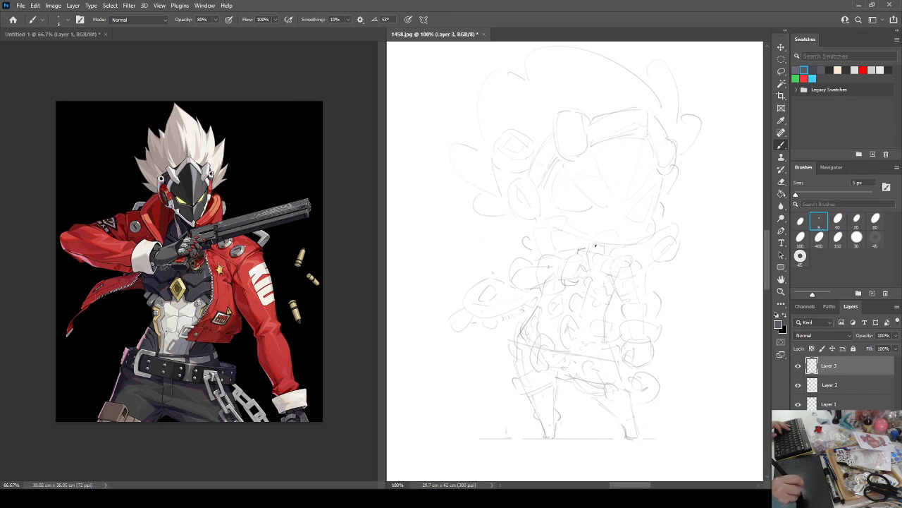
alt+click(585, 247)
mouse_move(576, 247)
mouse_down()
mouse_move(667, 230)
mouse_move(656, 233)
mouse_move(667, 251)
mouse_move(648, 246)
mouse_move(643, 254)
mouse_move(667, 255)
mouse_move(579, 270)
mouse_up()
mouse_move(647, 240)
mouse_down()
mouse_move(657, 258)
mouse_move(581, 265)
mouse_up()
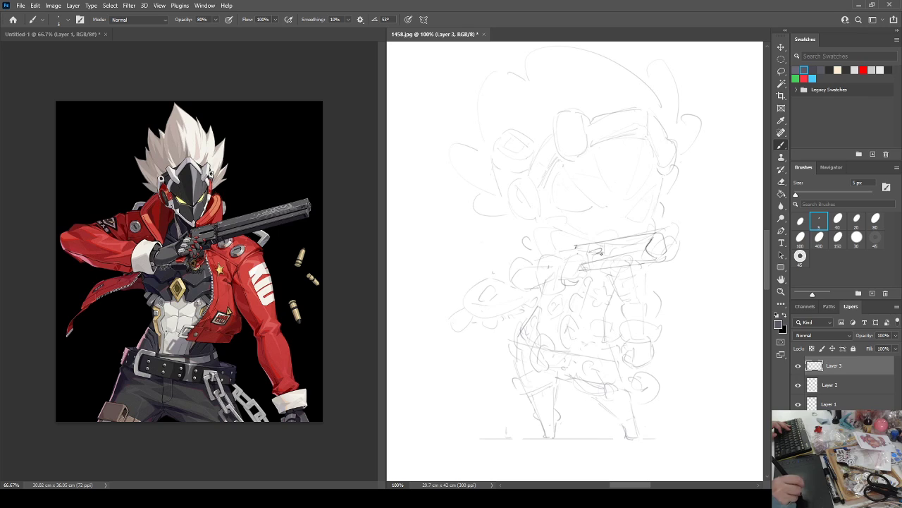
drag(656, 250, 661, 234)
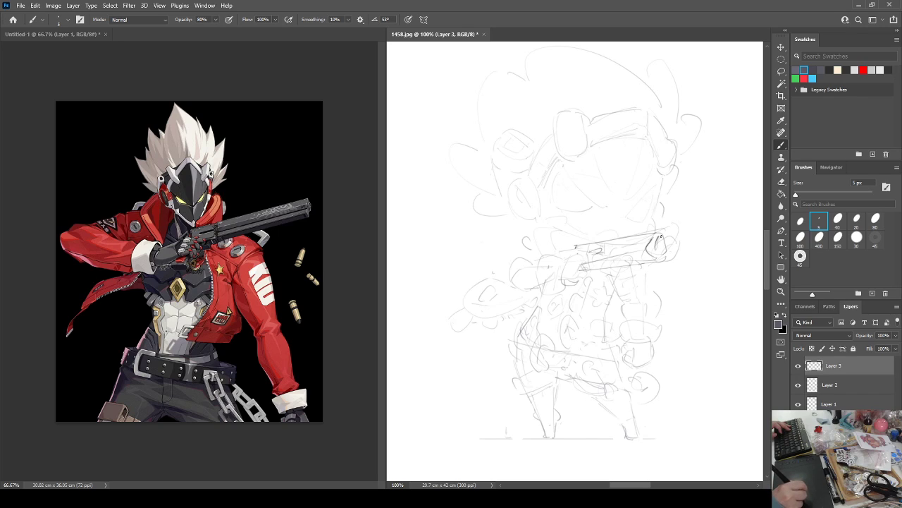
drag(562, 283, 582, 286)
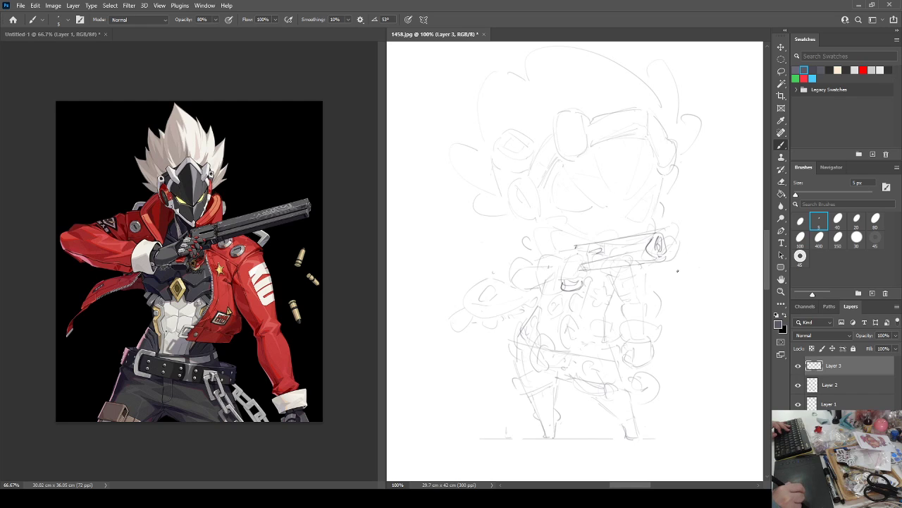
Sketch three small loose bullets beside the lowered arm, below the muzzle, and flip the sketch horizontally.
mouse_move(675, 271)
mouse_down()
mouse_move(701, 304)
mouse_move(708, 293)
mouse_move(685, 311)
mouse_up()
key(ctrl+shift+h)
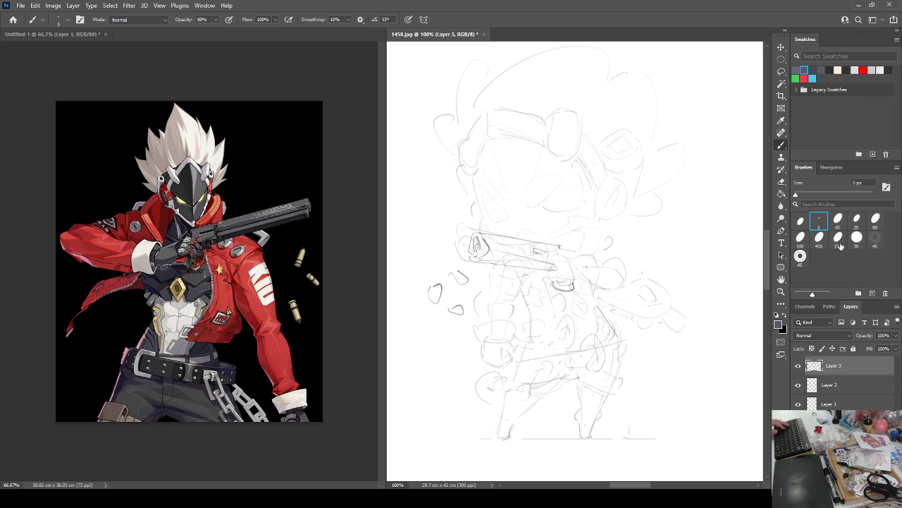
Select all three sketch layers together and set their opacity to 80%.
shift+click(852, 404)
click(894, 335)
drag(892, 346, 887, 346)
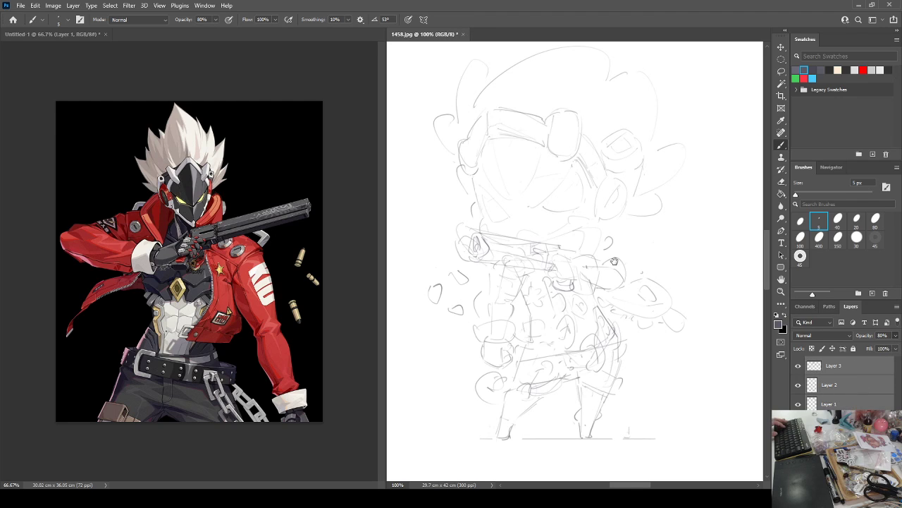
drag(615, 265, 637, 282)
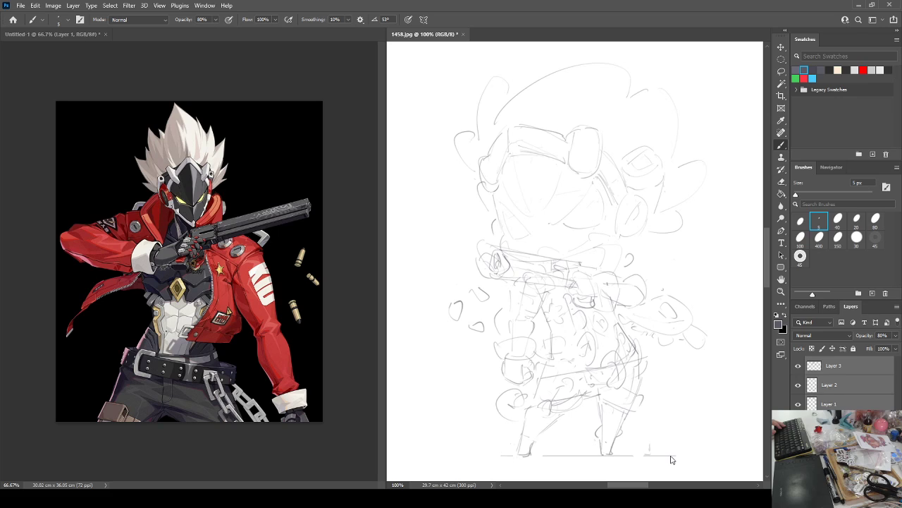
Save the sketch as 1458.psd and switch to the reference image document.
key(ctrl+t)
click(36, 37)
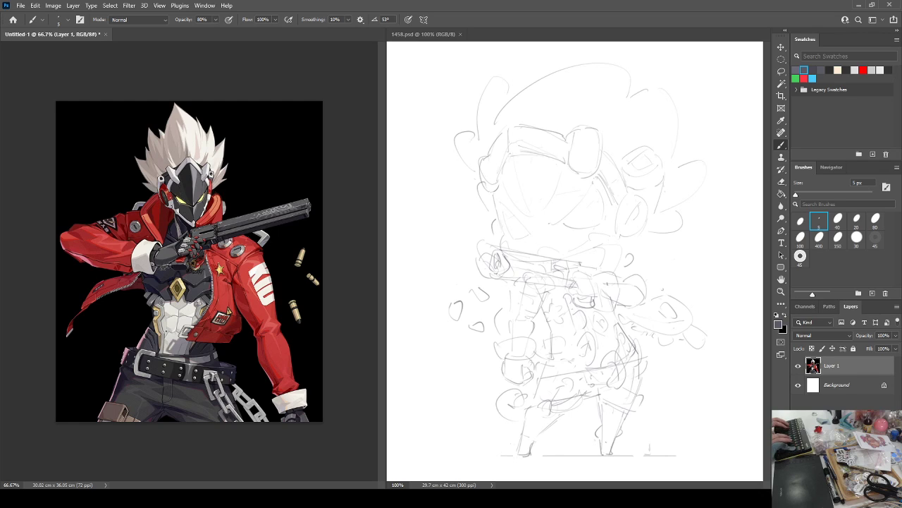
key(Return)
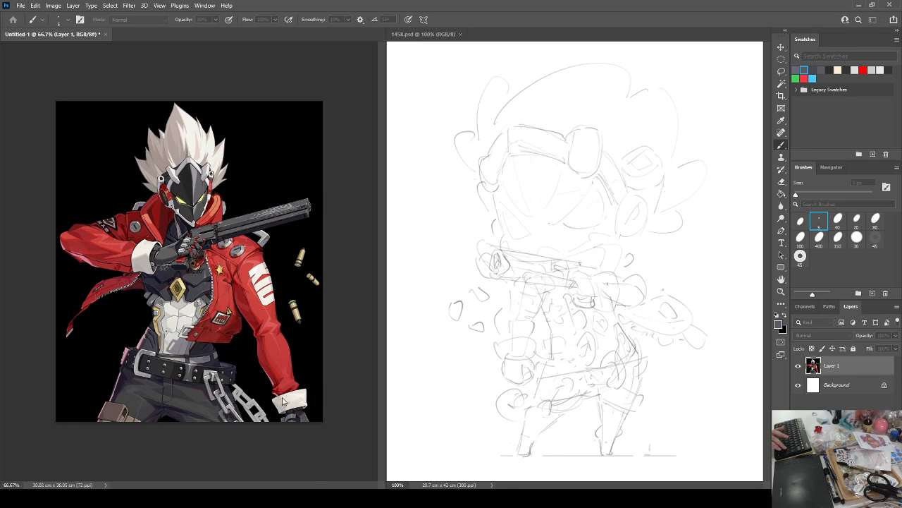